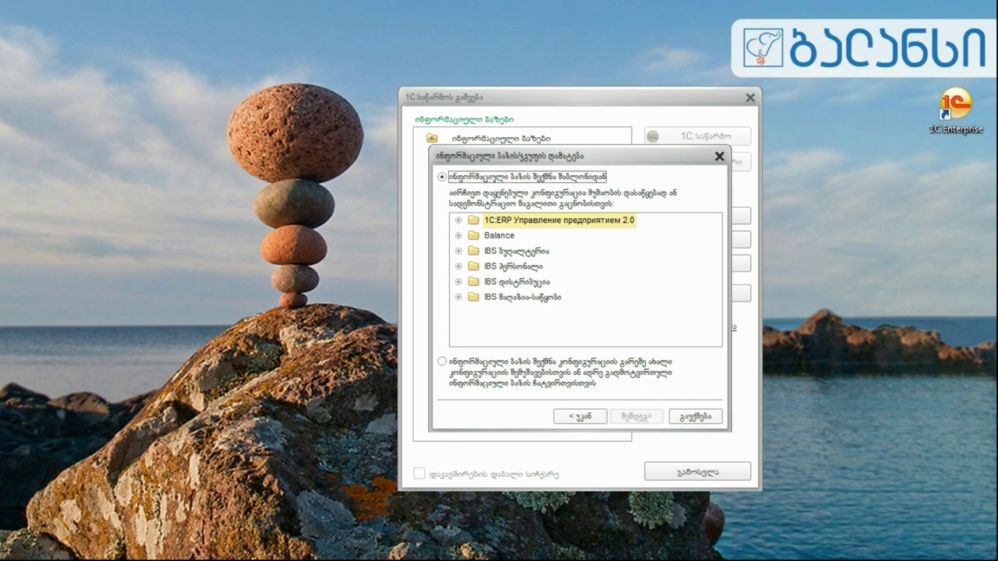
Expand the Balance template group and highlight version 1.0.1.52 under Balance 1.0 (Demo)
left_click(459, 235)
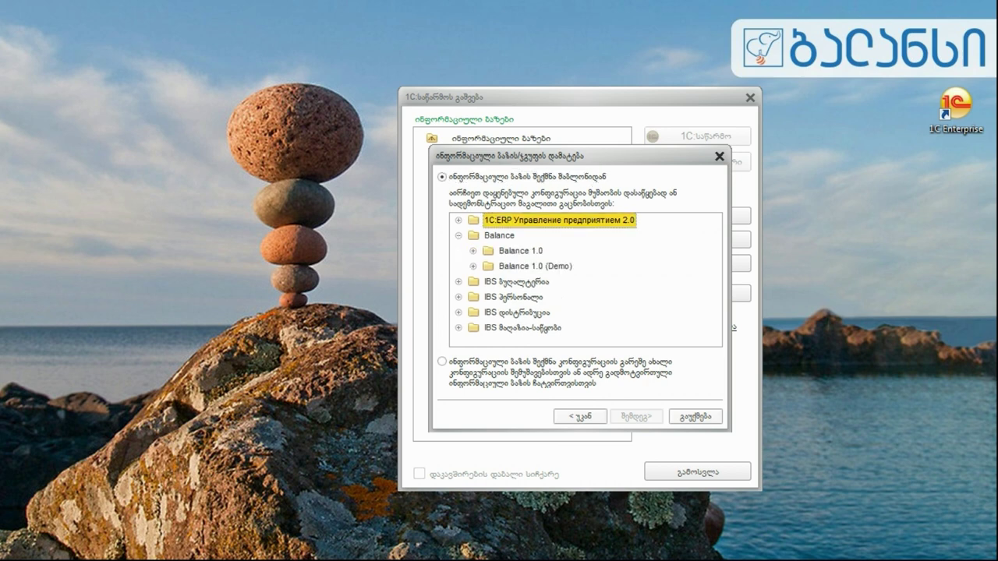
left_click(520, 250)
left_click(535, 266)
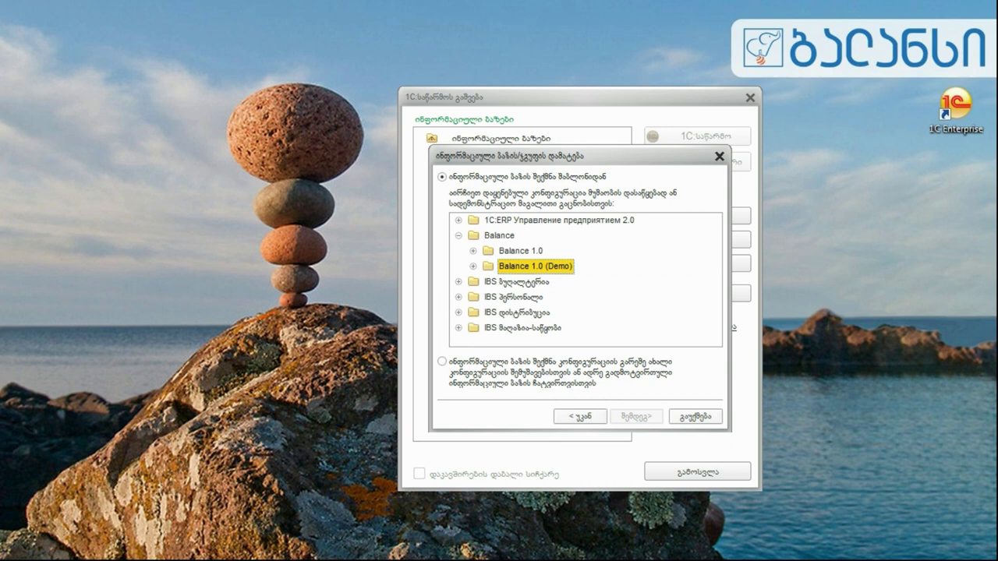
key("Right")
left_click(529, 281)
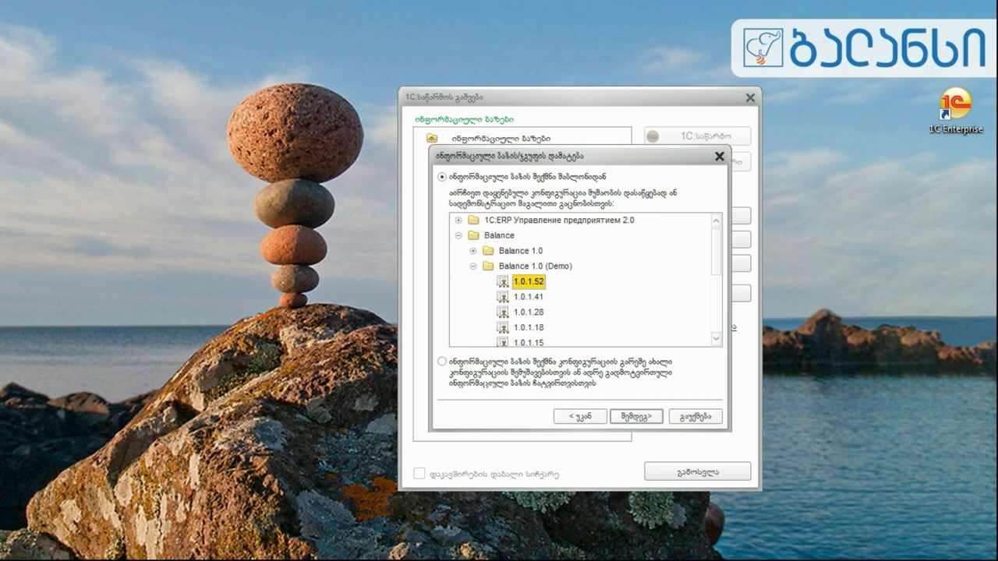
Choose template version 1.0.1.52 under Balance 1.0 as the basis for the new infobase
left_click(520, 250)
key("Right")
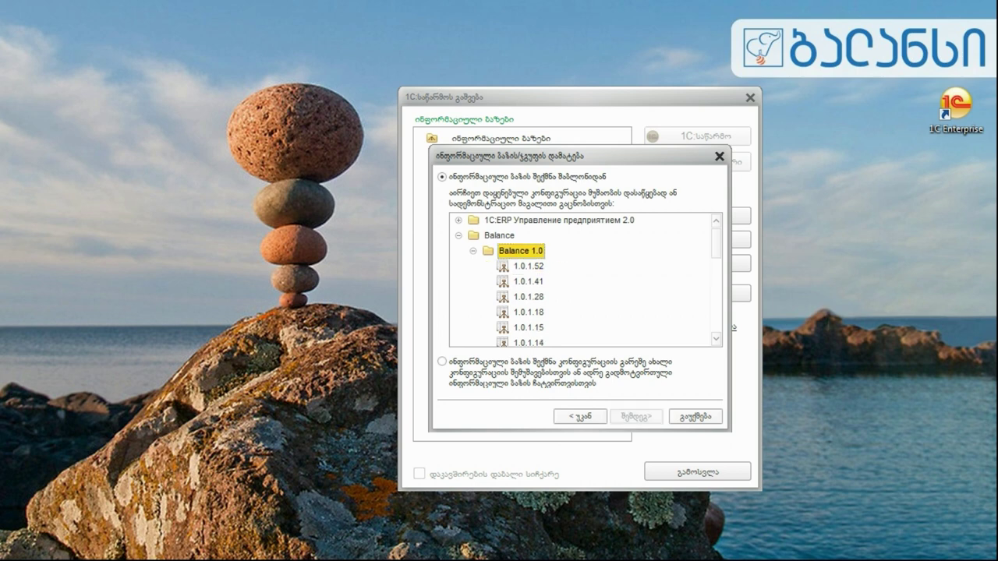
key("Down")
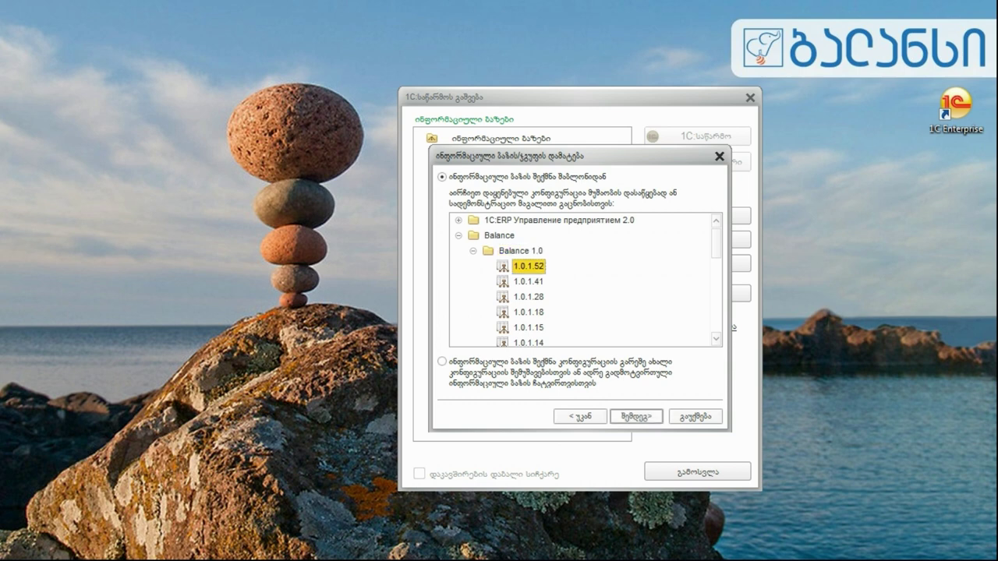
key("Return")
Name the infobase ბალანსი, placed on this computer, with ქართული (საქართველო) as its language
type("ბალანსი")
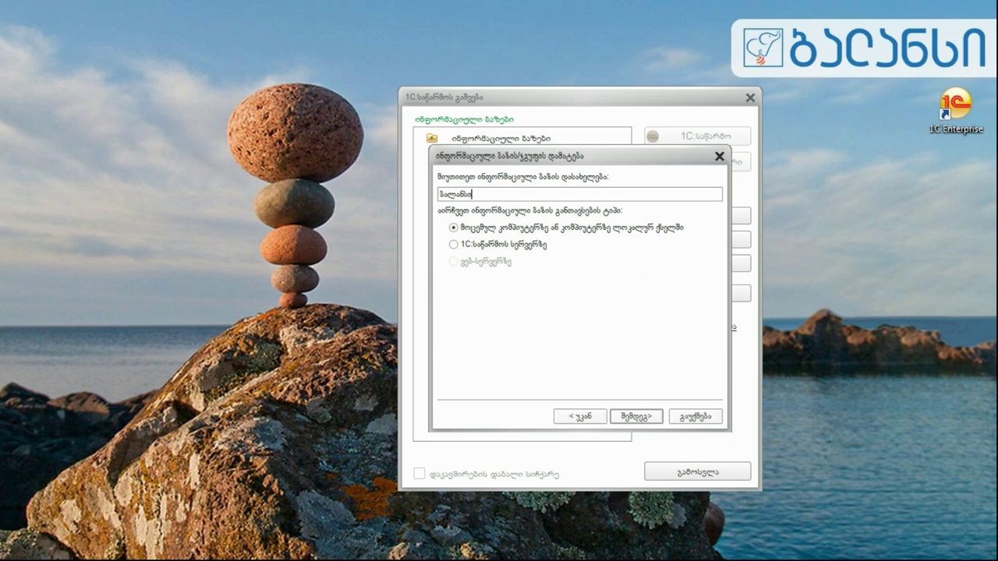
key("Return")
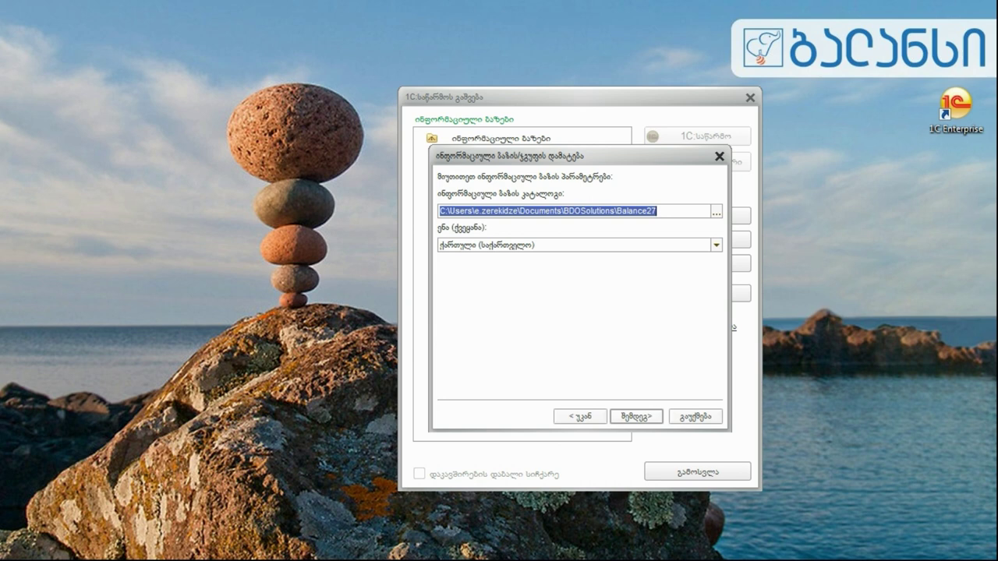
key("Tab")
key("F4")
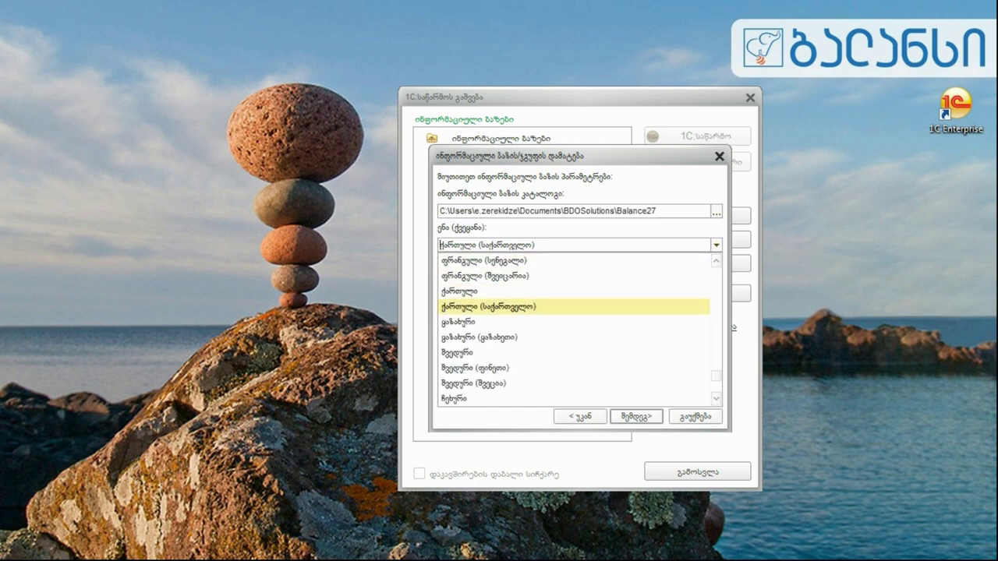
key("Return")
key("Return")
Finish creating the infobase with the default launch parameters and start ბალანსი in 1C:Enterprise mode
key("Tab")
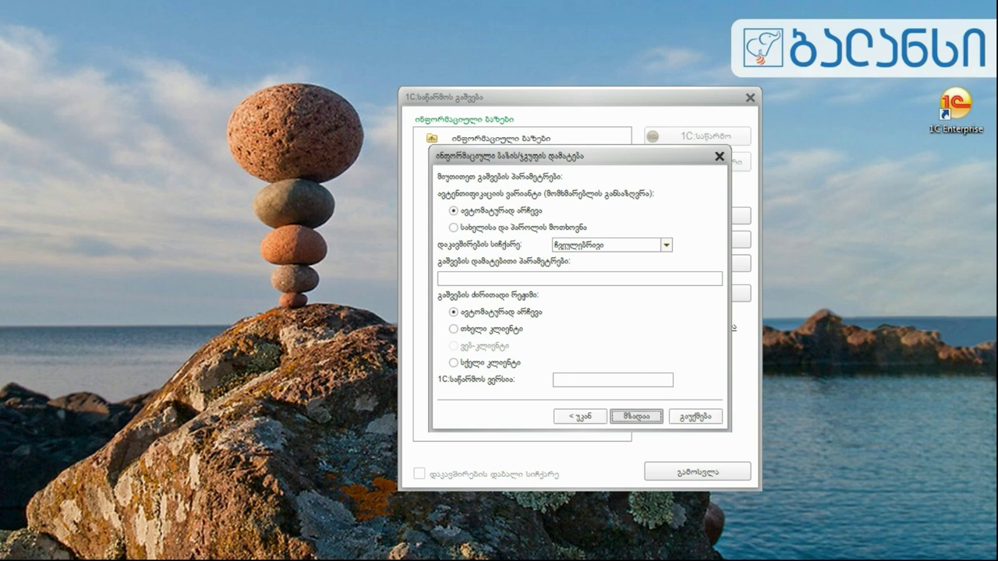
key("Return")
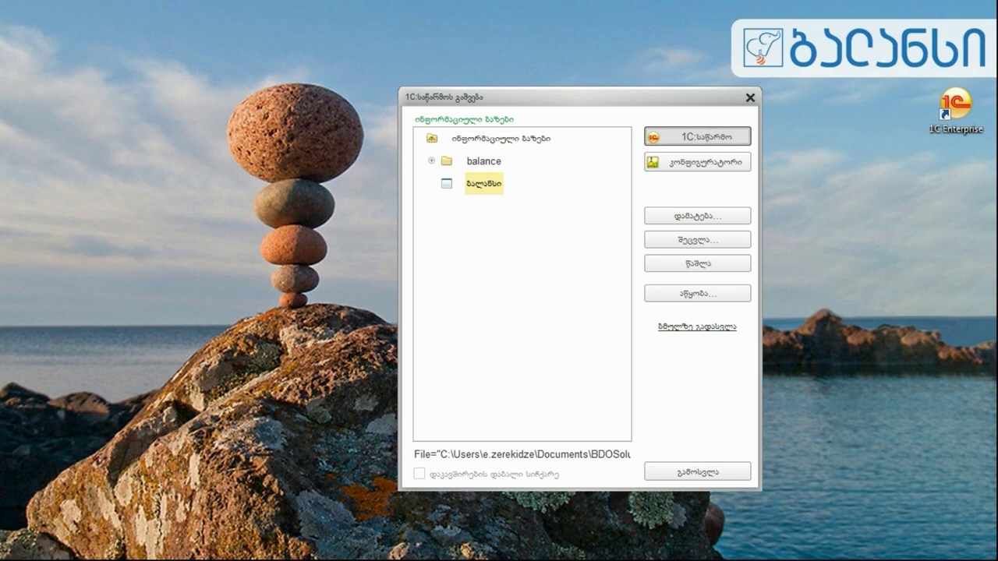
key("Return")
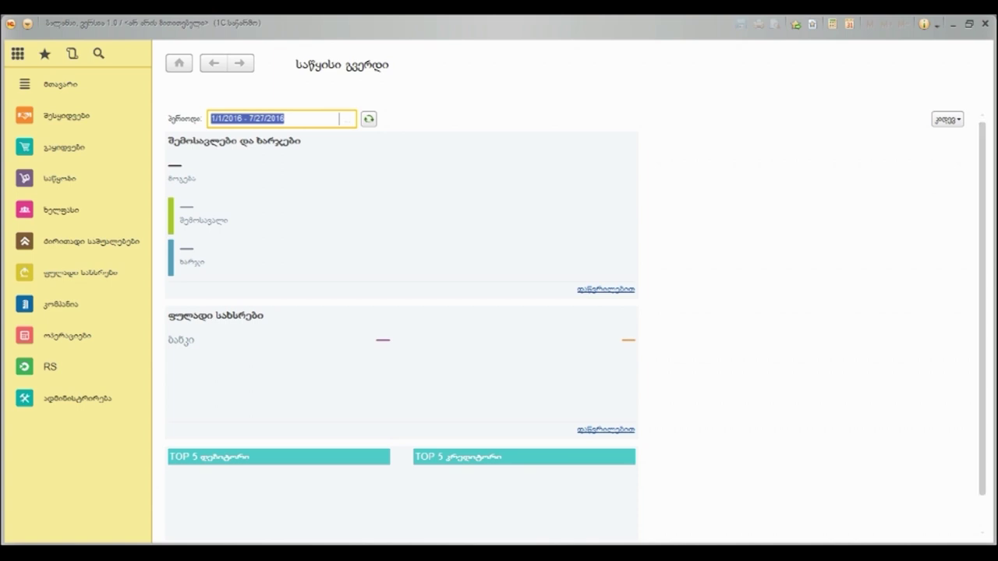
Add the purchase list form (შესყიდვა: სიის ფორმა) to the first column of the start page
scroll(575, 306, "down", 1)
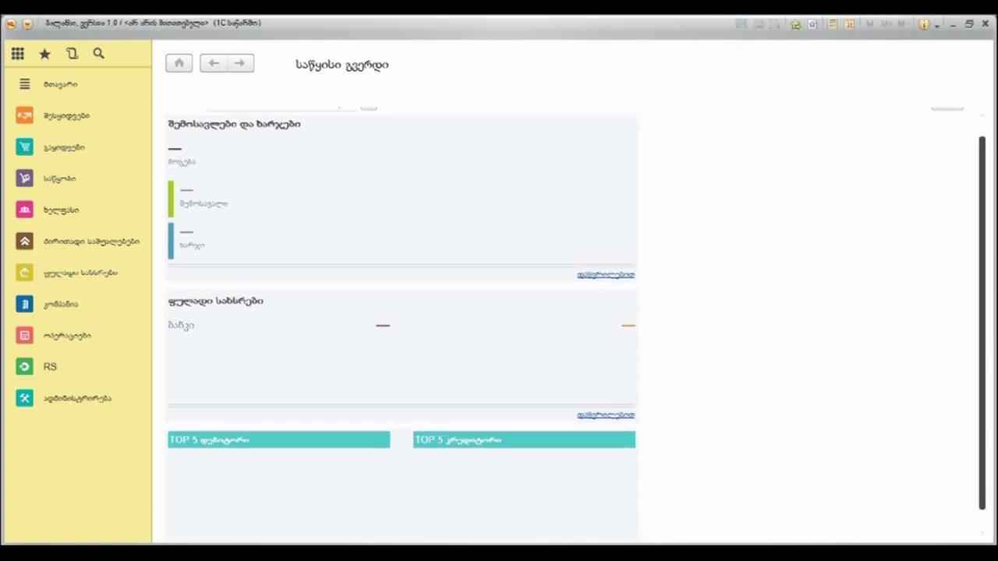
scroll(575, 323, "up", 1)
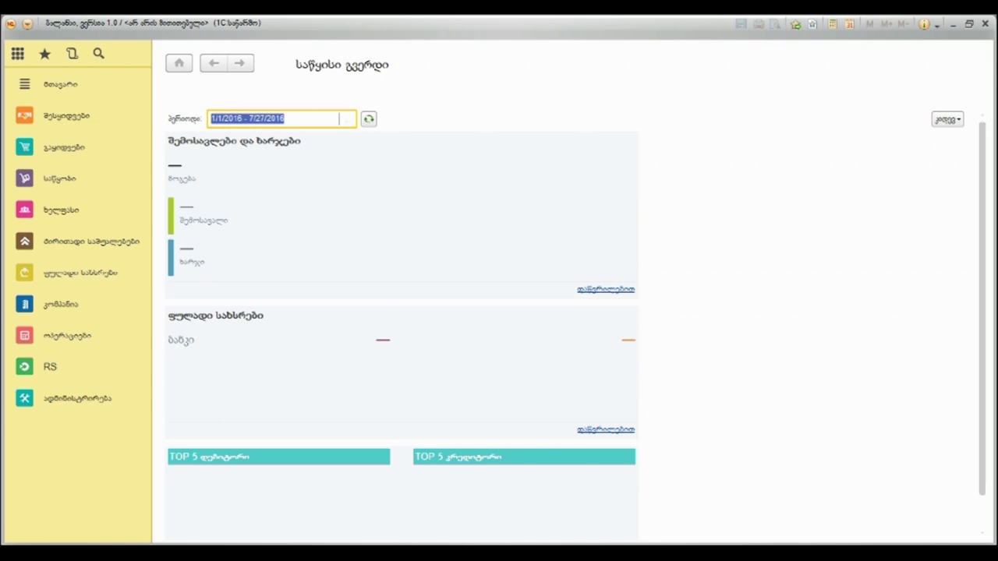
left_click(27, 24)
mouse_move(63, 85)
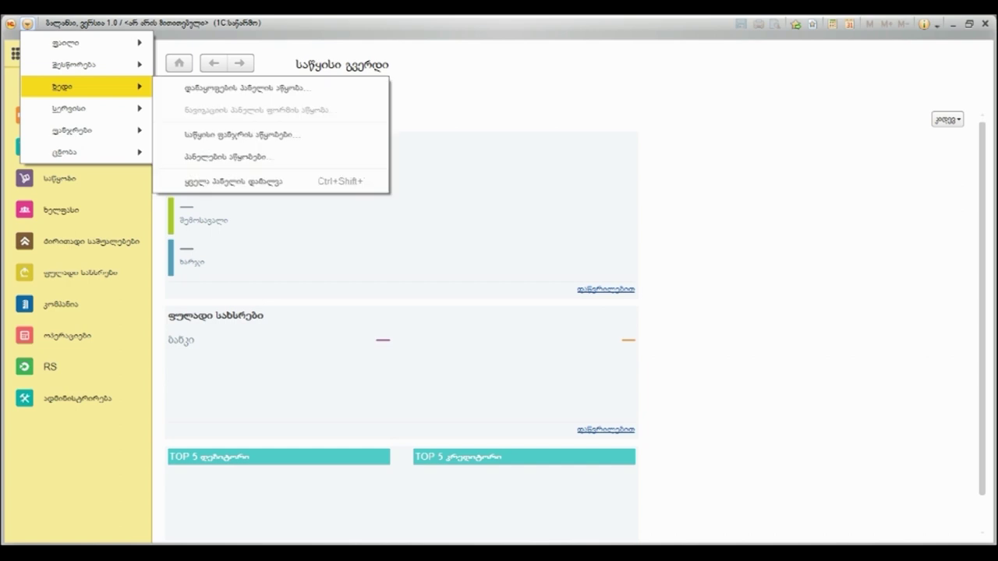
left_click(241, 134)
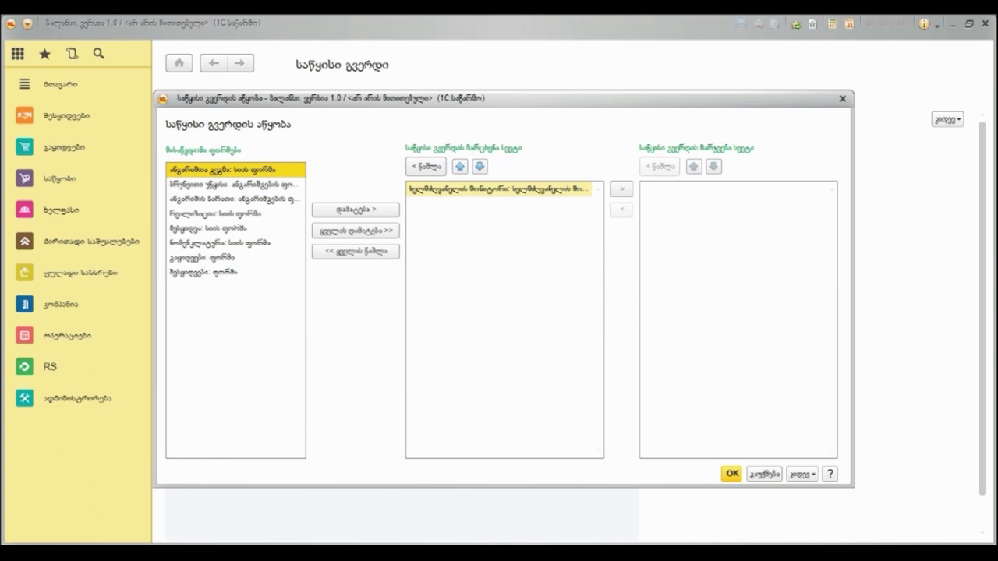
left_click(234, 229)
left_click(355, 209)
left_click(732, 474)
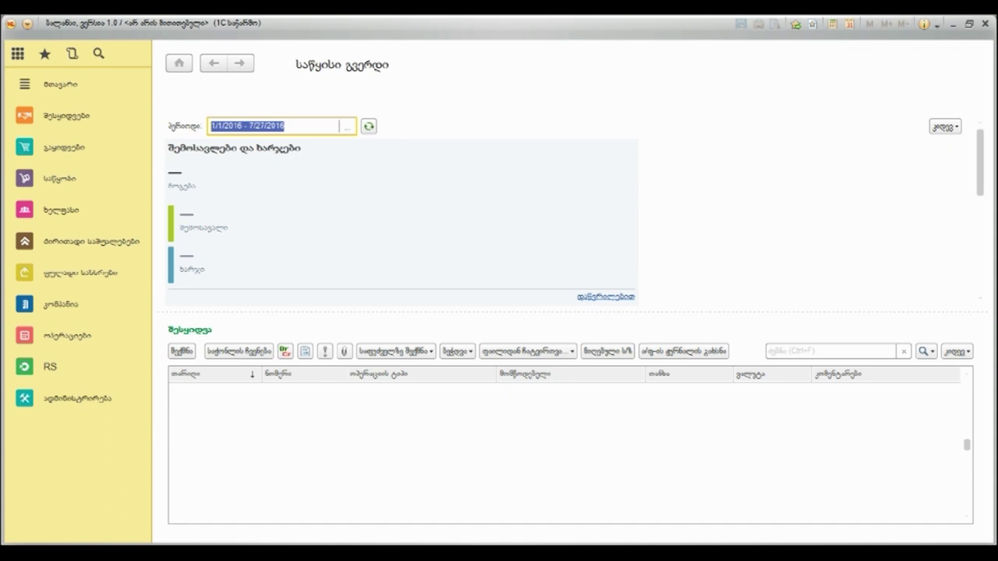
Place the open-windows panel (გახსნილების პანელი) along the lower edge of the interface layout and apply it
left_click(27, 23)
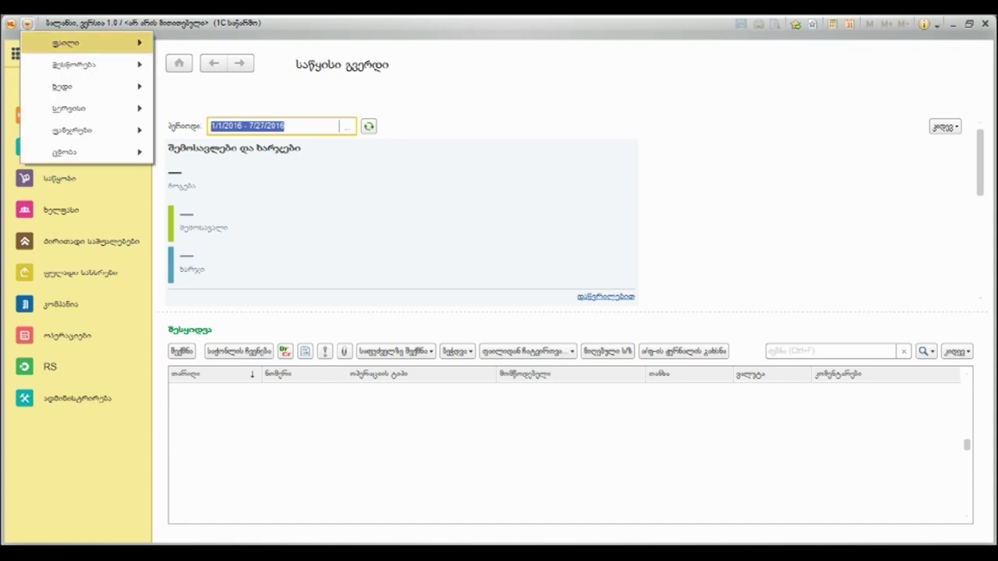
mouse_move(86, 86)
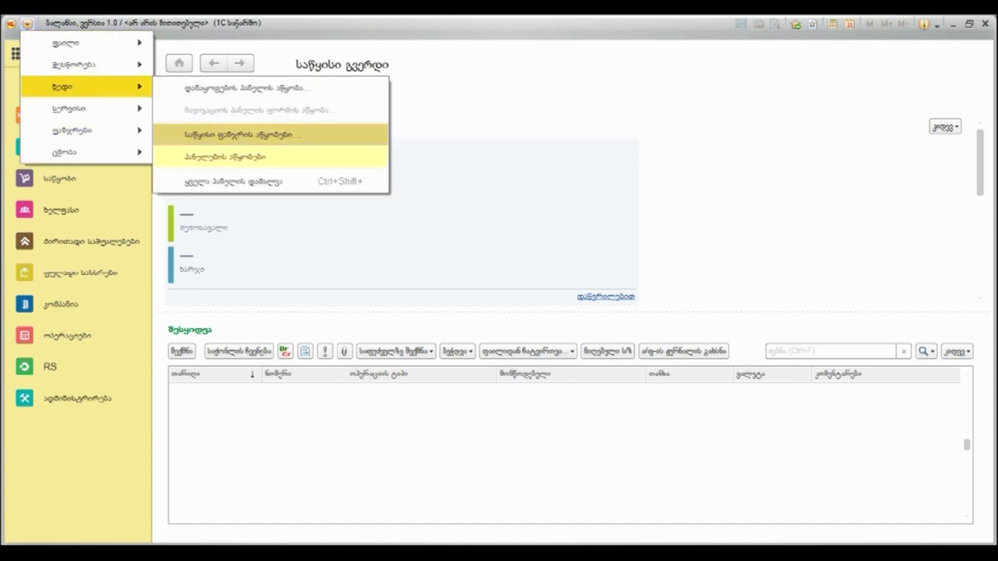
left_click(226, 156)
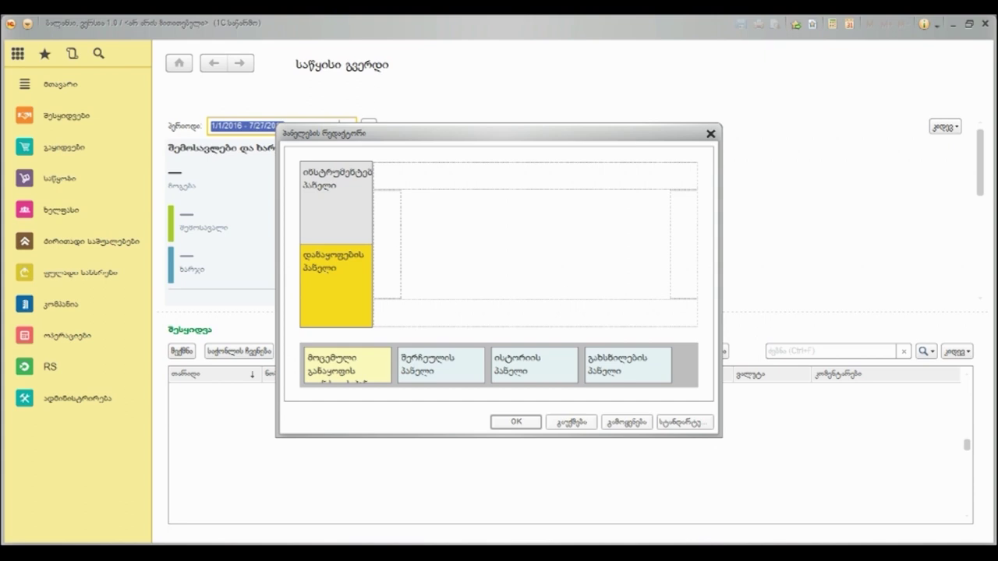
left_click_drag(627, 364, 525, 315)
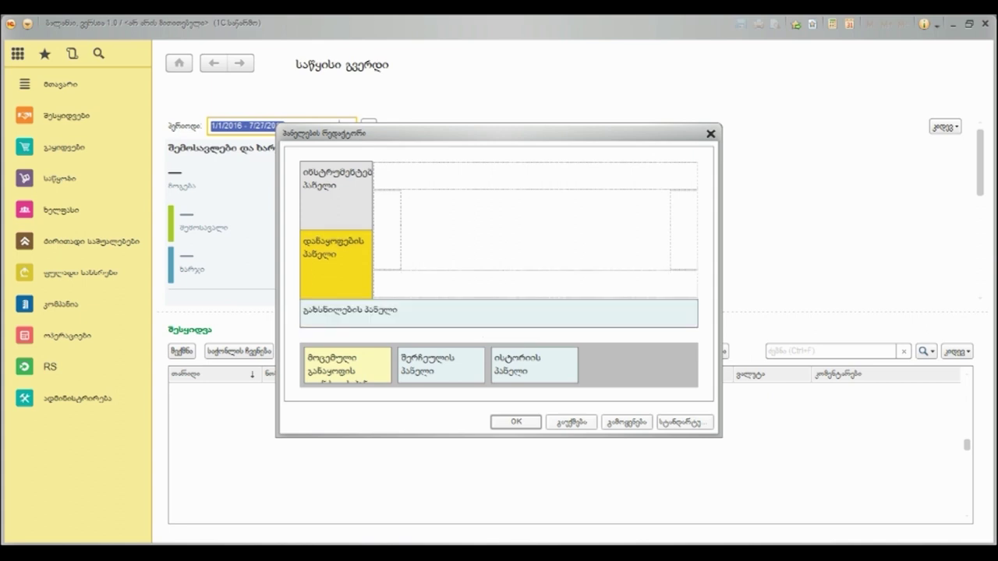
left_click(516, 422)
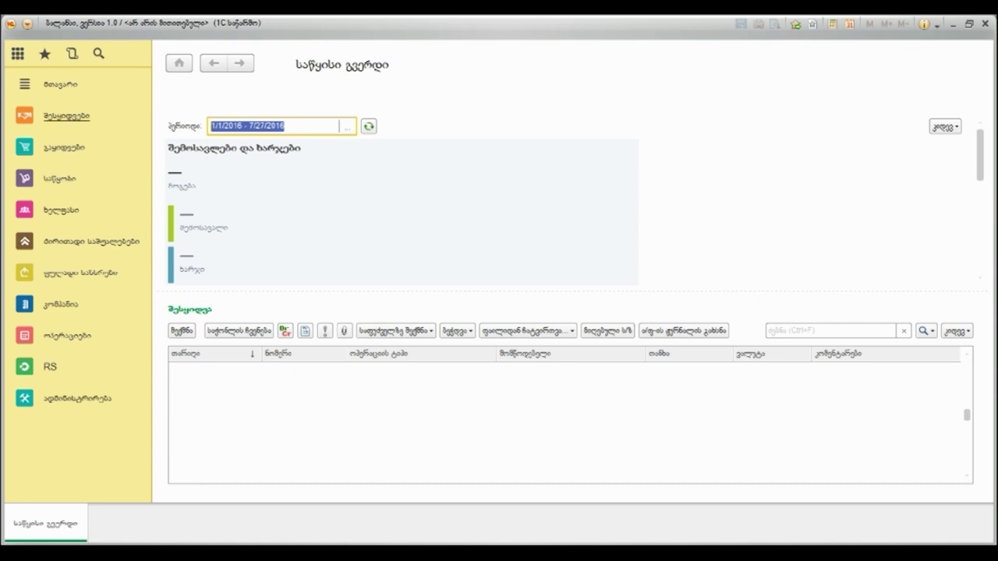
Open the შესყიდვა and რეალიზაცია lists, and switch through the open windows back to the start page
left_click(66, 115)
left_click(195, 123)
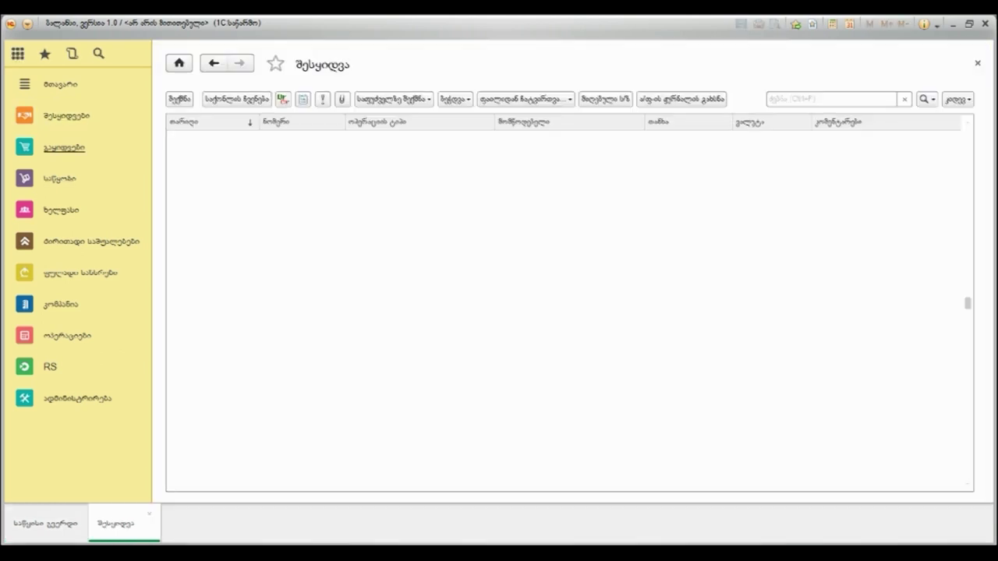
left_click(63, 147)
left_click(211, 118)
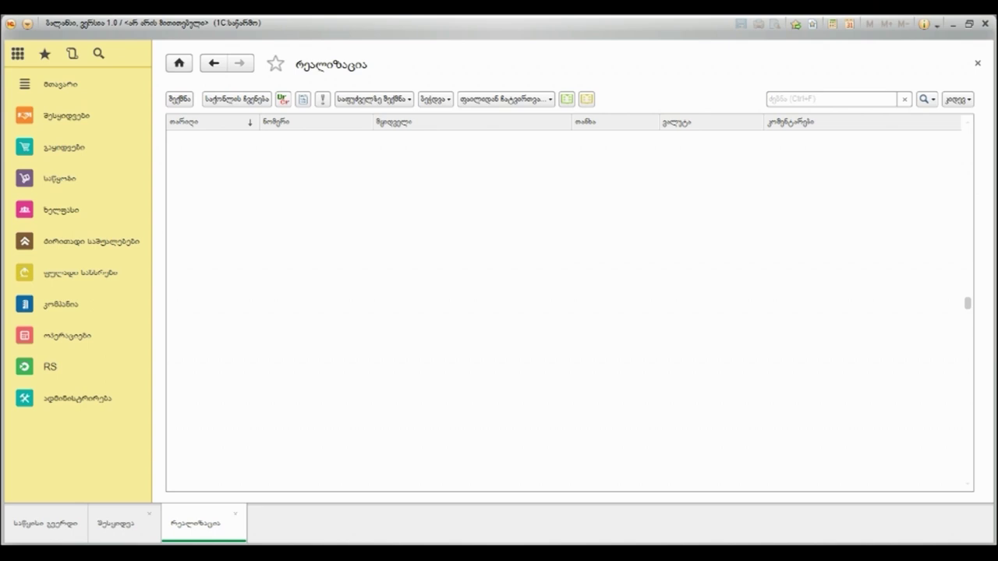
left_click(117, 523)
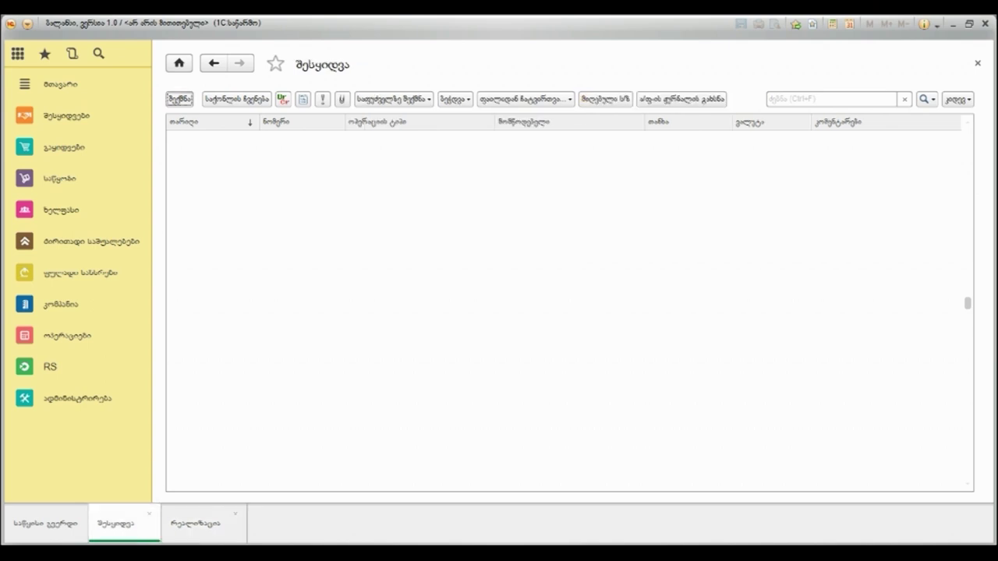
left_click(45, 523)
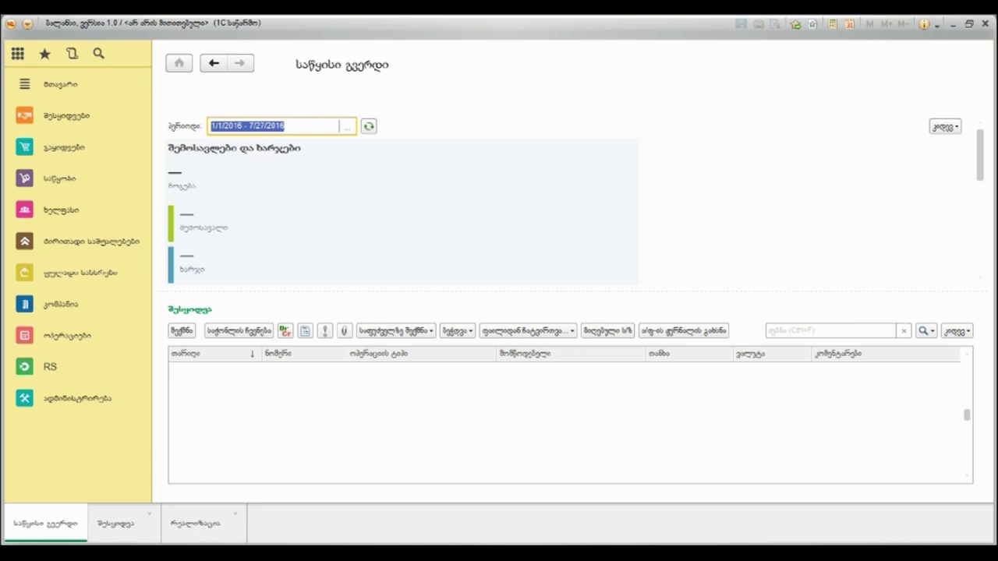
Place the history panel (ისტორიის პანელი) along the right-hand edge of the interface layout and apply it
left_click(28, 23)
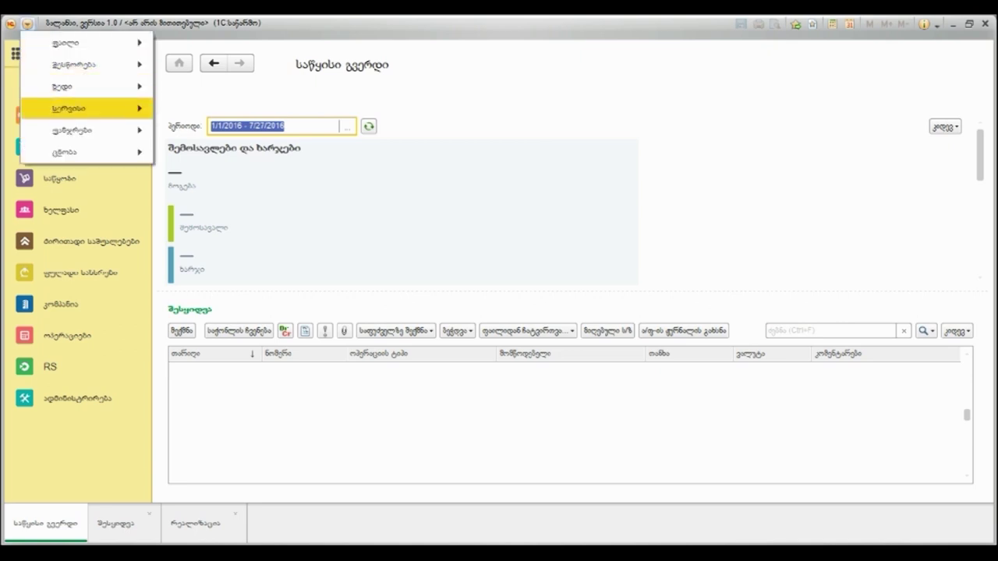
mouse_move(78, 87)
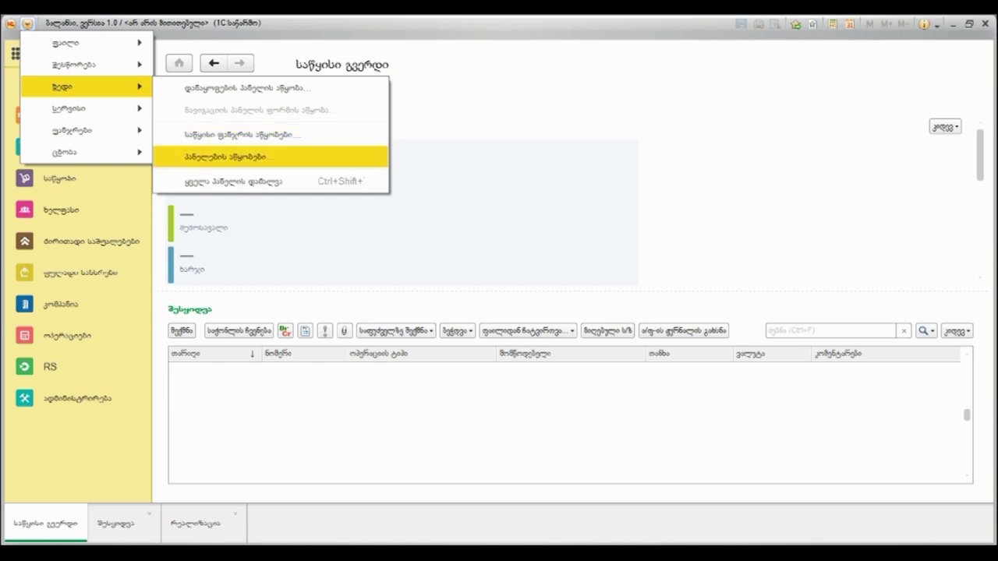
left_click(226, 157)
left_click_drag(530, 363, 661, 230)
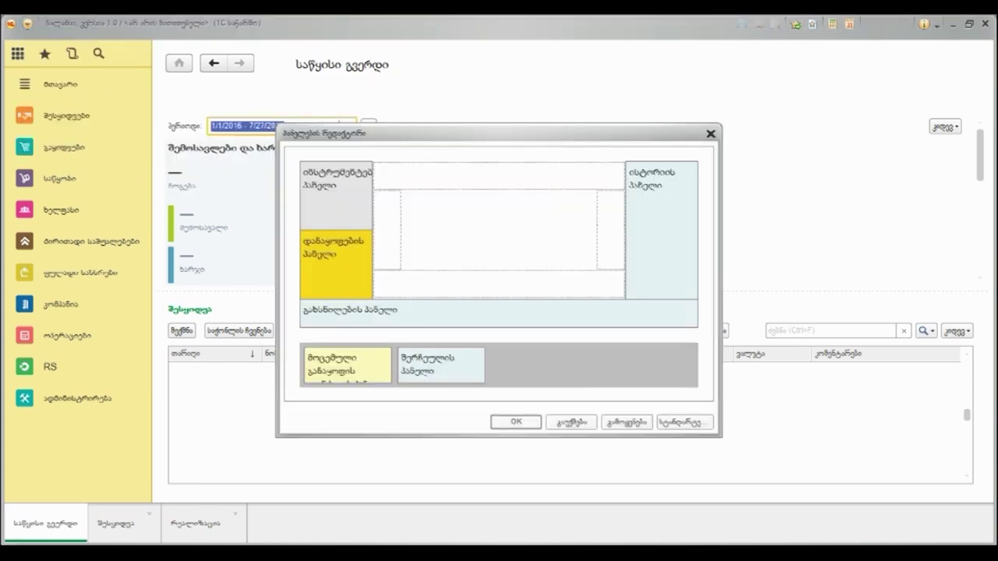
key("Return")
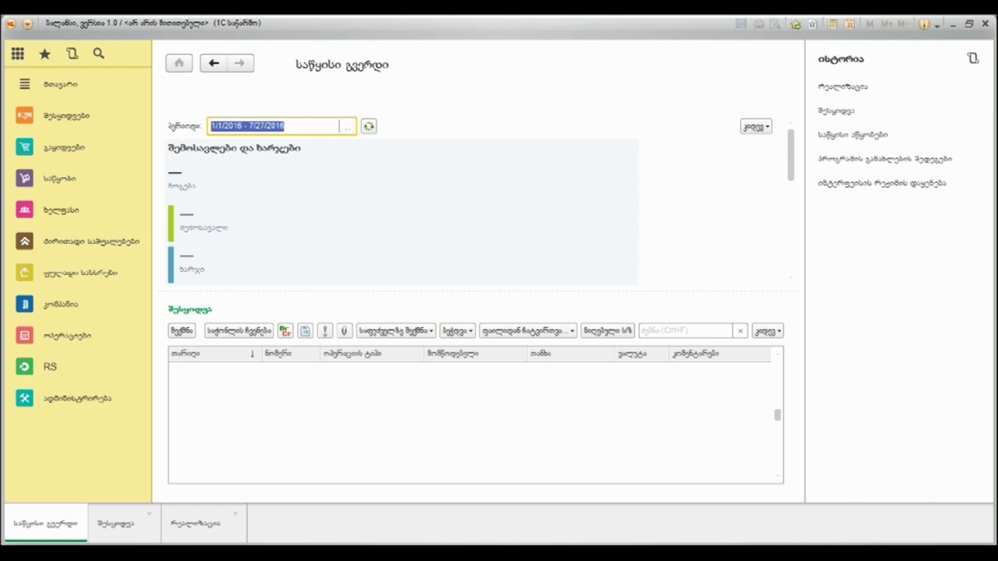
Add შესყიდვა from the შესყიდვები section to the favourites and display the favourites list
left_click(45, 53)
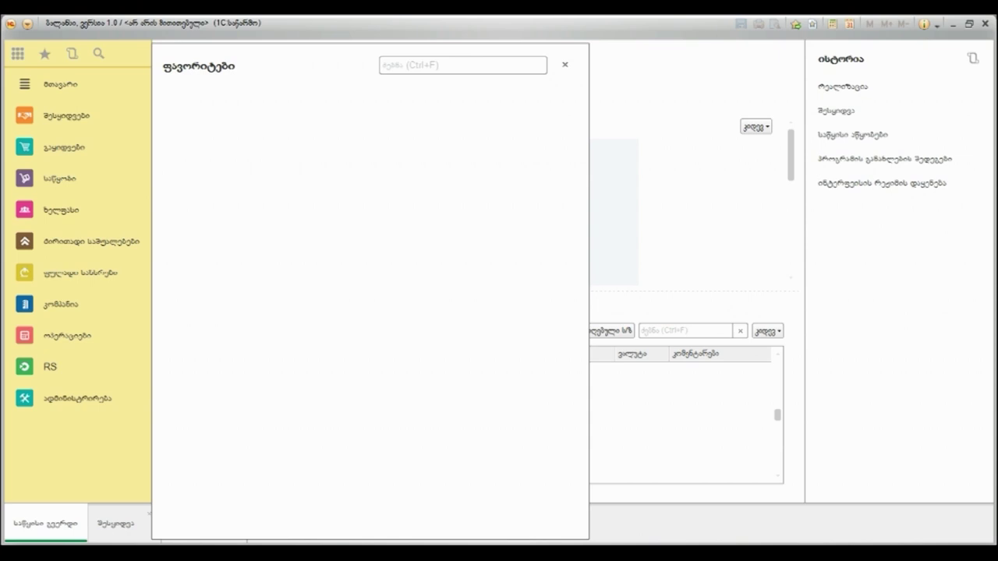
left_click(66, 117)
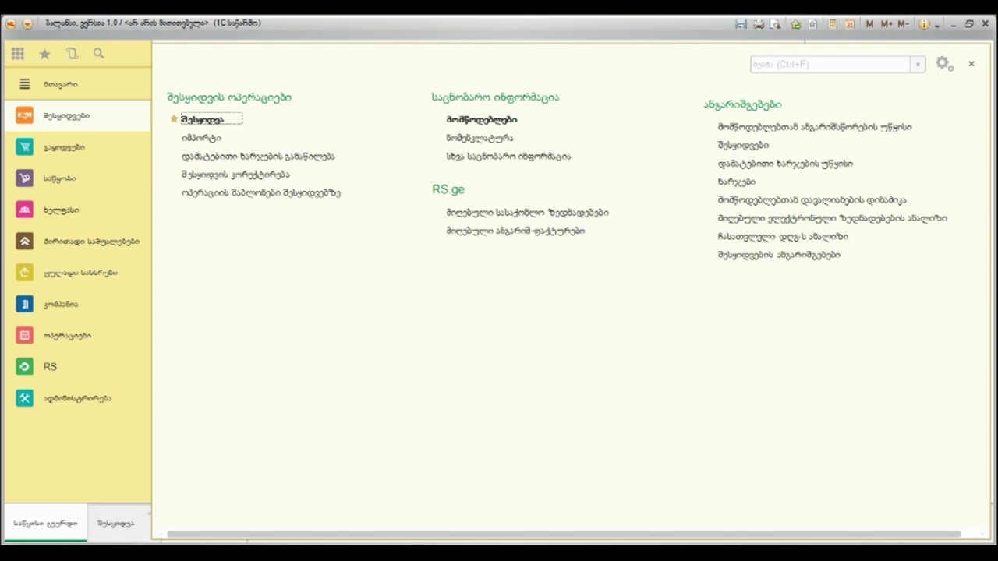
key("ctrl+shift+b")
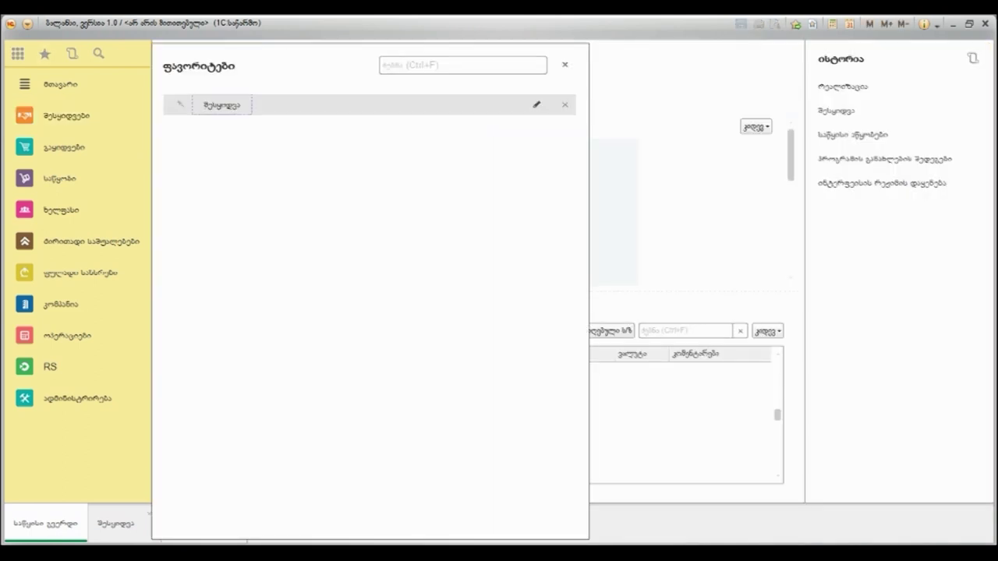
View the history list and the global search page, and return to the start page
key("ctrl+shift+h")
key("ctrl+shift+f")
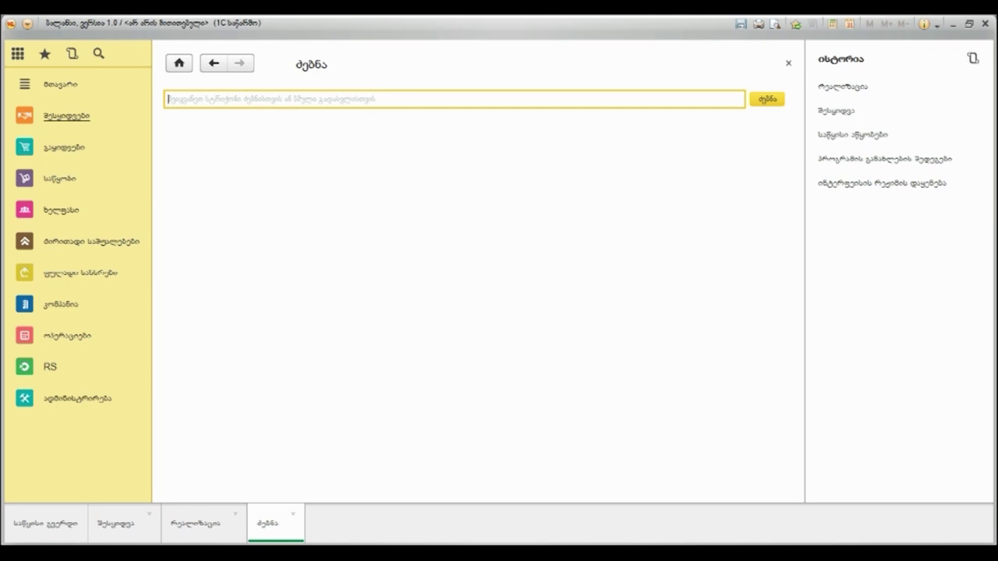
key("Escape")
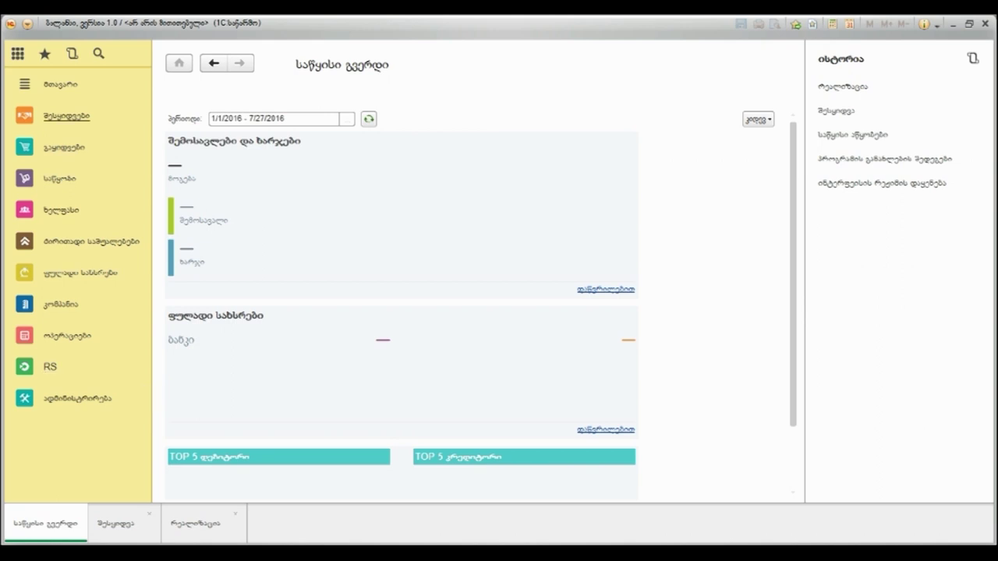
View the შესყიდვები and გაყიდვები sections, and open საწყისი აწყობები from the კომპანია section
left_click(69, 117)
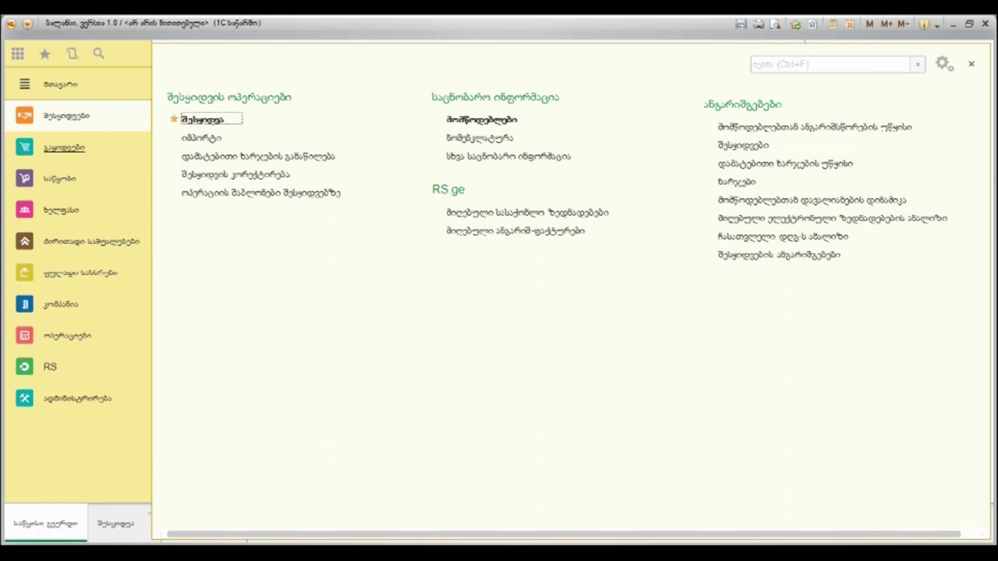
left_click(64, 147)
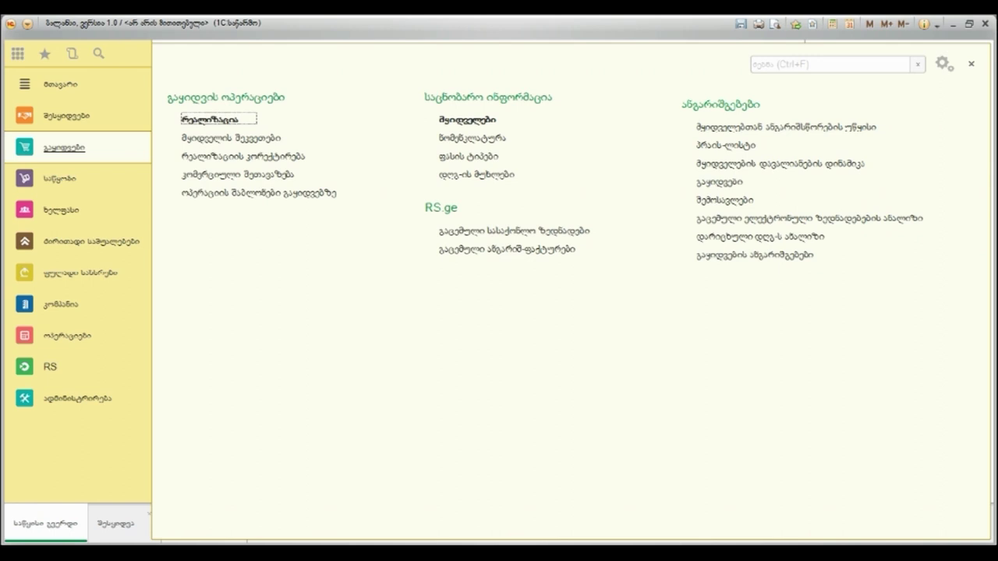
left_click(61, 304)
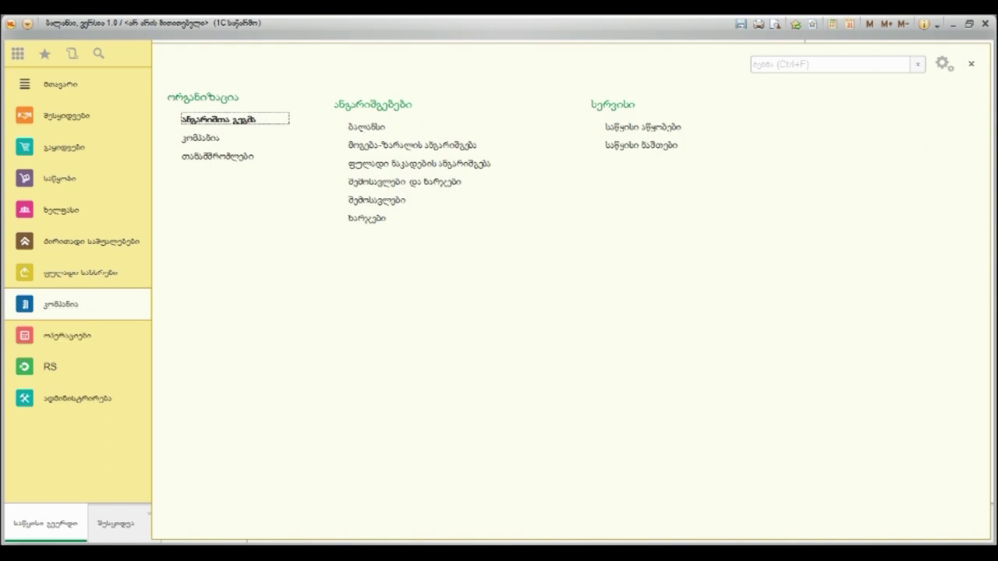
left_click(643, 126)
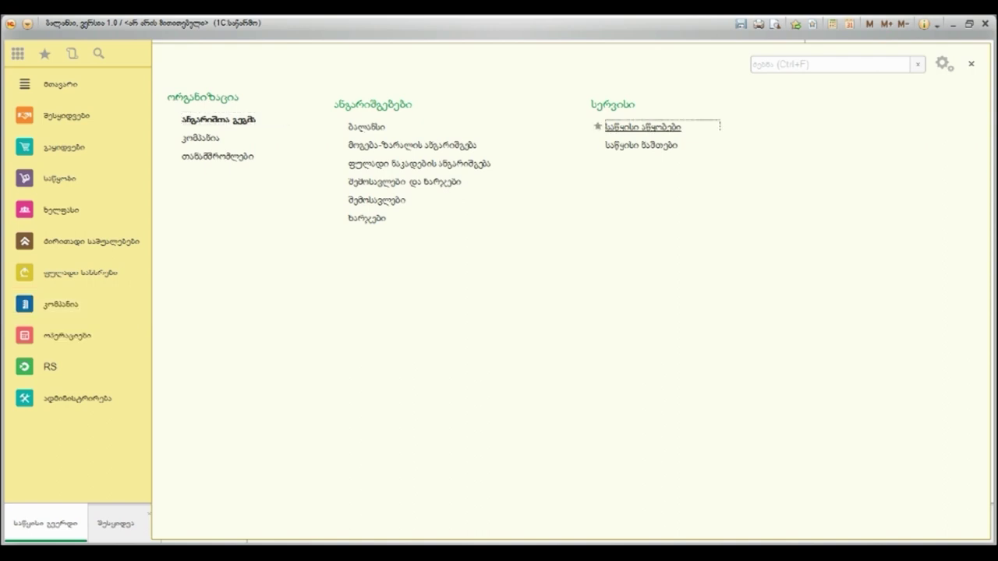
key("Return")
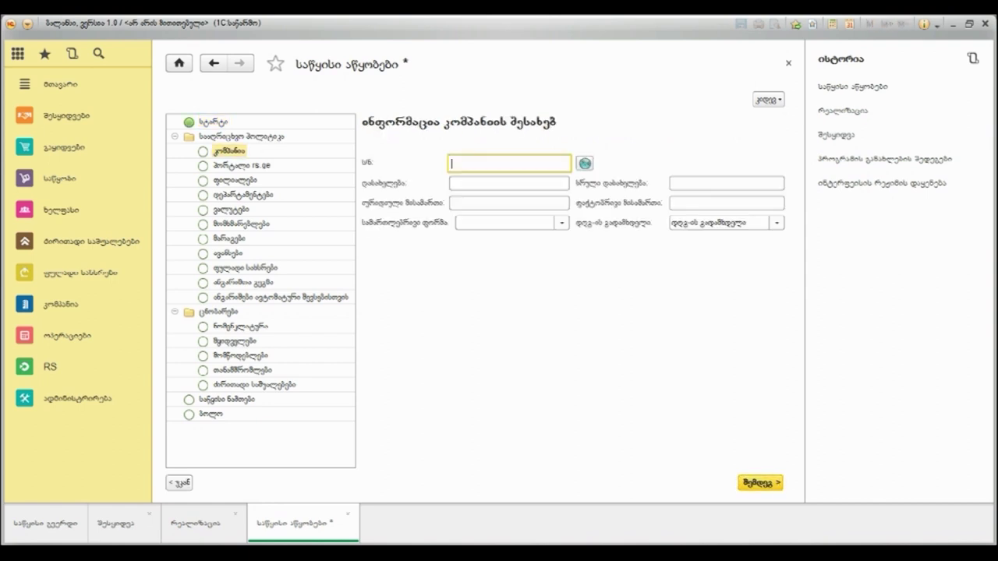
Enter the company's identification number, fill in its registered details from it, and set the VAT status to დღგ-ის გადამხდელი
type("12345678910")
key("Tab")
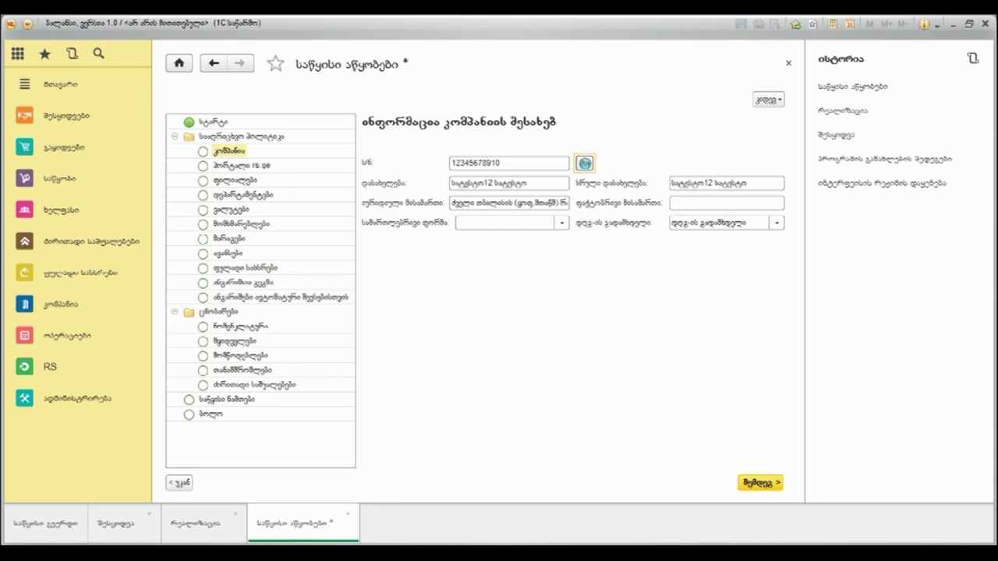
left_click(710, 222)
left_click(776, 222)
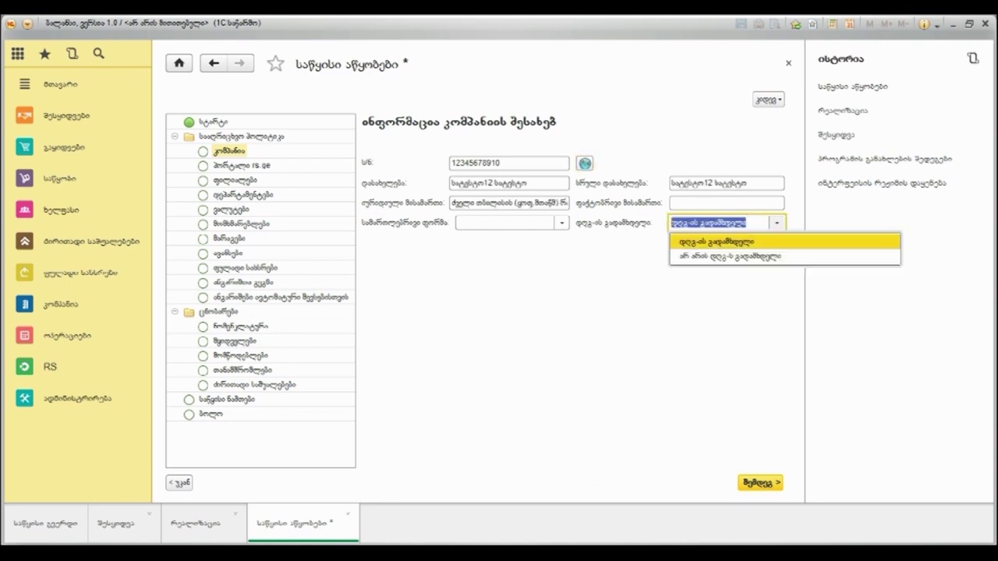
left_click(725, 241)
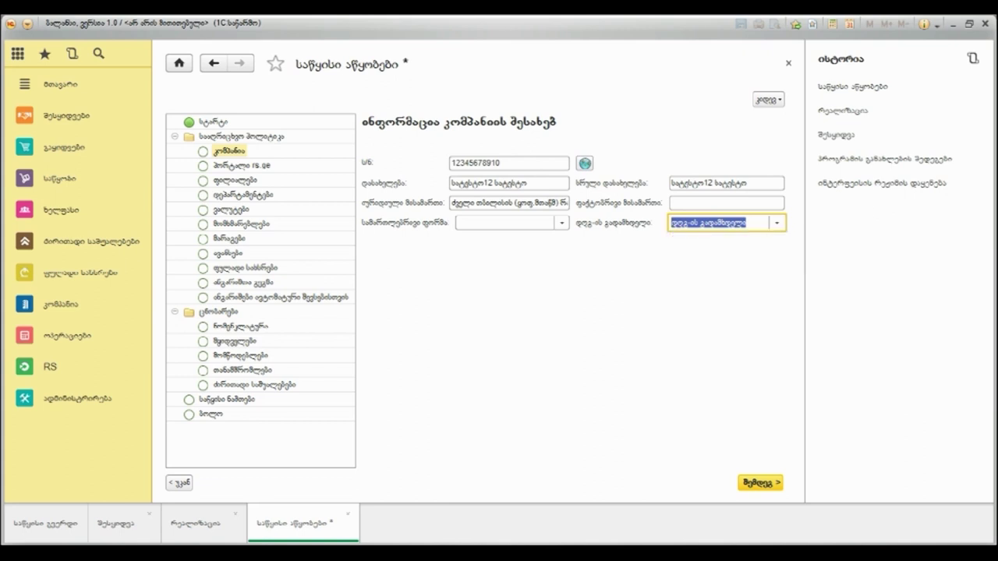
Set the legal form to limited liability, enter the company's actual address, and continue to the rs.ge portal page
left_click(561, 223)
left_click(506, 270)
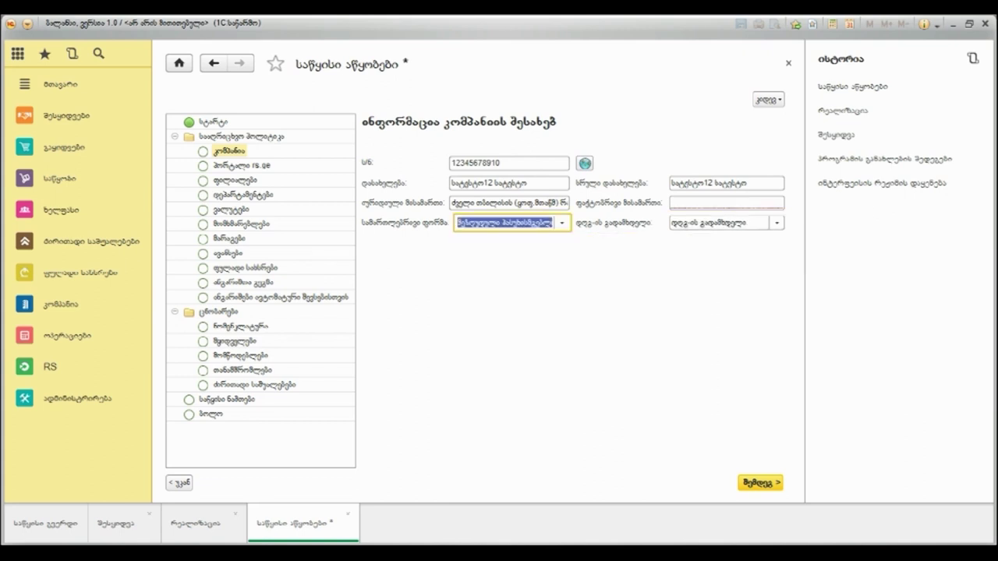
left_click(725, 202)
type("თბილისი")
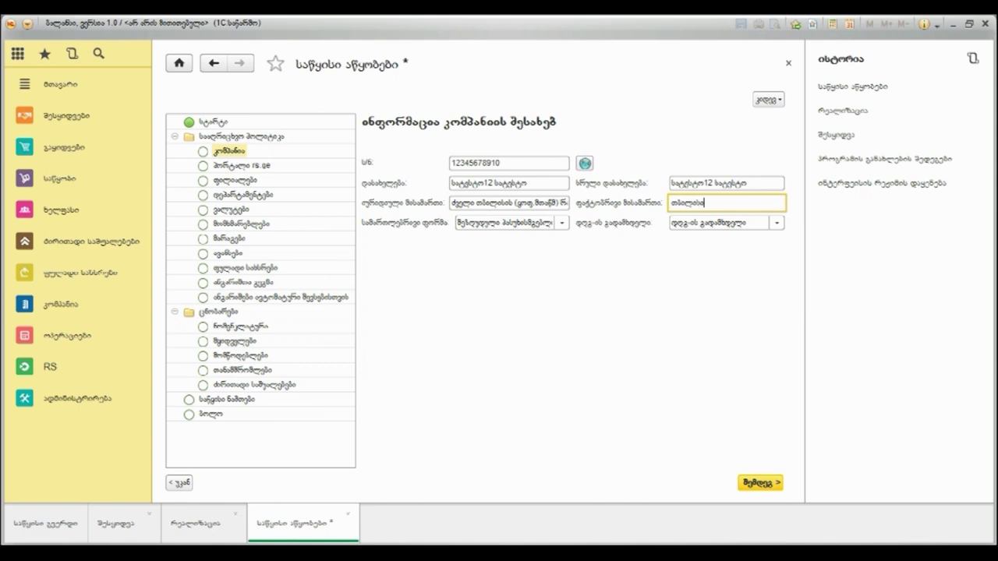
left_click(760, 482)
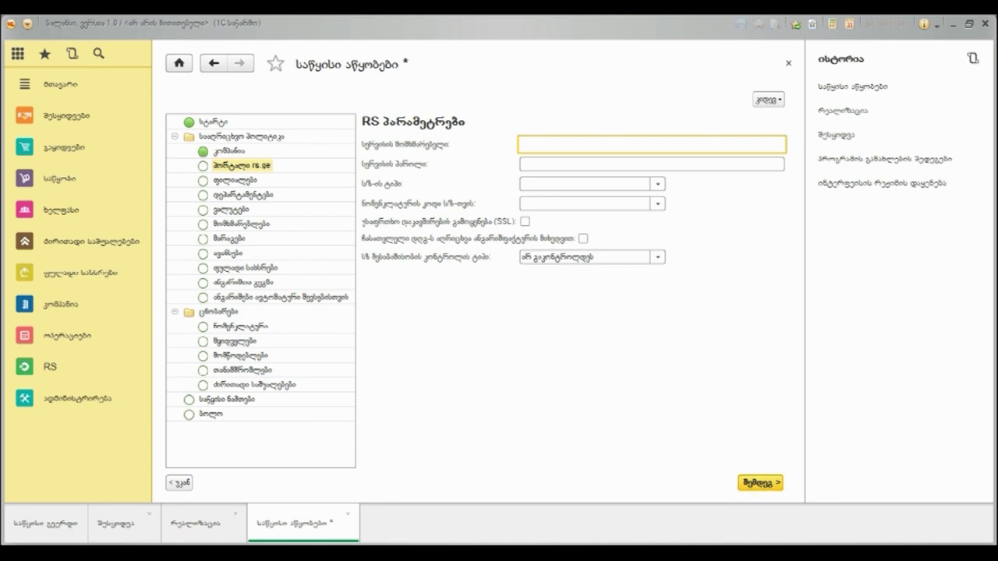
Check the სზ-ის ტიპი options, leave the RS parameters blank, and enable accounting by branches (აღრიცხვა ფილიალების მიხედვით)
left_click(657, 184)
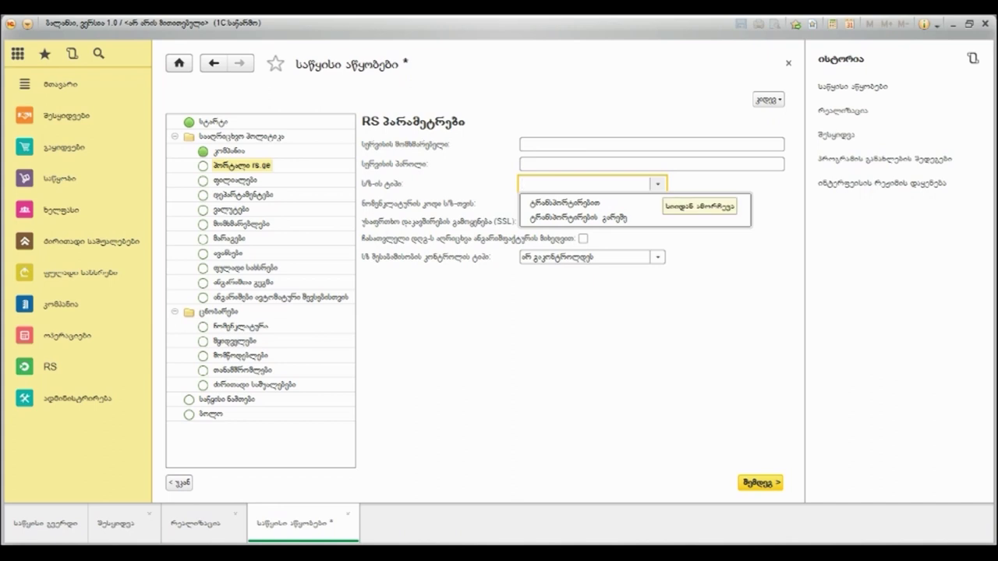
key("Escape")
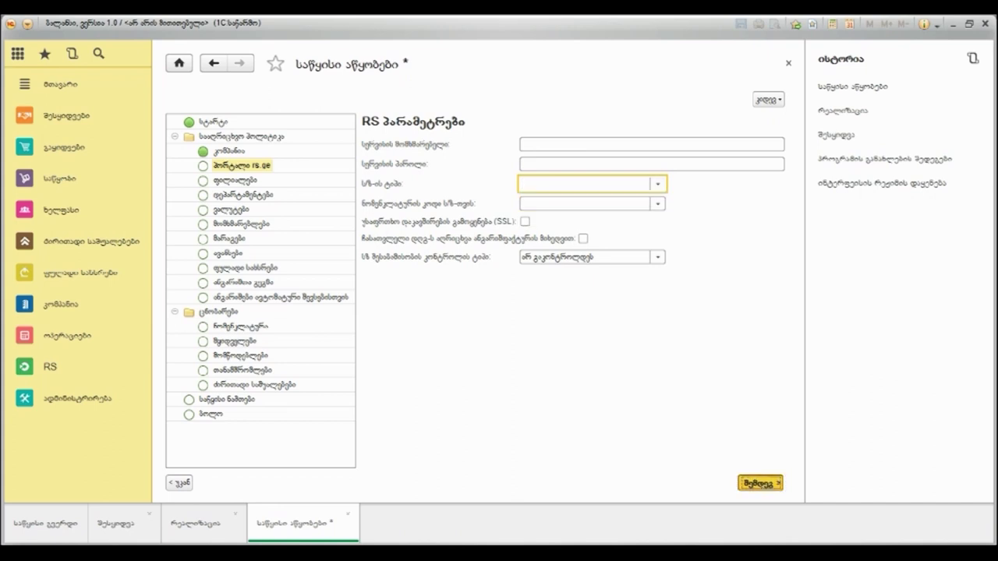
left_click(761, 483)
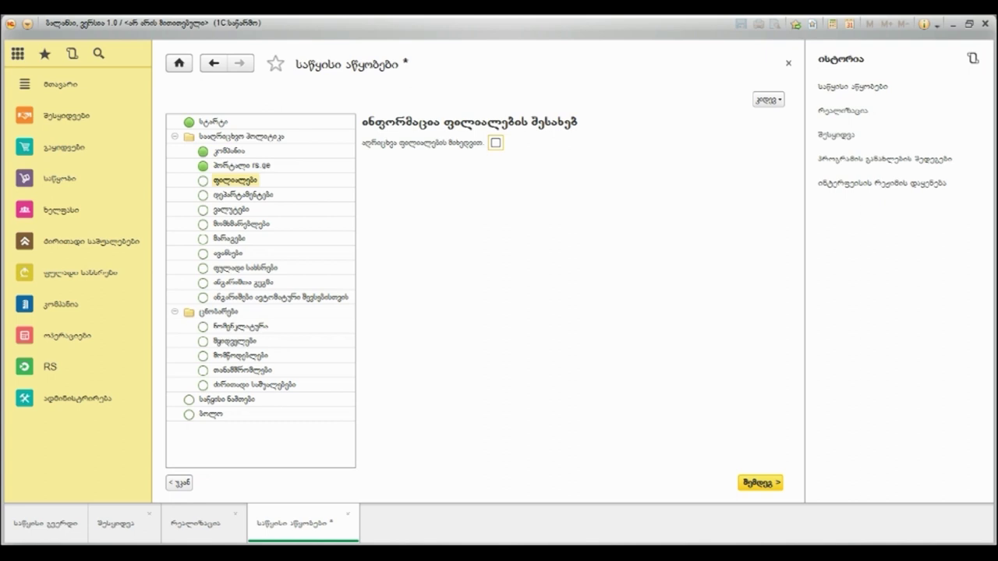
left_click(495, 143)
left_click(760, 484)
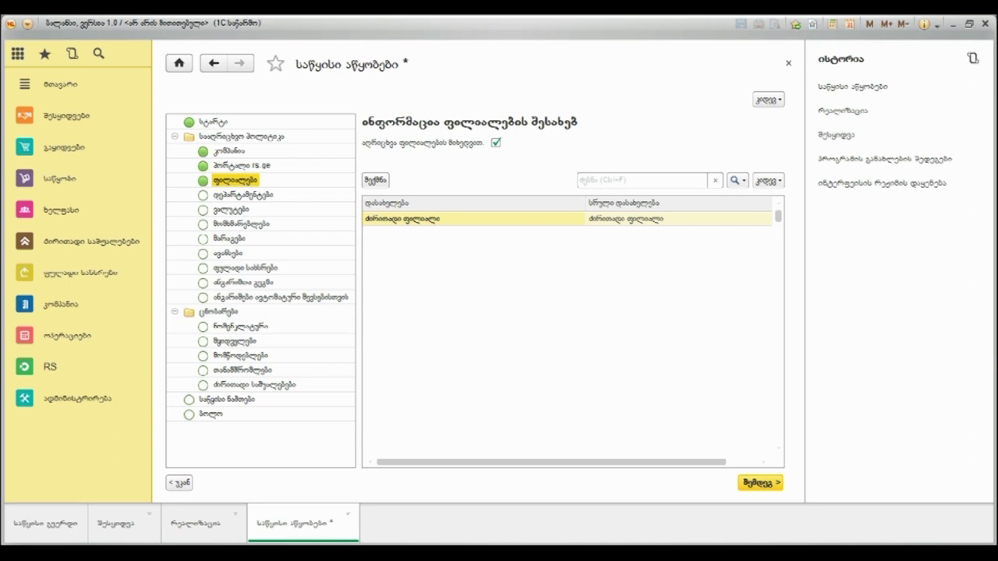
Create a branch named ბათუმის ფილიალი with the same full name, and save it
left_click(375, 180)
type("ბათუმ")
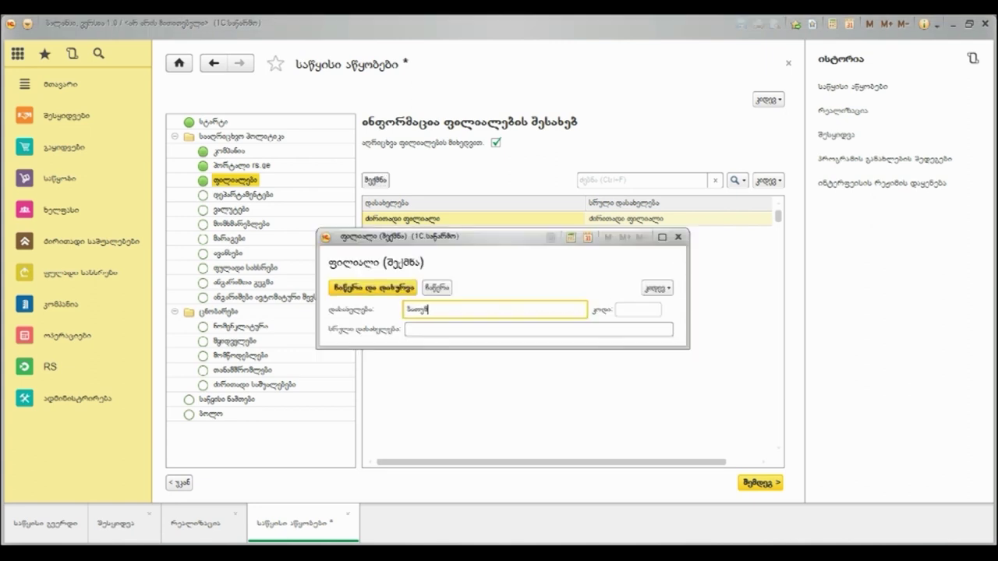
type("ის ფილიალი")
key("Tab")
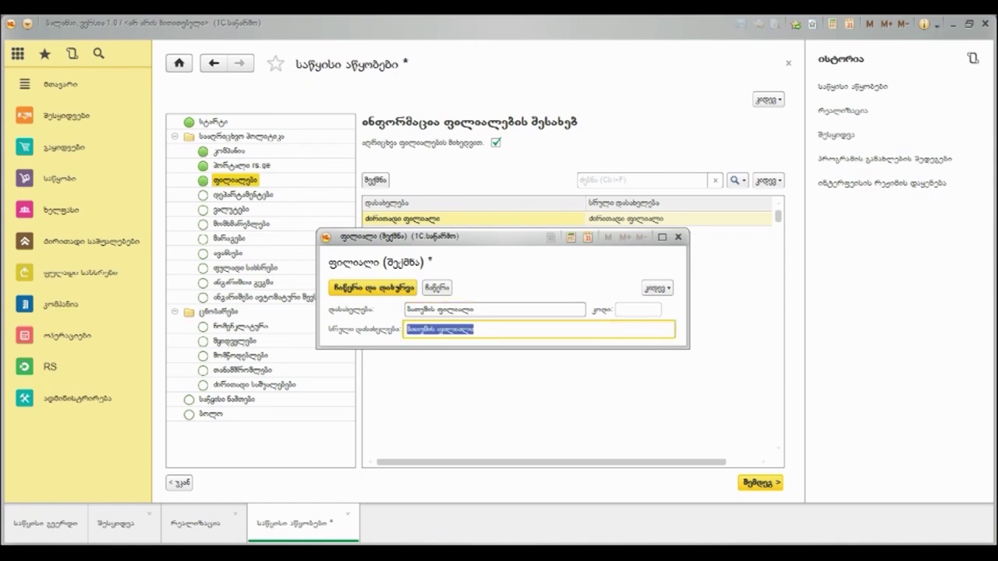
key("ctrl+Return")
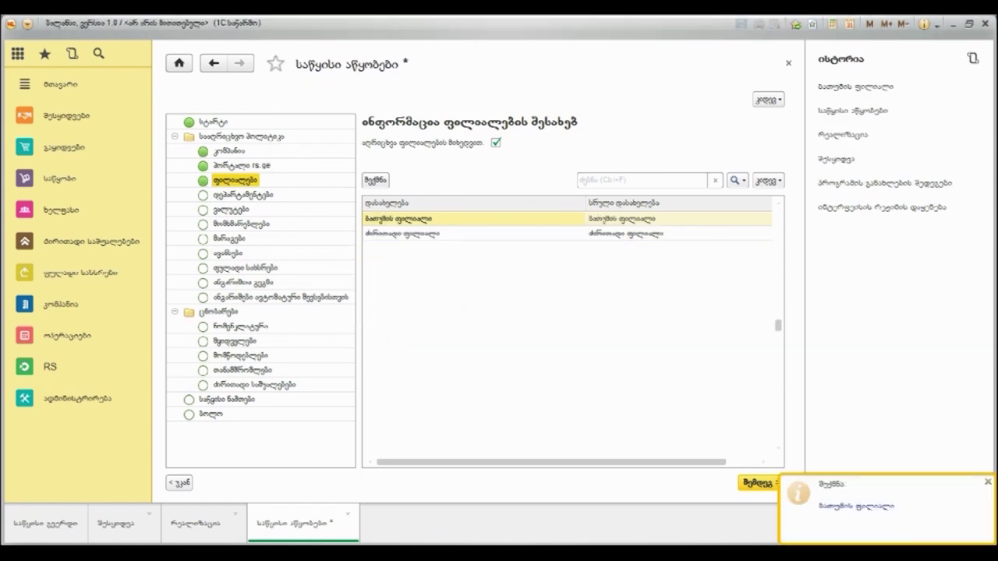
Enable accounting by departments (აღრიცხვა დეპარტამენტების მიხედვით) and continue to the currencies page
left_click(756, 483)
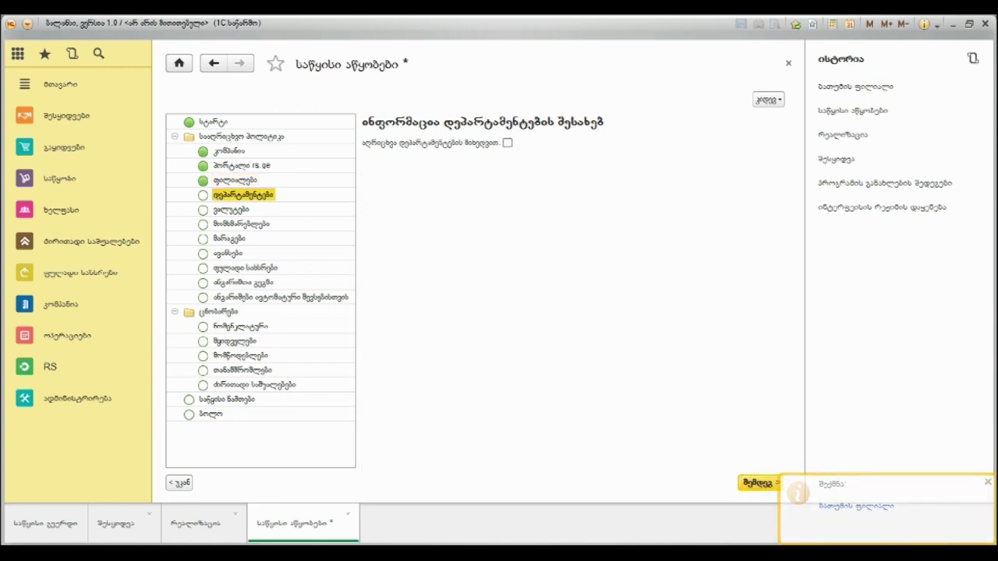
left_click(507, 143)
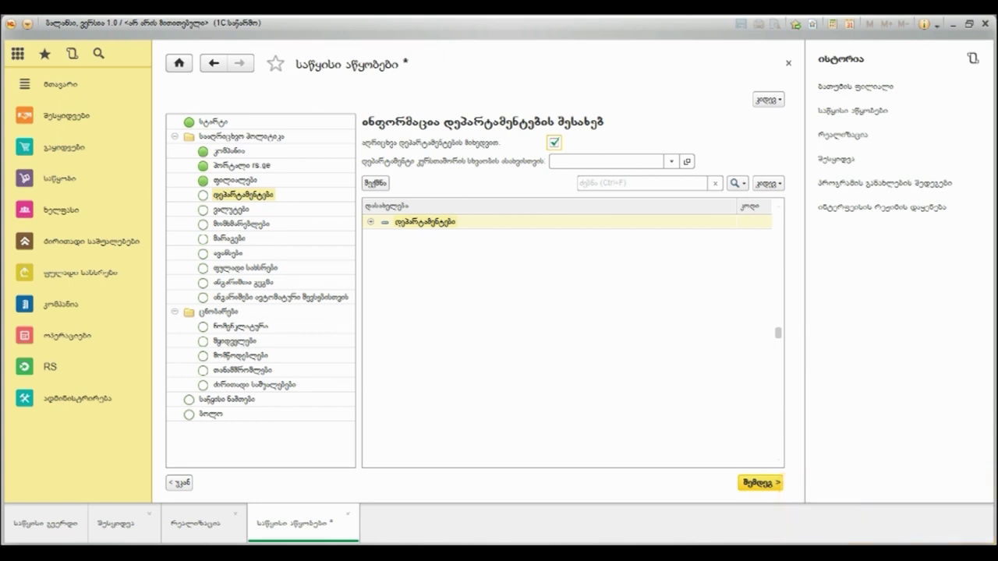
left_click(760, 482)
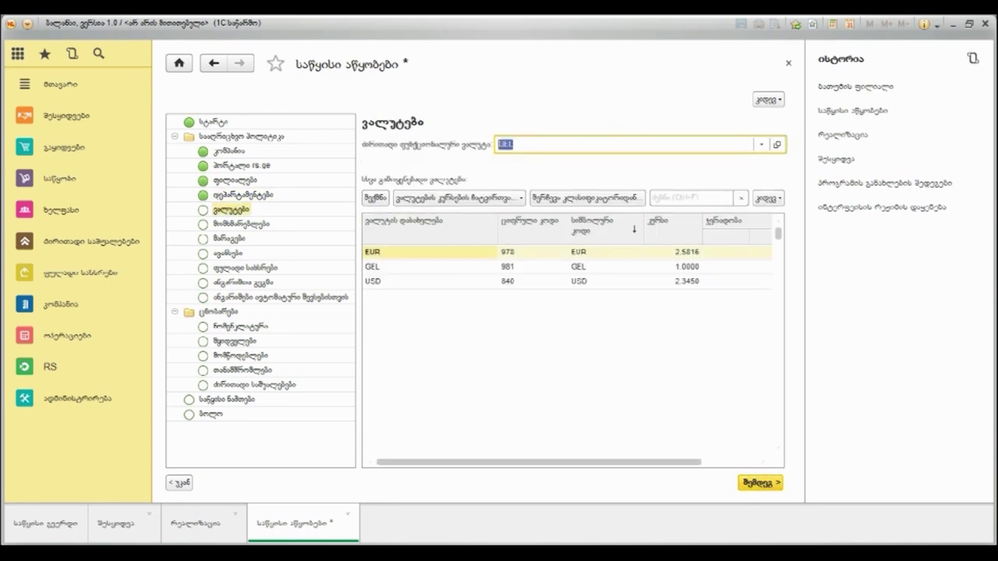
View the currency classifier without choosing a currency, and continue past the currencies and system users pages
left_click(587, 198)
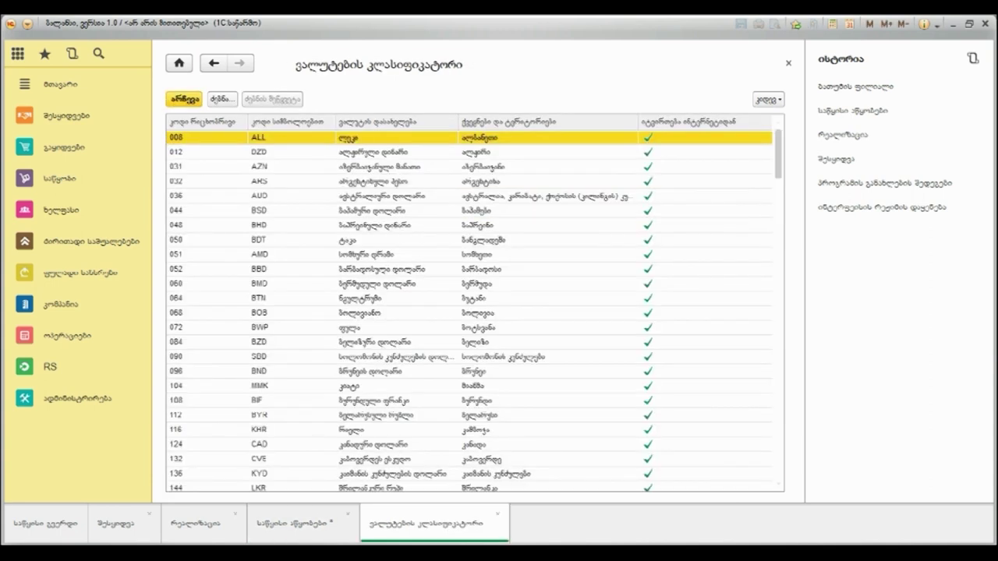
left_click(788, 62)
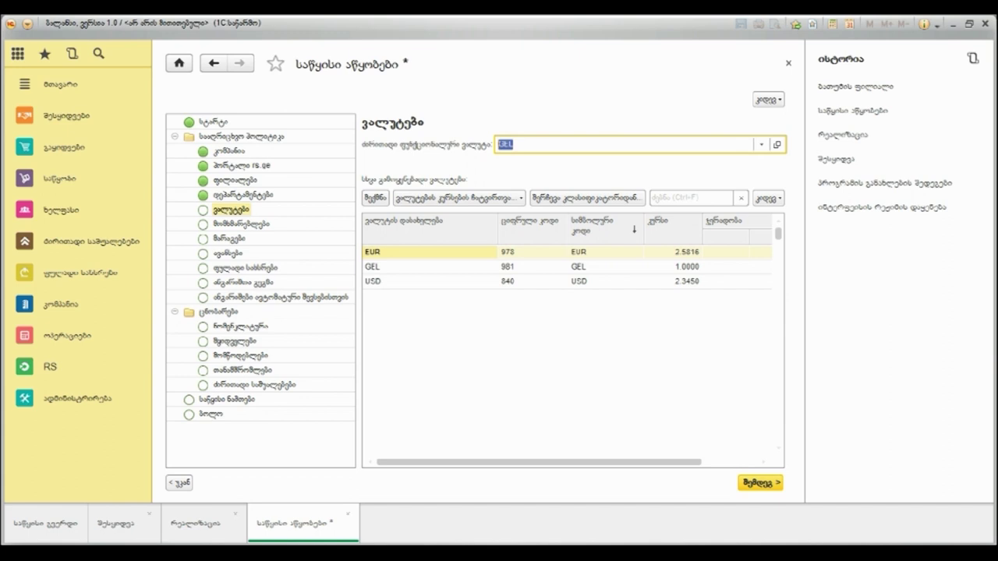
left_click(760, 482)
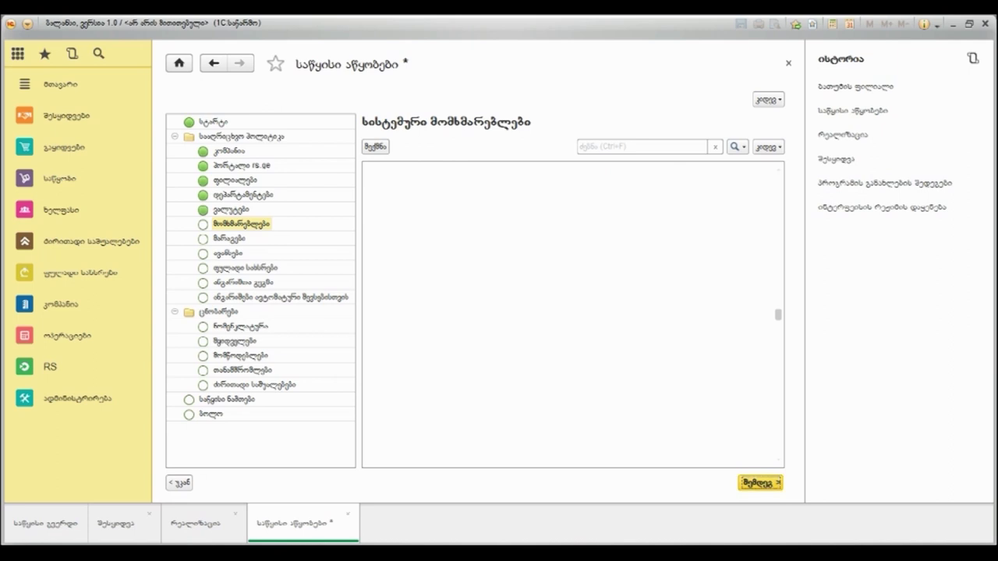
left_click(760, 483)
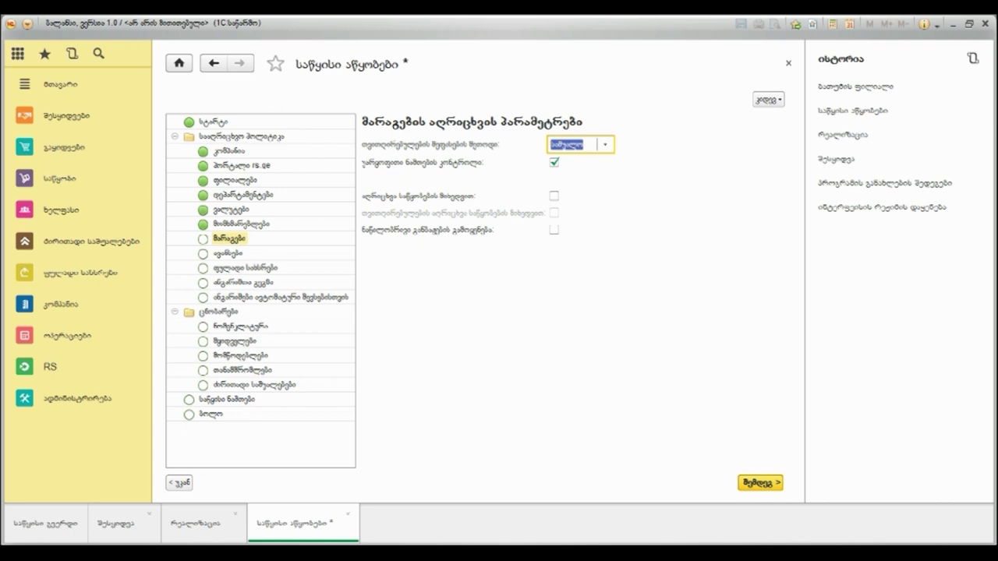
Set the inventory costing method to FIFO, and enable accounting by warehouses and partial customs clearance (ნაწილობრივი განბაჟების გამოყენება)
key("alt+Down")
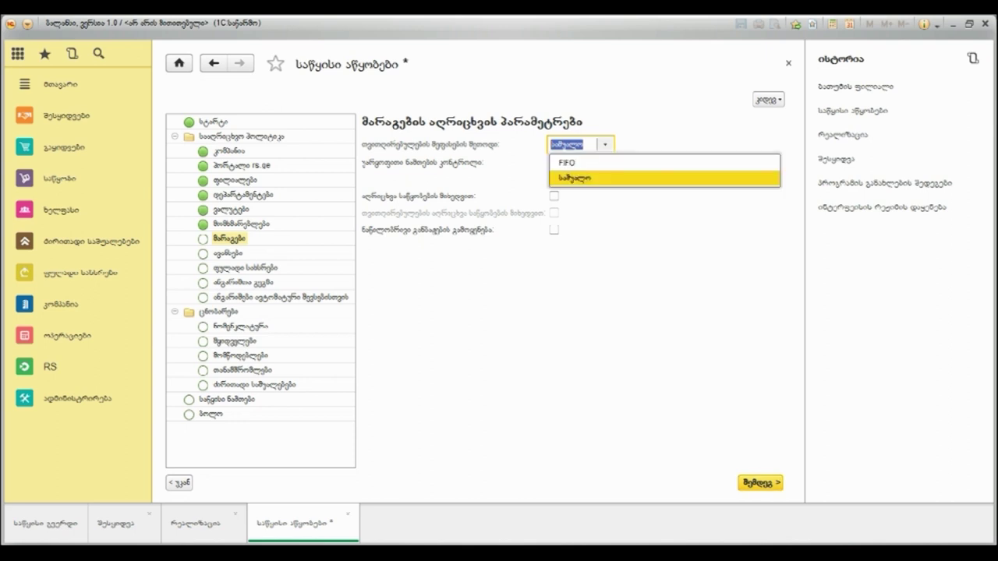
key("Up")
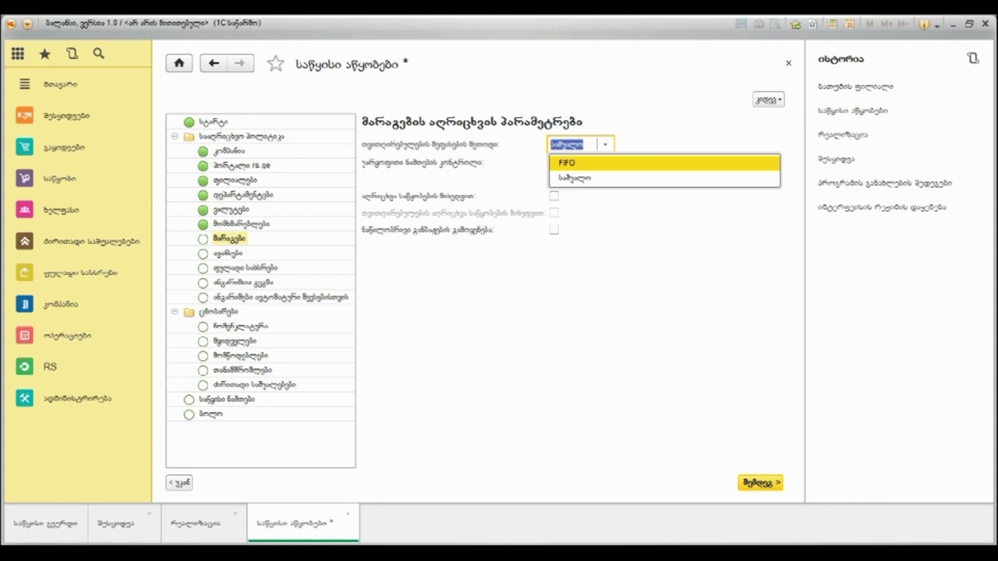
key("Return")
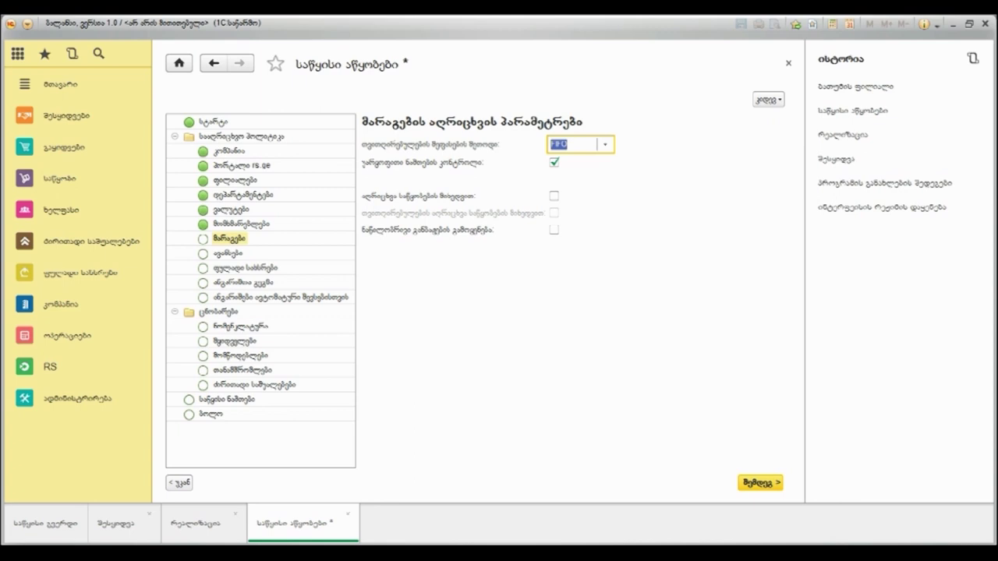
left_click(553, 195)
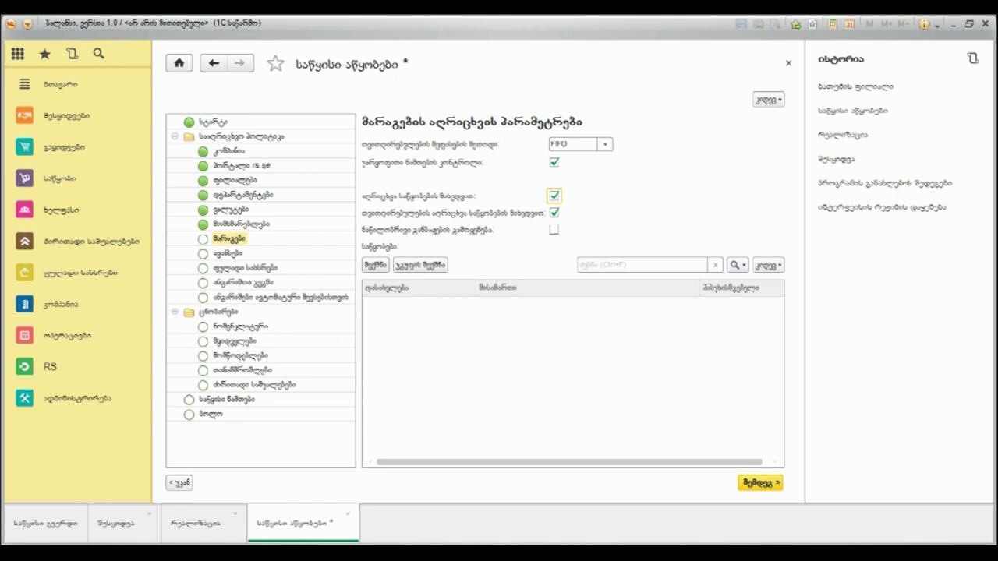
left_click(553, 230)
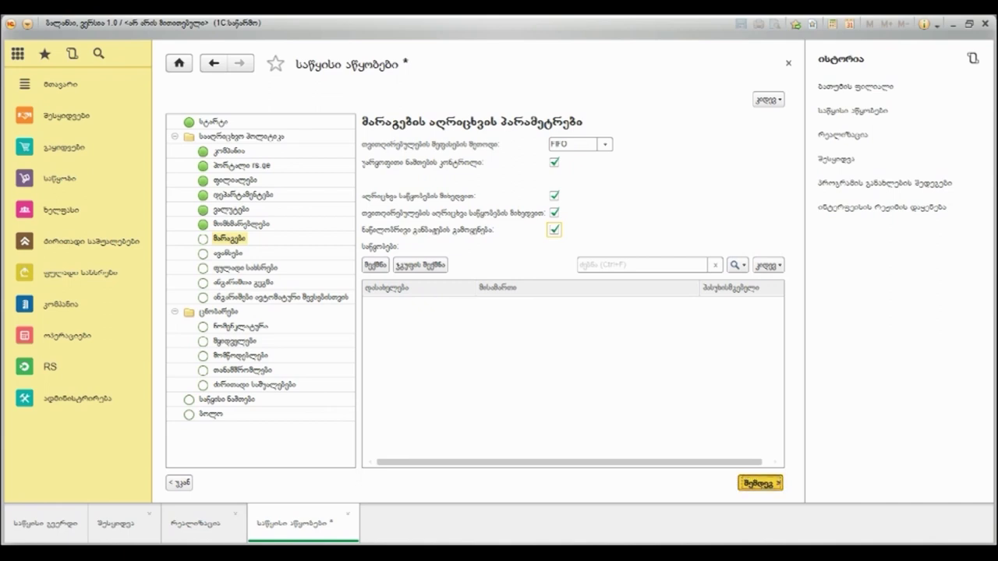
left_click(760, 483)
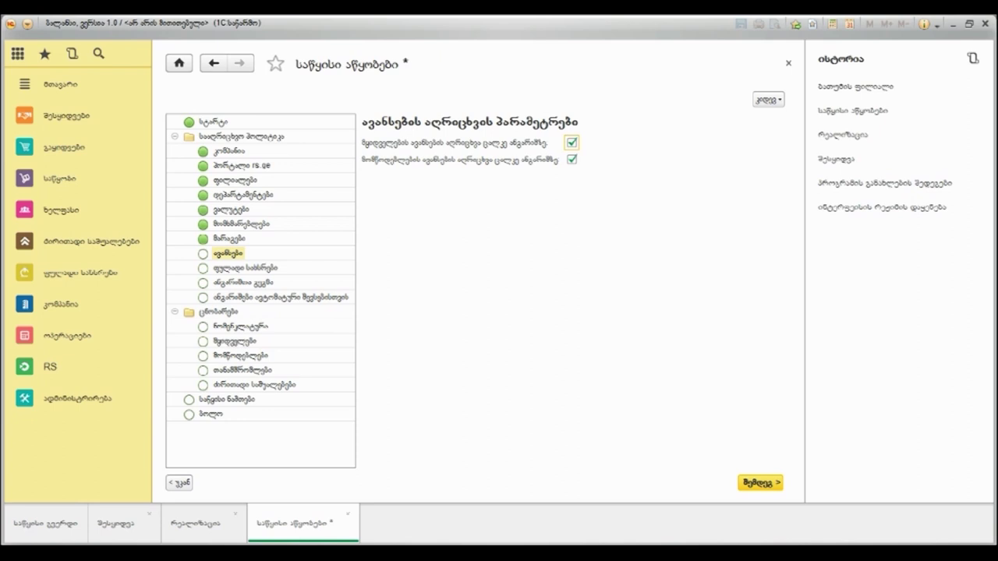
Continue through the ავანსები and ფულადი სახსრები pages to ანგარიშთა გეგმა, and close the initial settings form
key("space")
key("Tab")
key("Return")
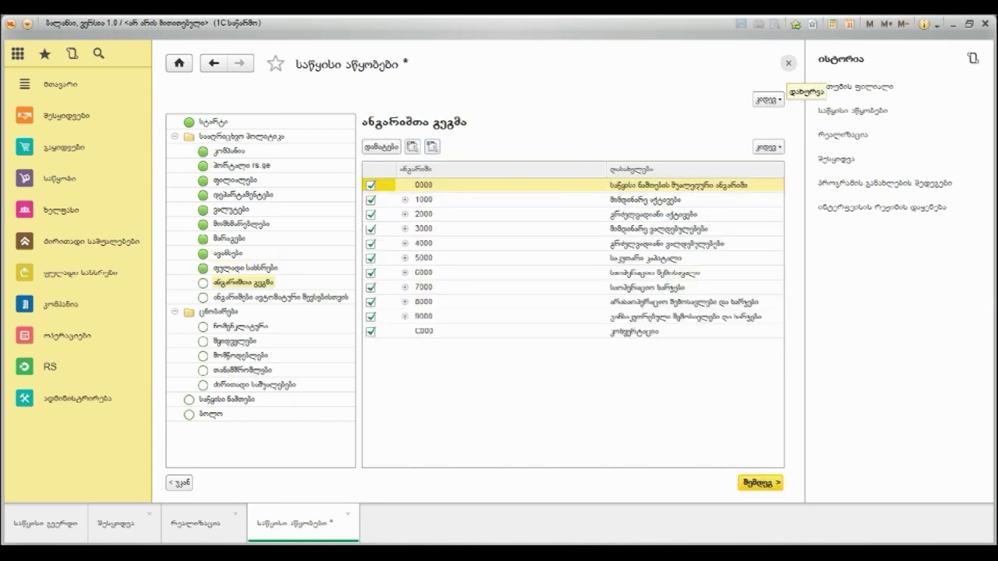
left_click(788, 62)
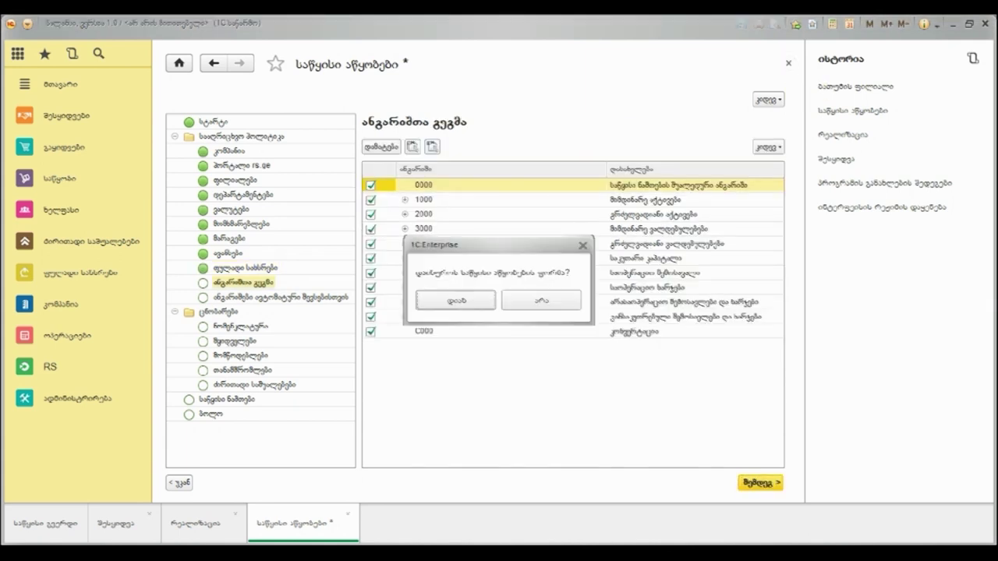
key("Return")
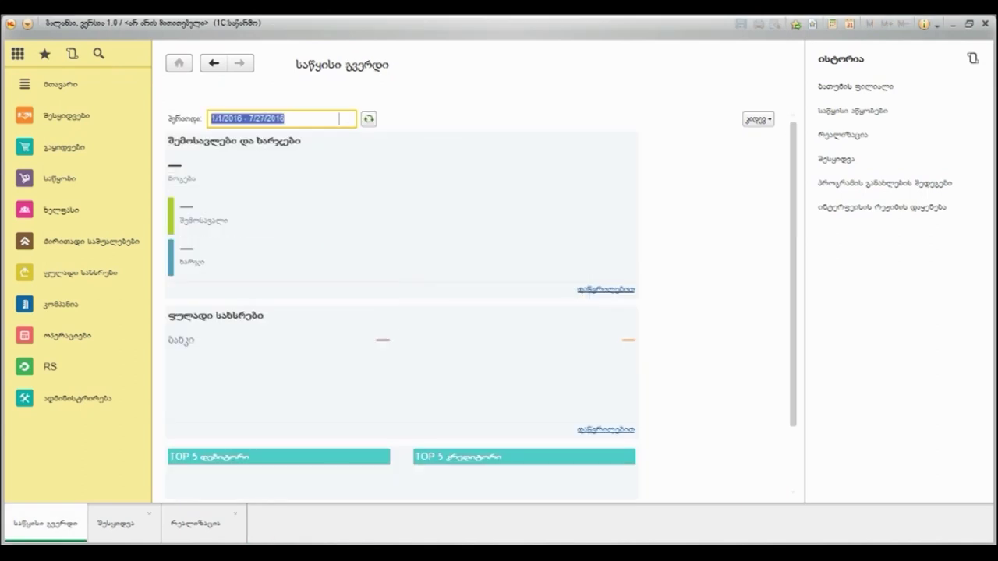
Find რუბლი in the currency classifier, add the Russian ruble (RUB) to ვალუტები, and load the current exchange rates (მიმდინარე კურსები)
left_click(80, 272)
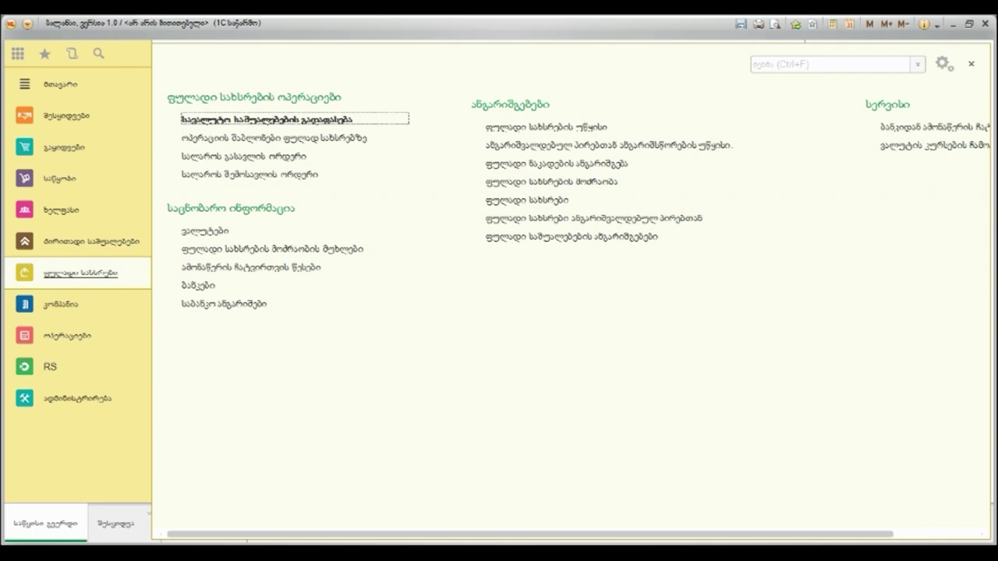
left_click(191, 231)
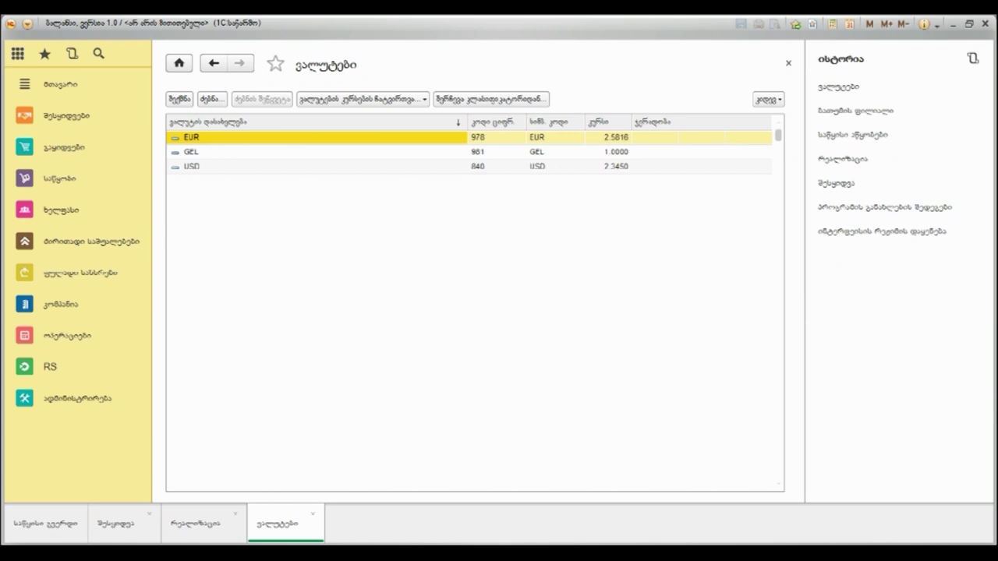
left_click(490, 99)
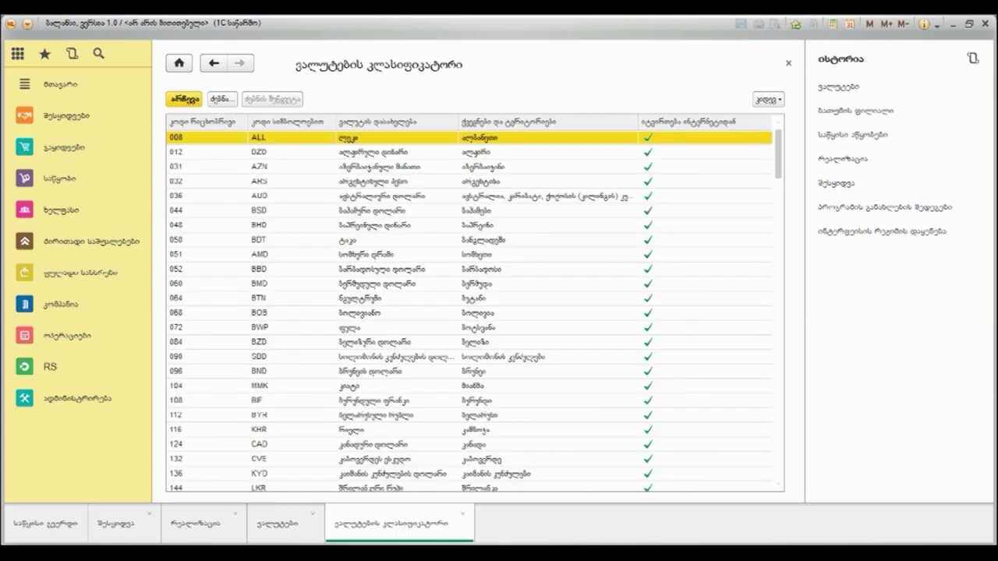
type("51")
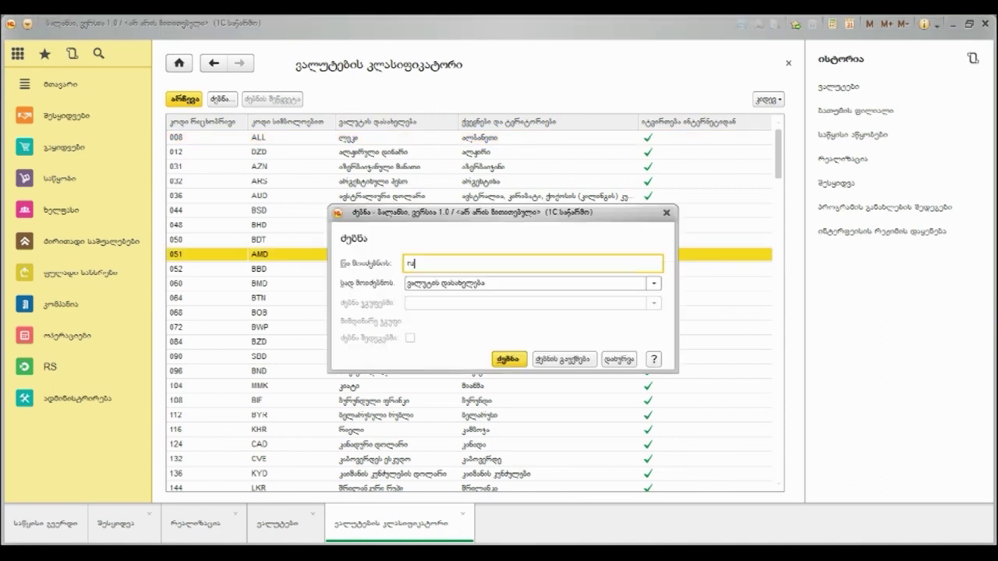
type("ბლი")
key("Return")
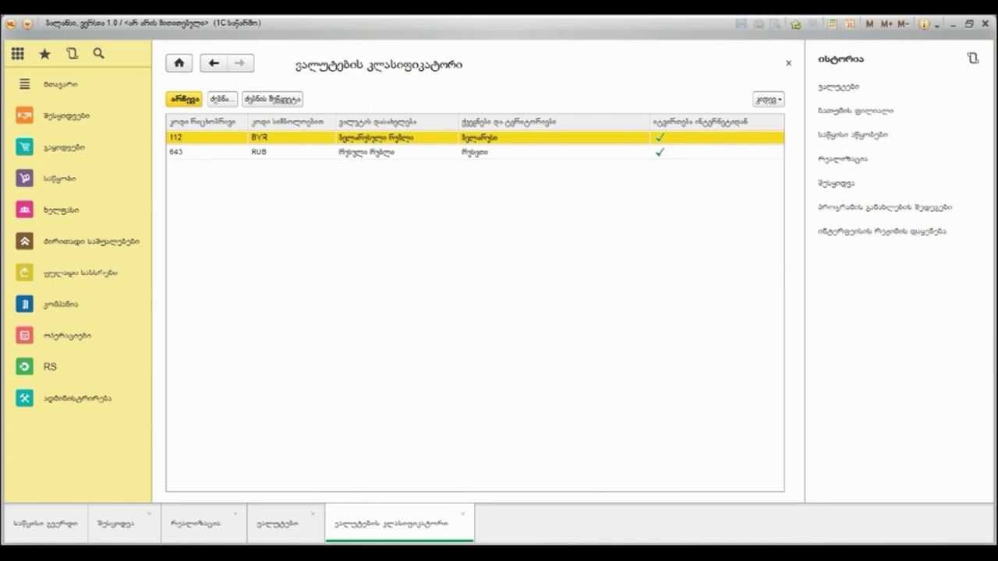
double_click(367, 152)
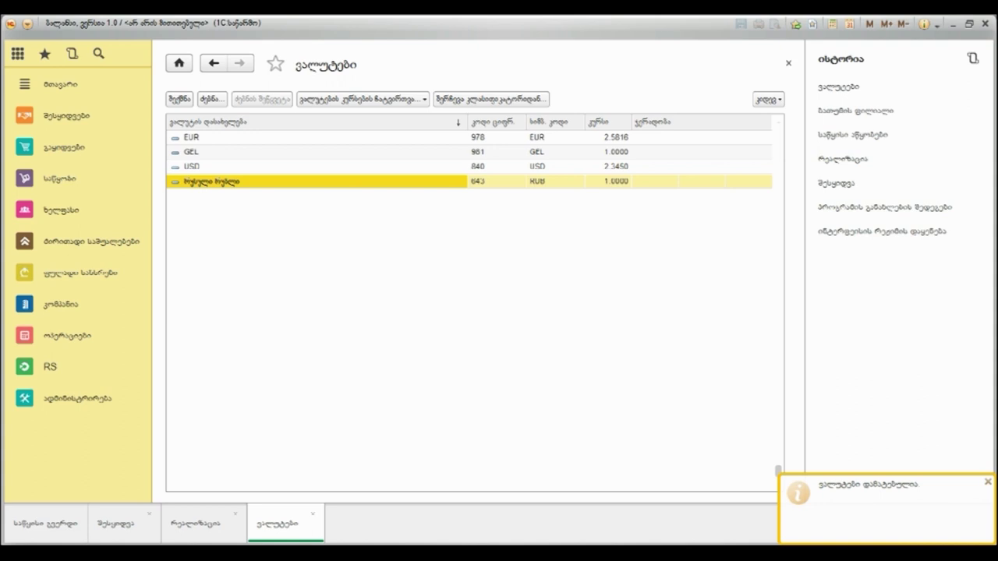
left_click(362, 99)
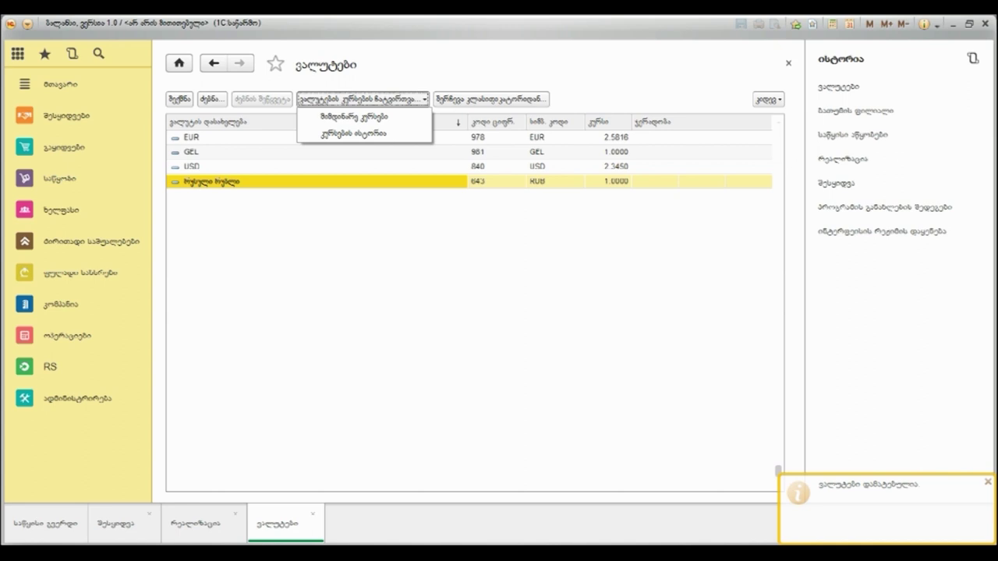
left_click(353, 116)
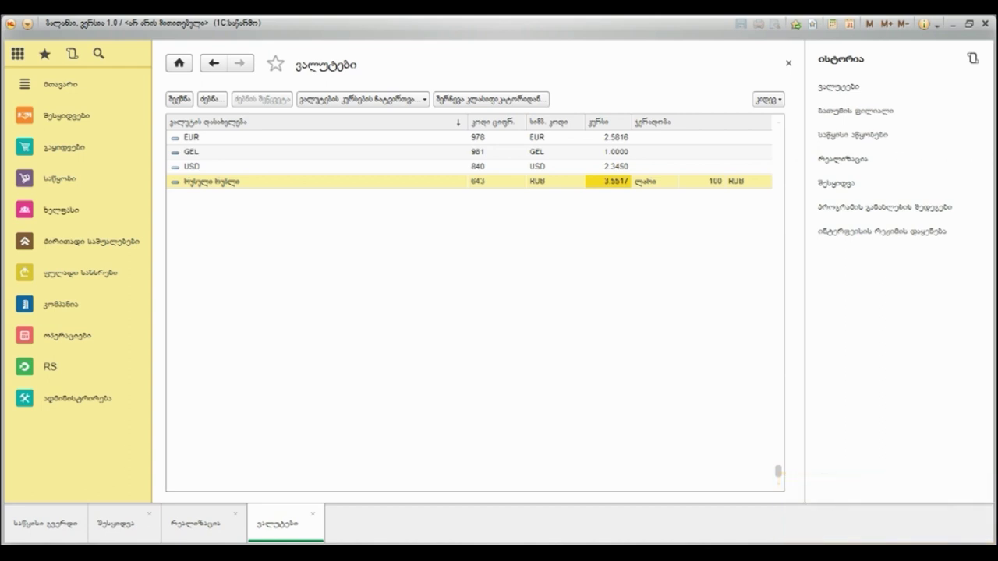
Examine the dated exchange rate records of EUR, and close the EUR card and the currency list
double_click(191, 137)
left_click(269, 89)
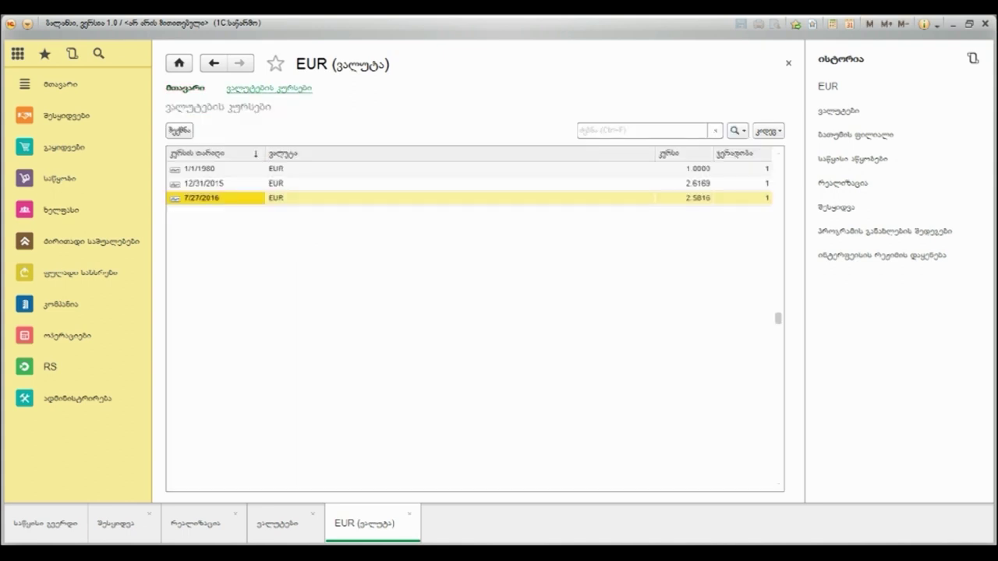
left_click(460, 183)
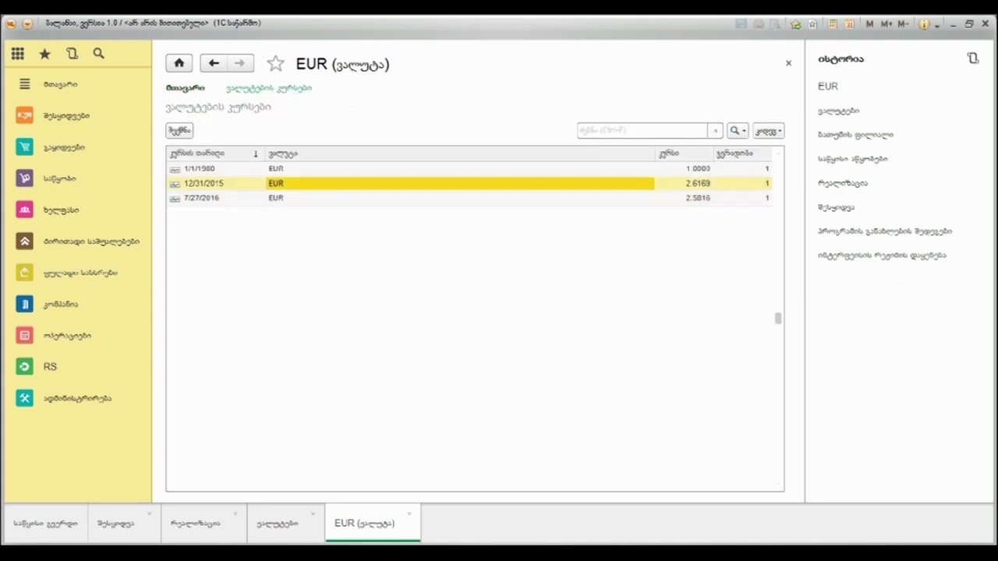
left_click(460, 198)
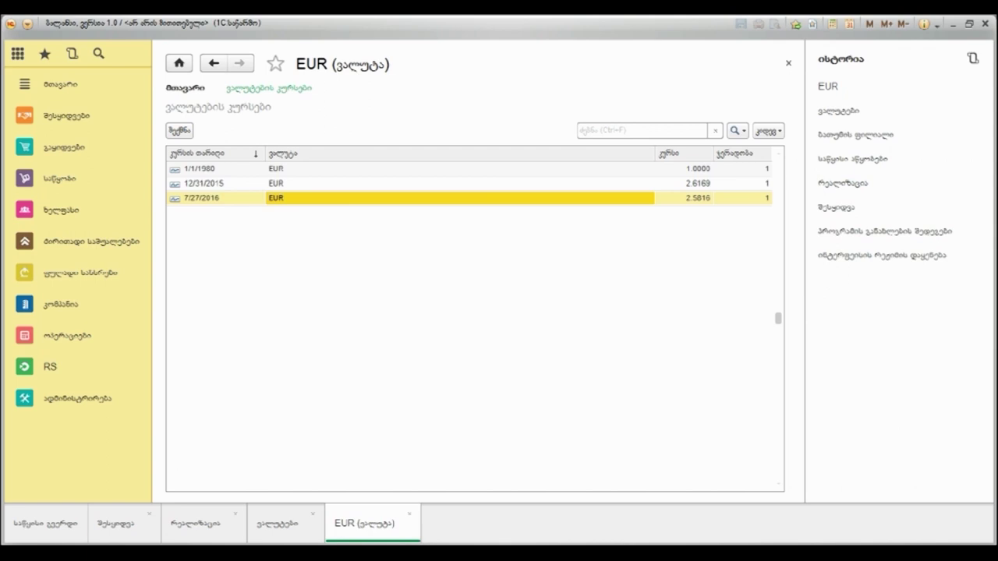
left_click(788, 62)
left_click(788, 62)
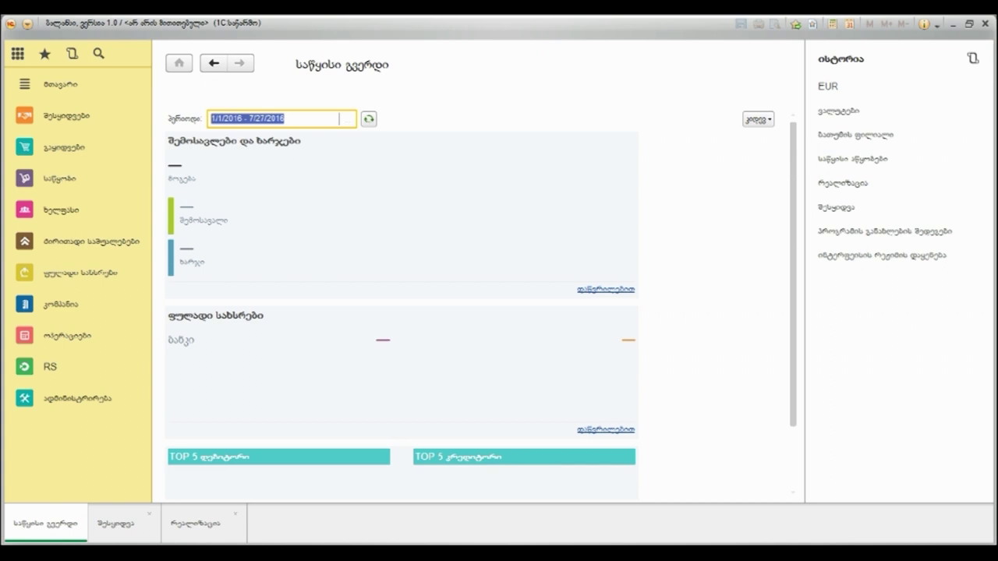
View the units of measure classifier (ზომის ერთეულების კლასიფიკატორი) in the warehouse section
left_click(61, 179)
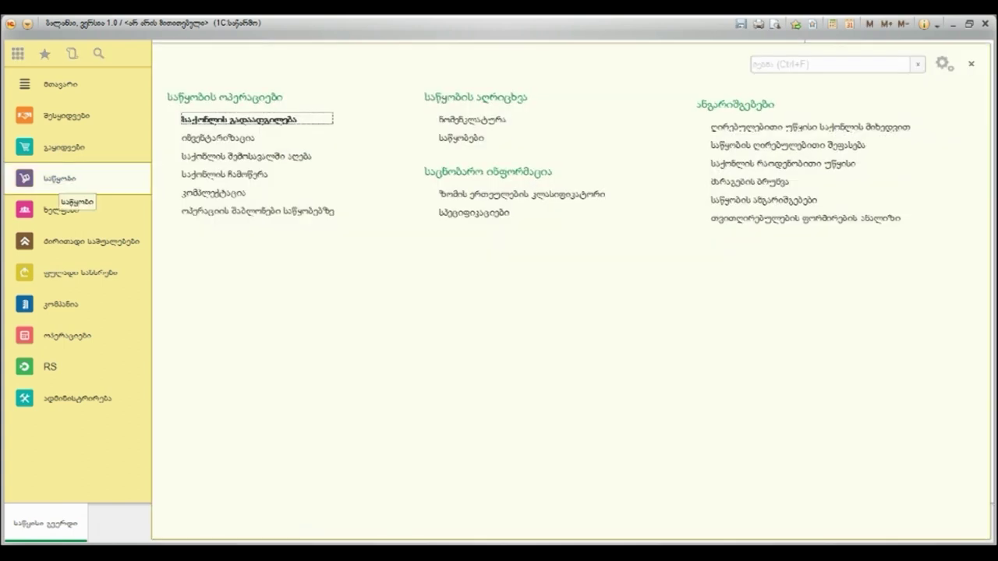
left_click(468, 195)
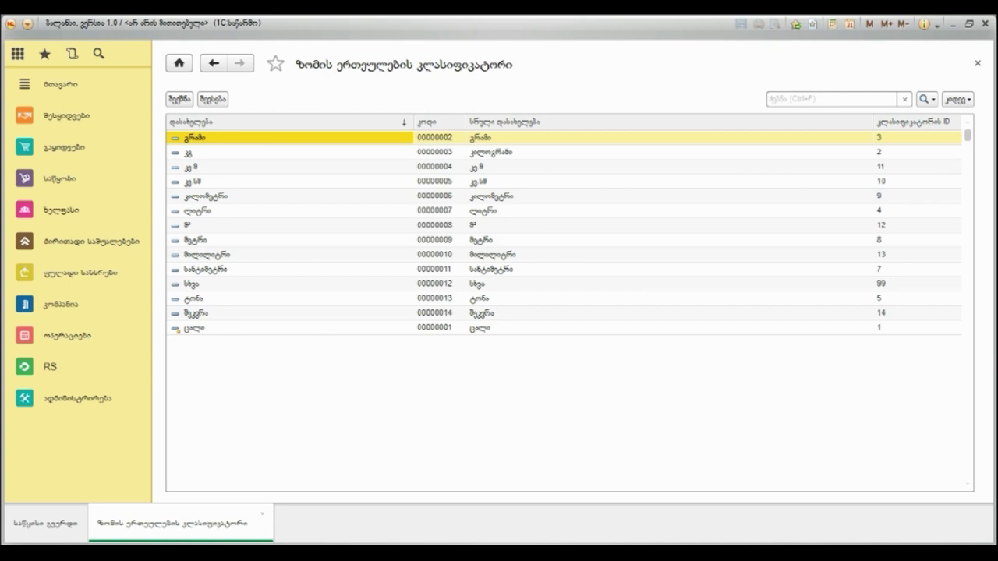
Create and save a price type named საცალო in GEL, with VAT included in the price
left_click(62, 148)
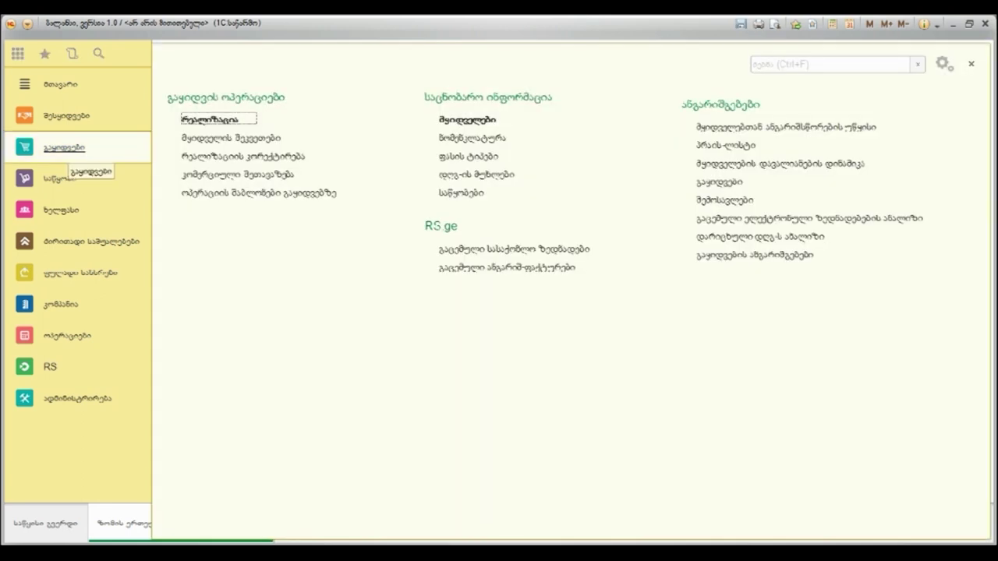
left_click(468, 156)
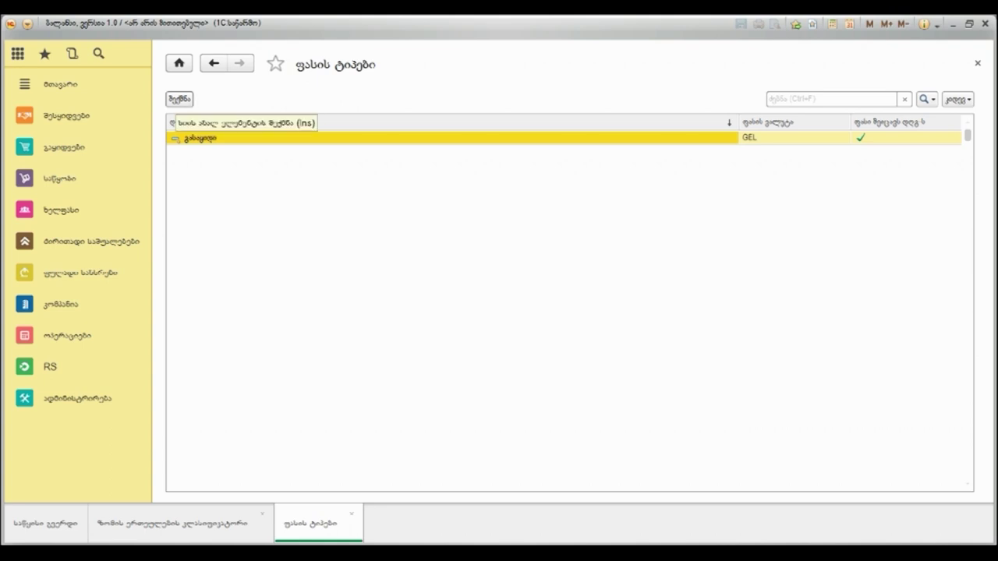
left_click(179, 99)
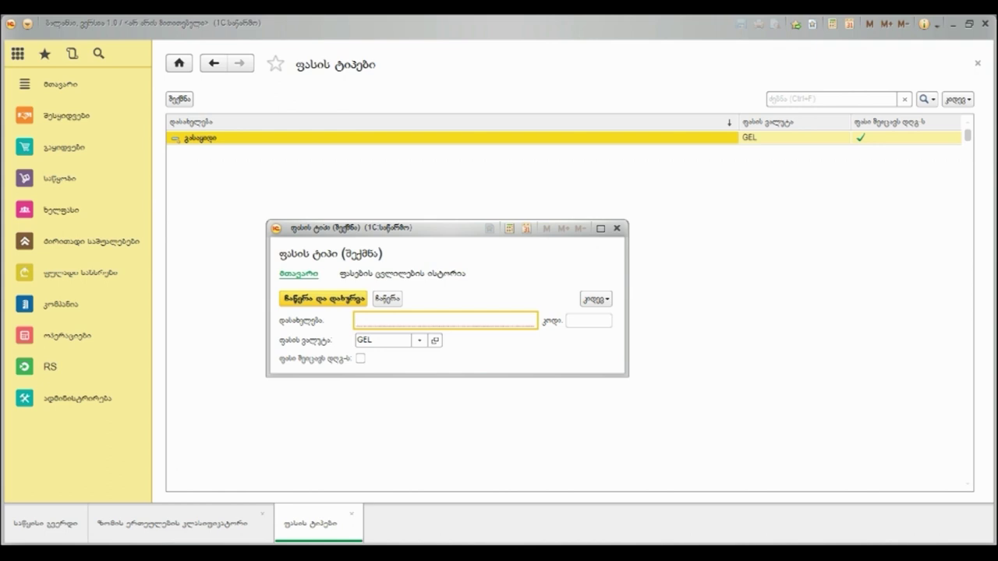
type("საცალო")
key("Tab")
key("alt+Down")
key("Escape")
key("Tab")
key("space")
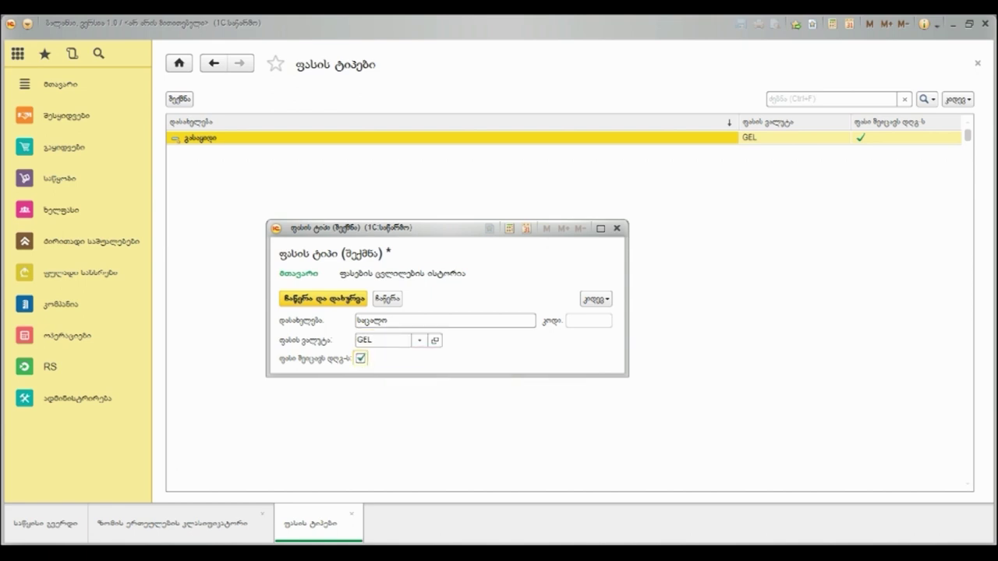
key("ctrl+Return")
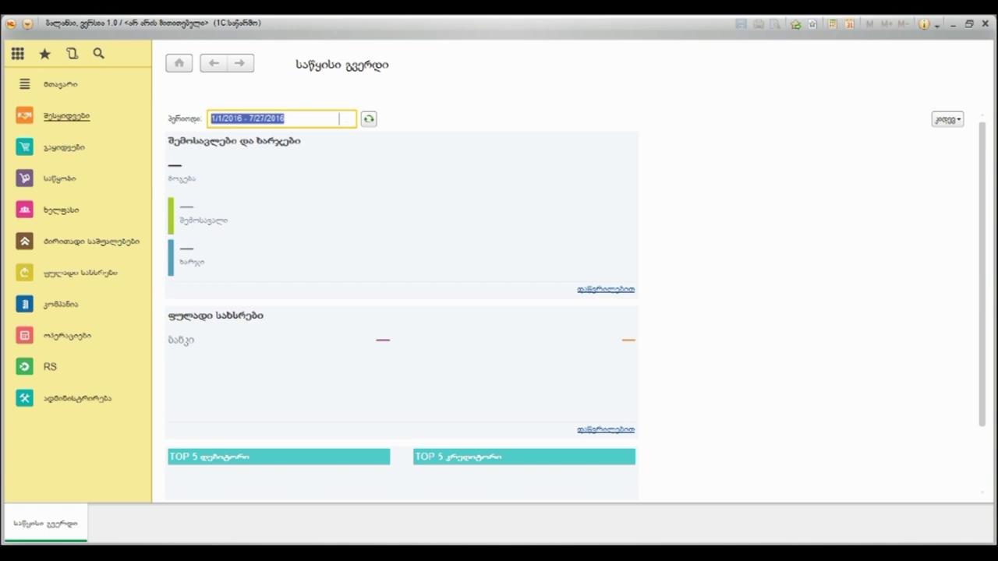
Create and save a group named სასმელები in the ნომენკლატურა list of the purchases section
left_click(67, 116)
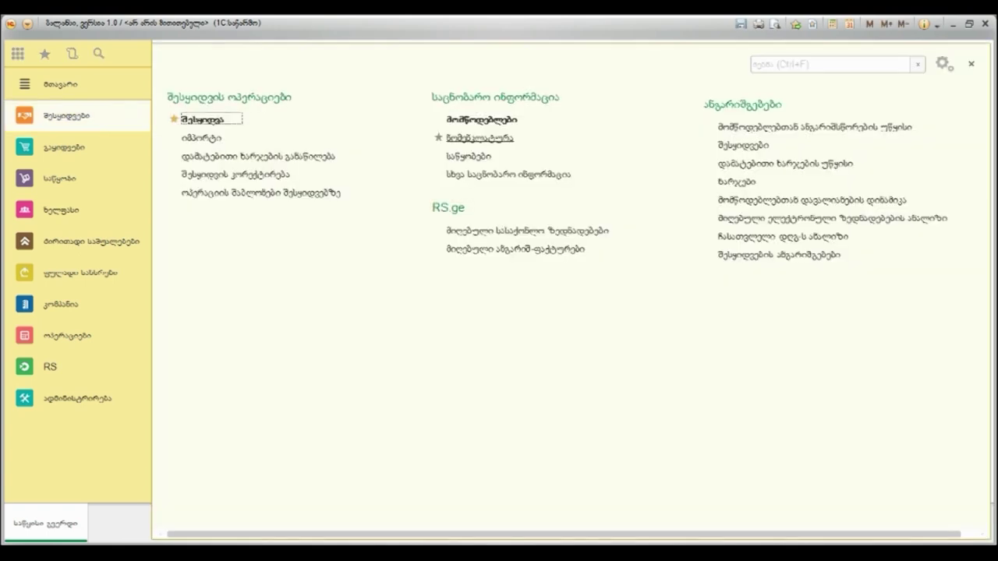
left_click(479, 137)
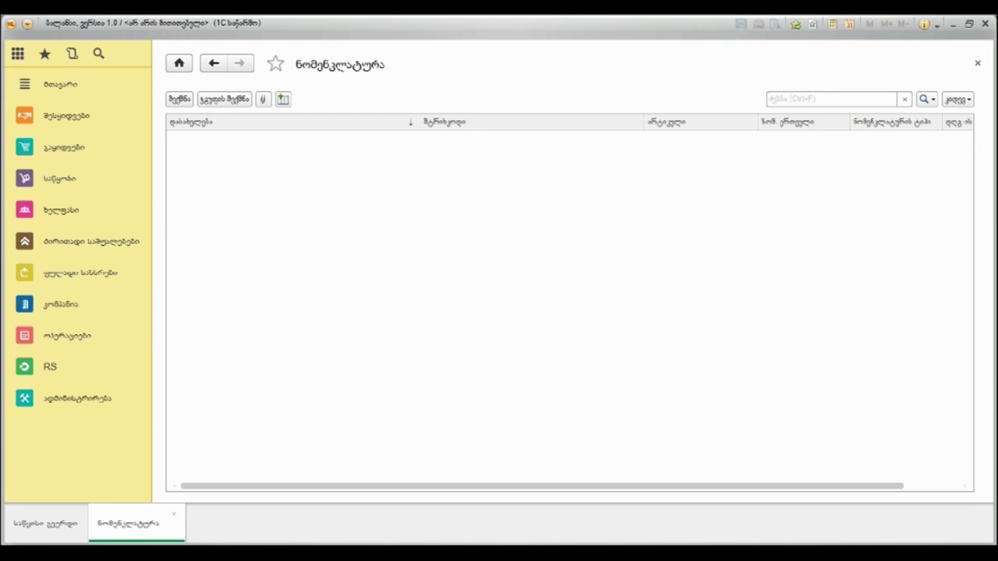
key("ctrl+F9")
type("სას")
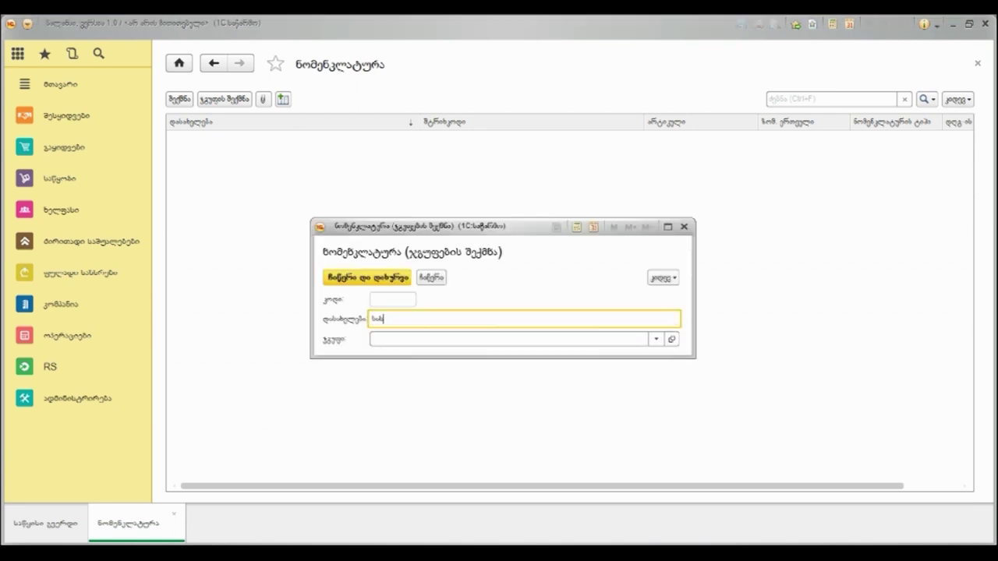
type("მელები")
key("ctrl+Return")
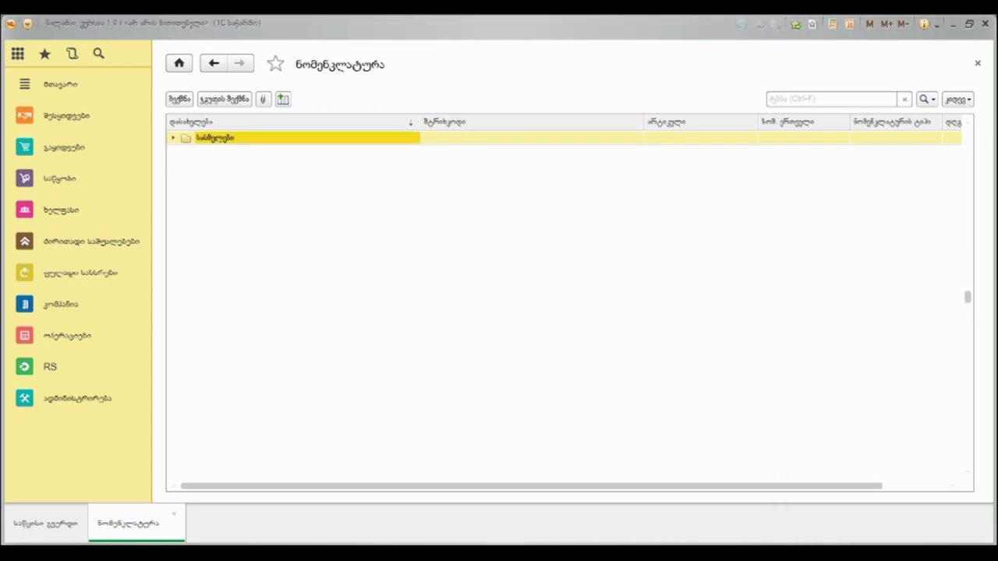
Start a new item in the სასმელები group and set its VAT rate to 18%
key("Insert")
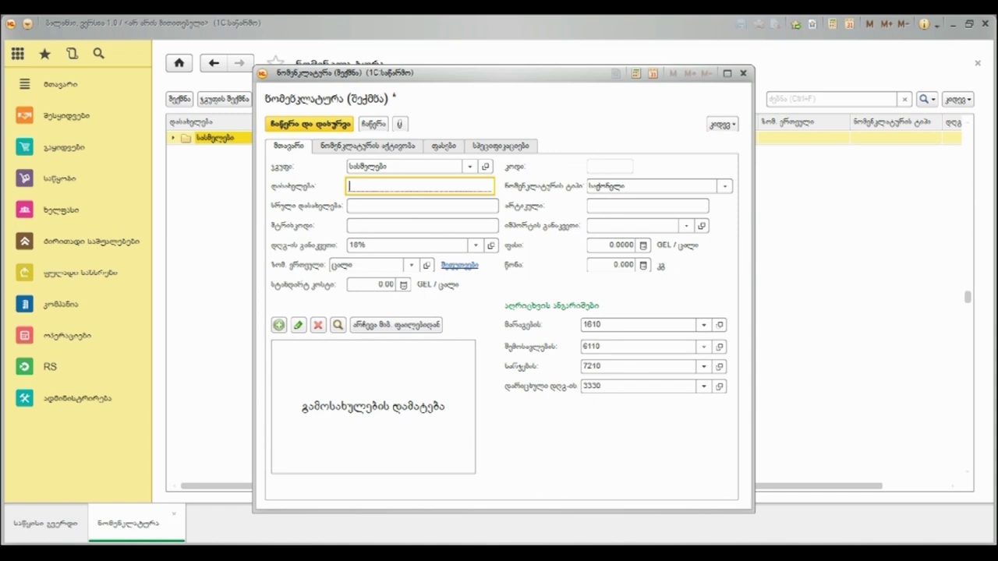
left_click(414, 244)
type("0")
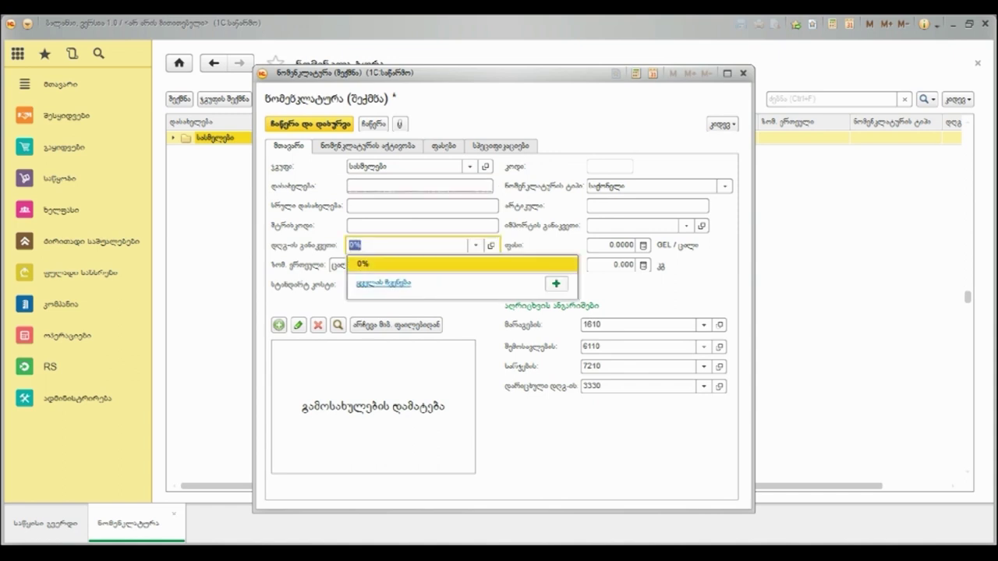
key("F4")
key("Down")
key("Return")
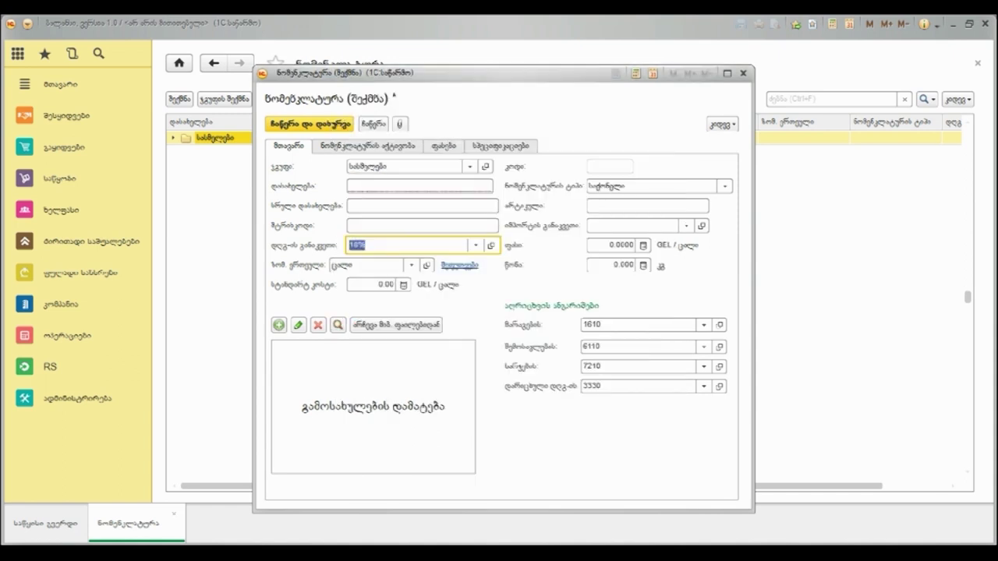
Enter ატმის წვენი as the new item's name and carry it over to the full name, keeping the group სასმელები
left_click(420, 186)
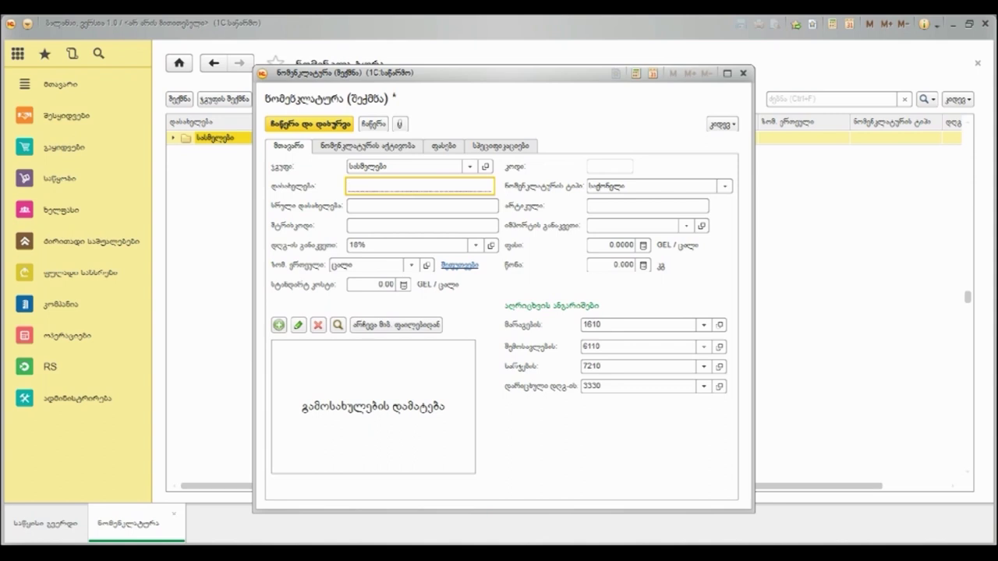
left_click(469, 166)
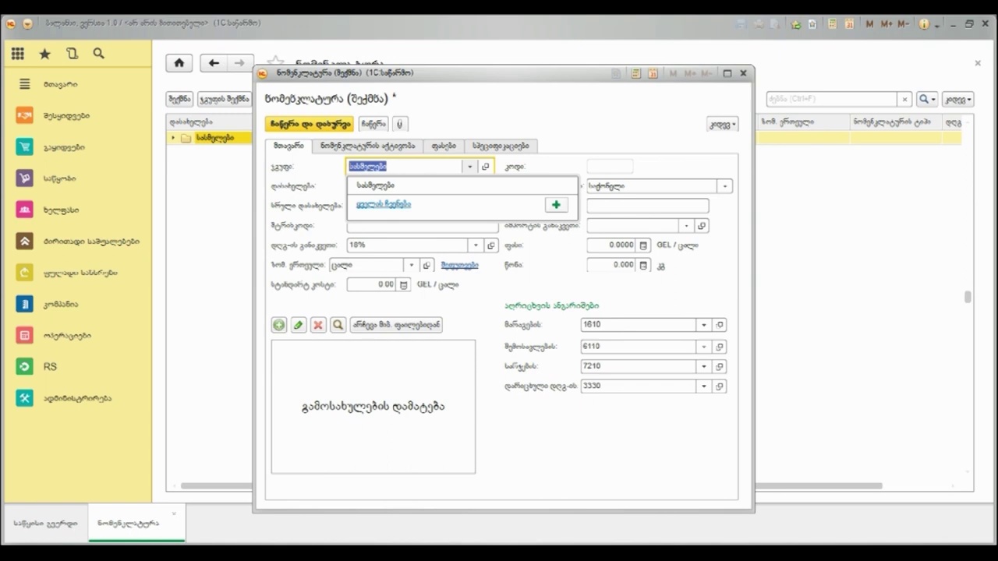
key("Escape")
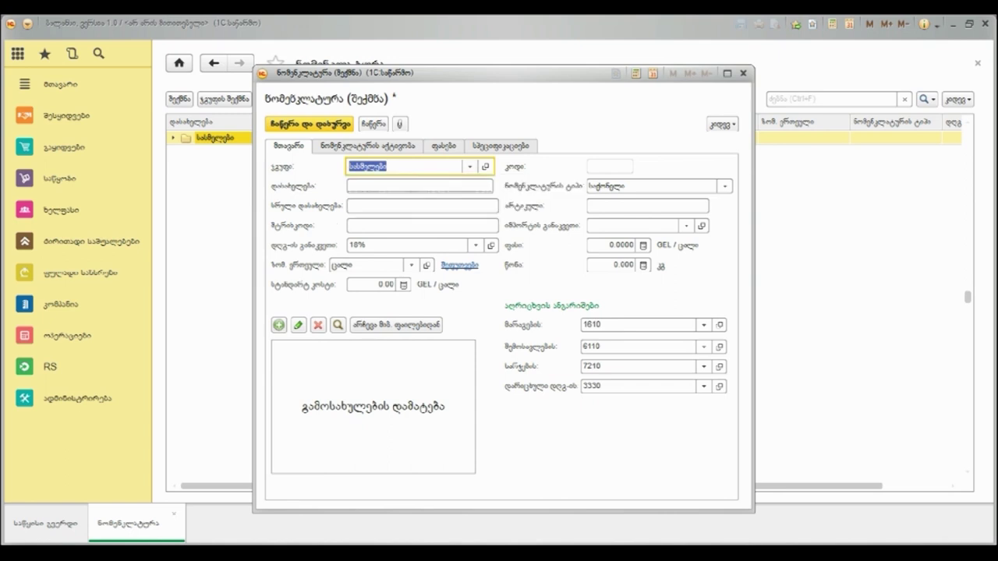
left_click(419, 185)
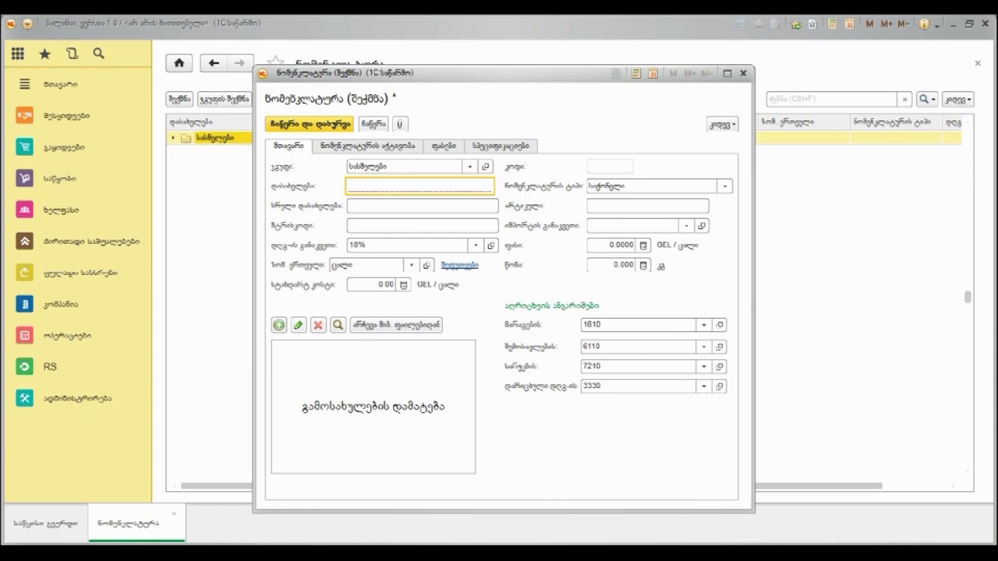
type("ძტმის წვენი")
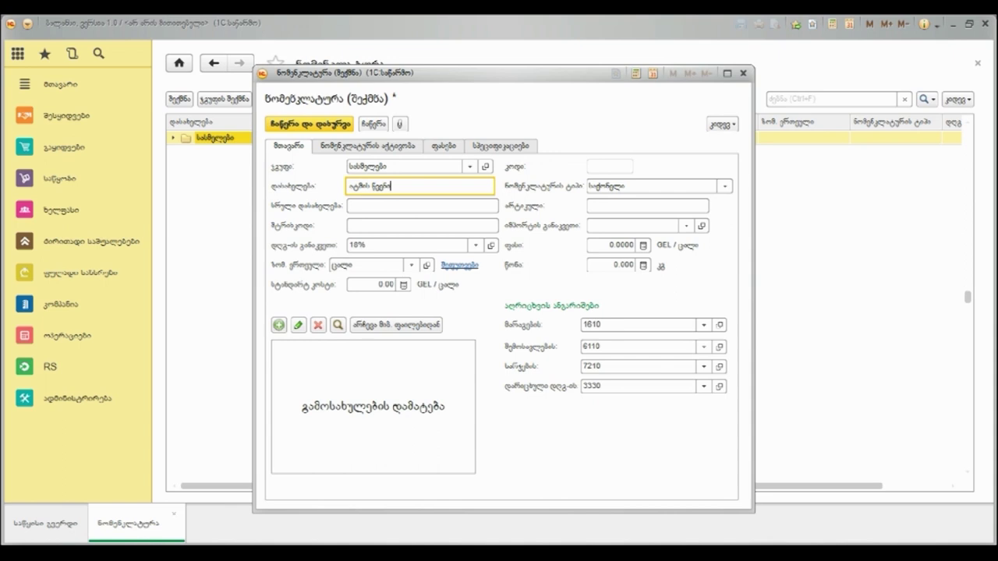
key("Tab")
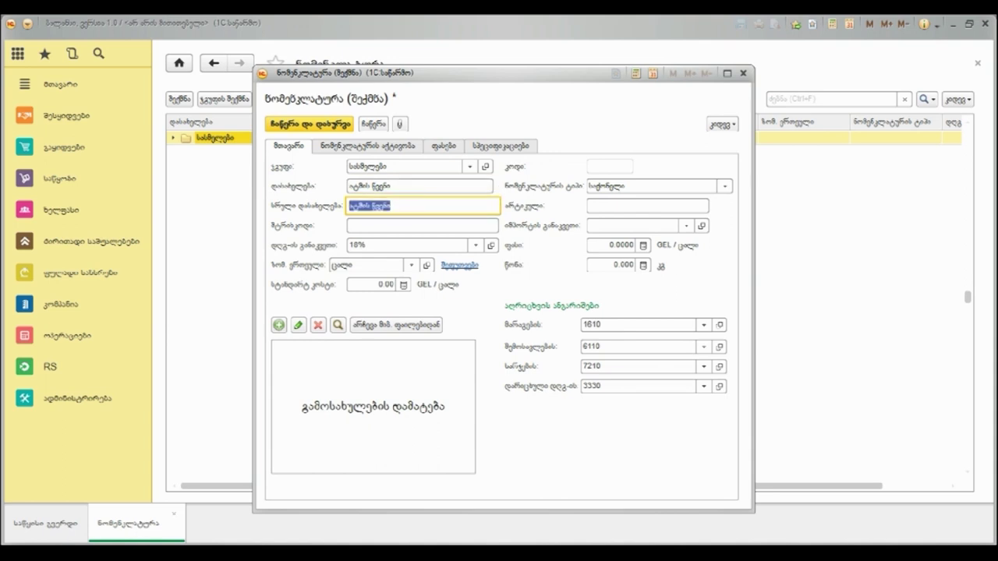
Choose 18% as the item's VAT rate from the full list of VAT rates
left_click(421, 225)
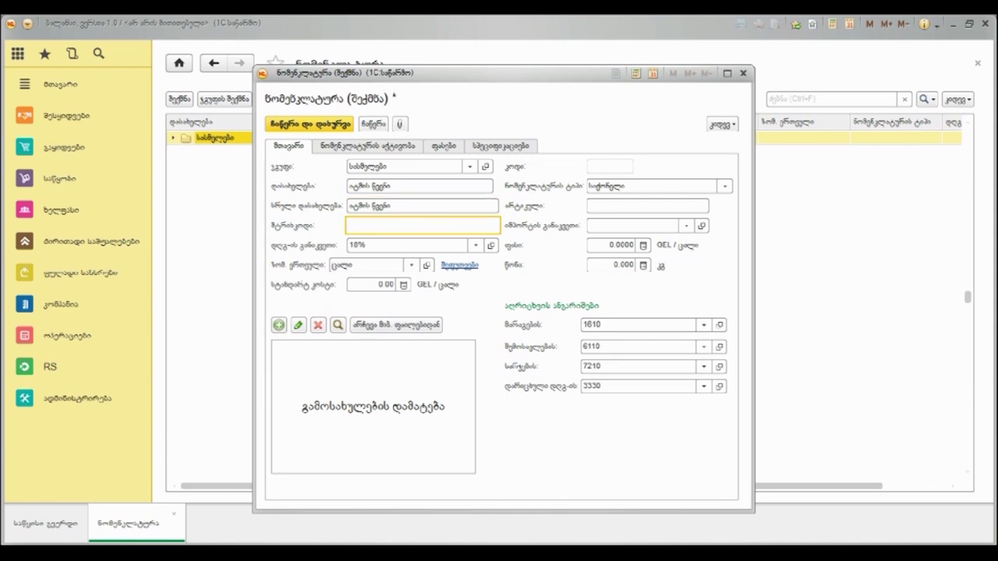
left_click(474, 245)
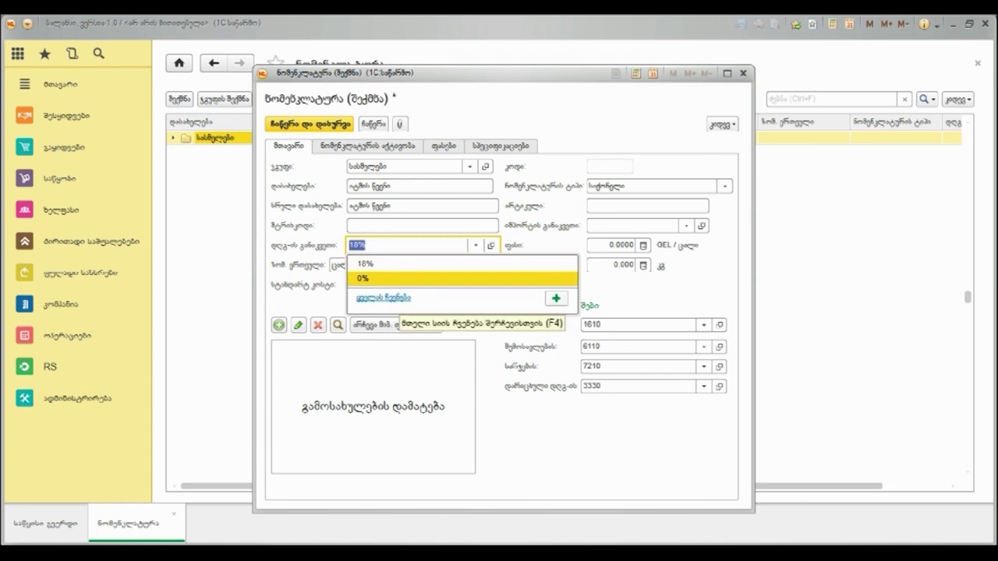
left_click(384, 297)
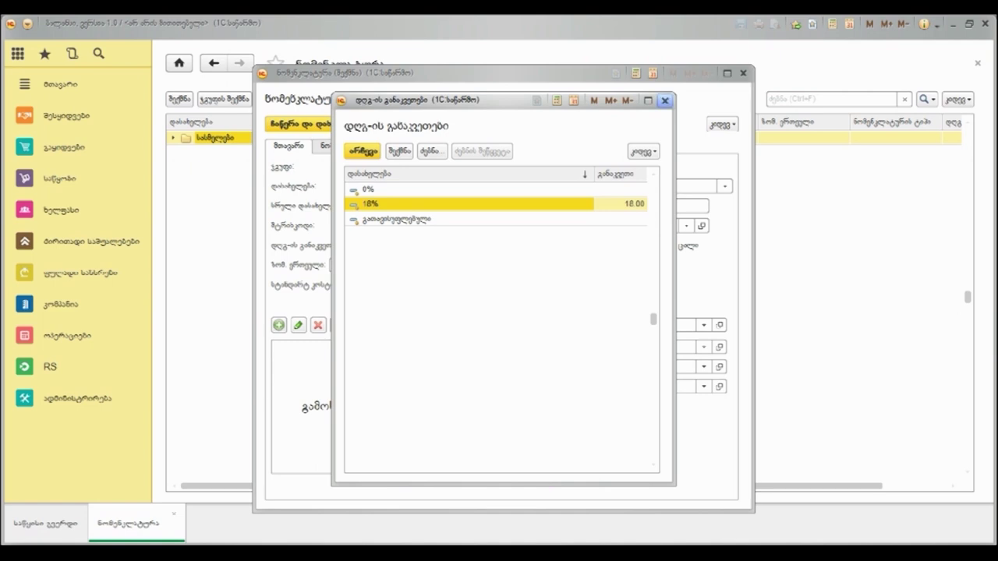
key("Return")
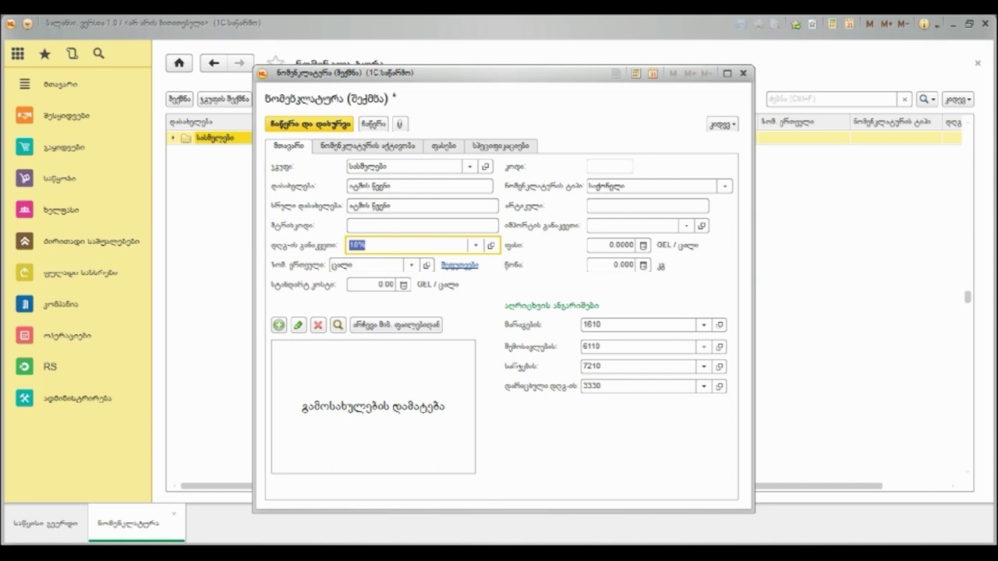
Look through the unit-of-measure classifier for the item and close it without choosing another unit
left_click(410, 266)
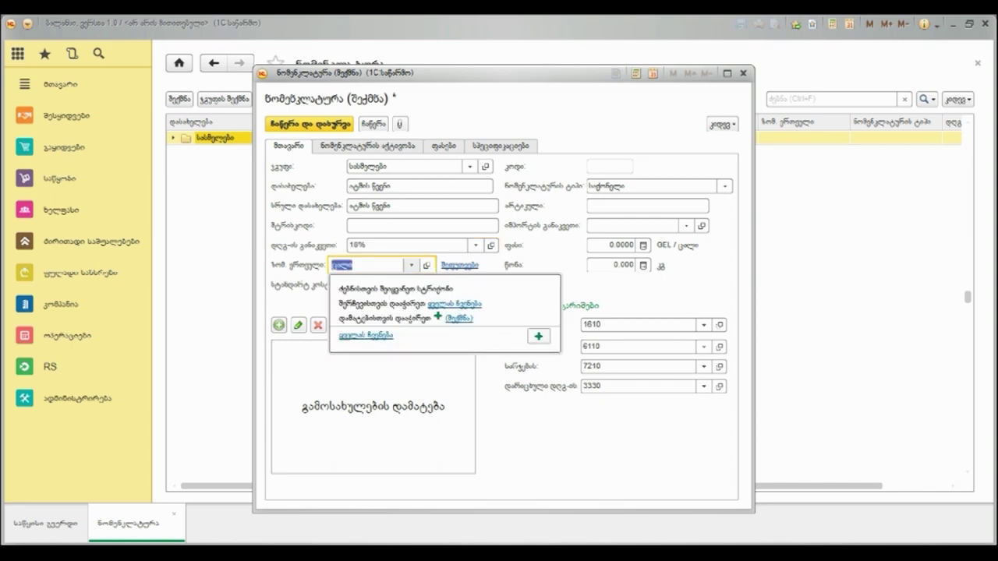
key("F4")
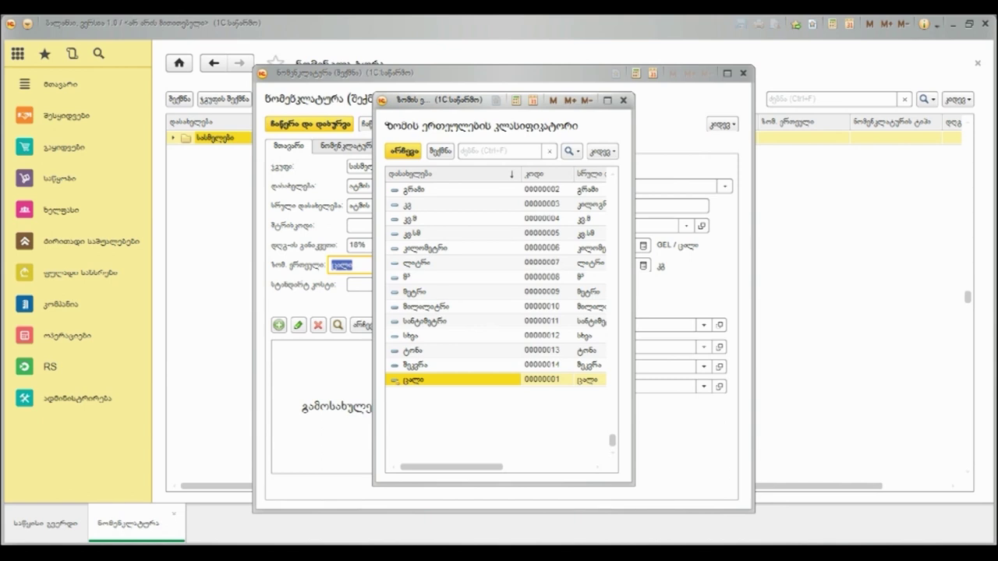
left_click(622, 99)
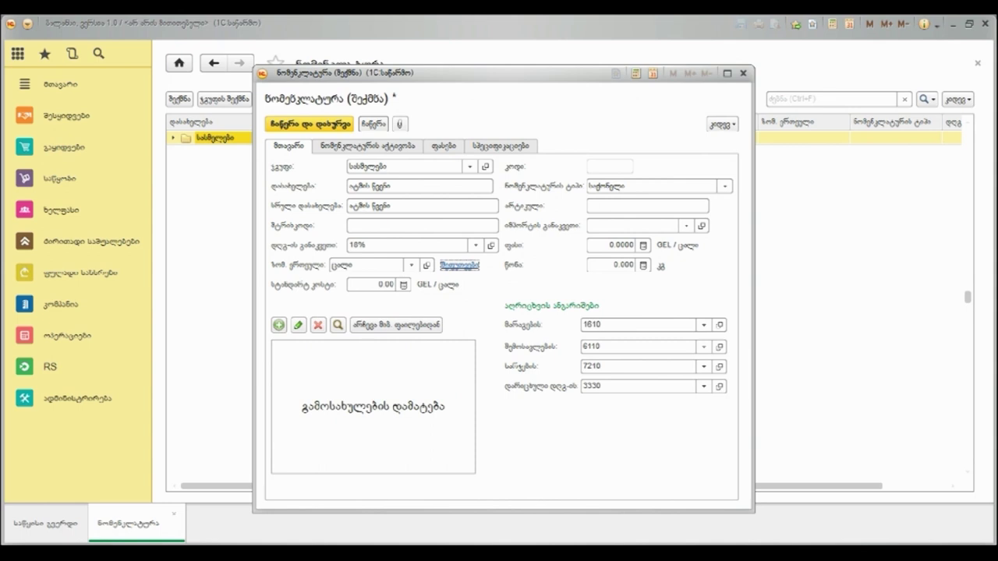
Save the item and create a packaging unit named ყუთი for it with a coefficient of 3
left_click(373, 124)
left_click(459, 265)
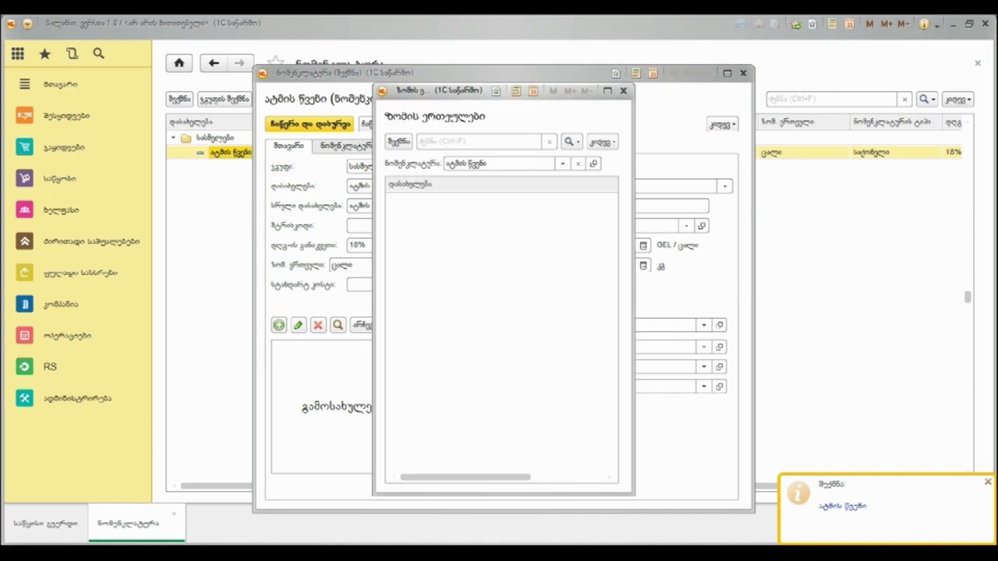
left_click(398, 142)
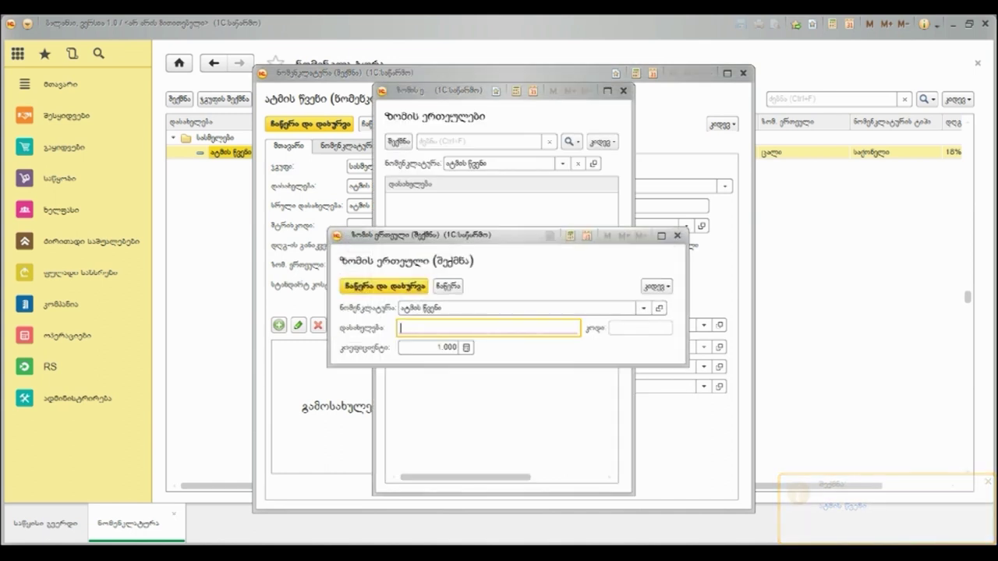
type("ქილა")
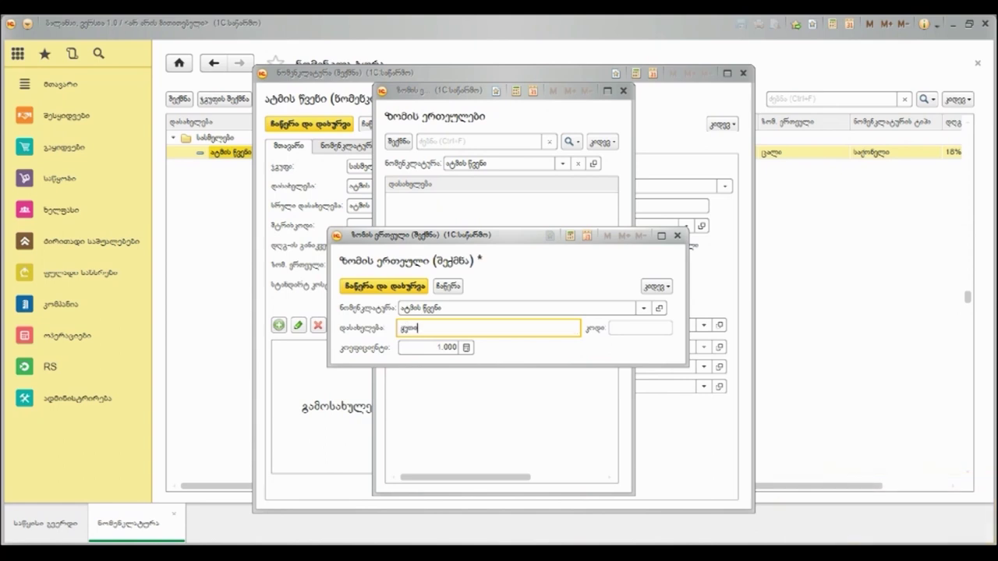
key("Tab")
type("3")
key("ctrl+Return")
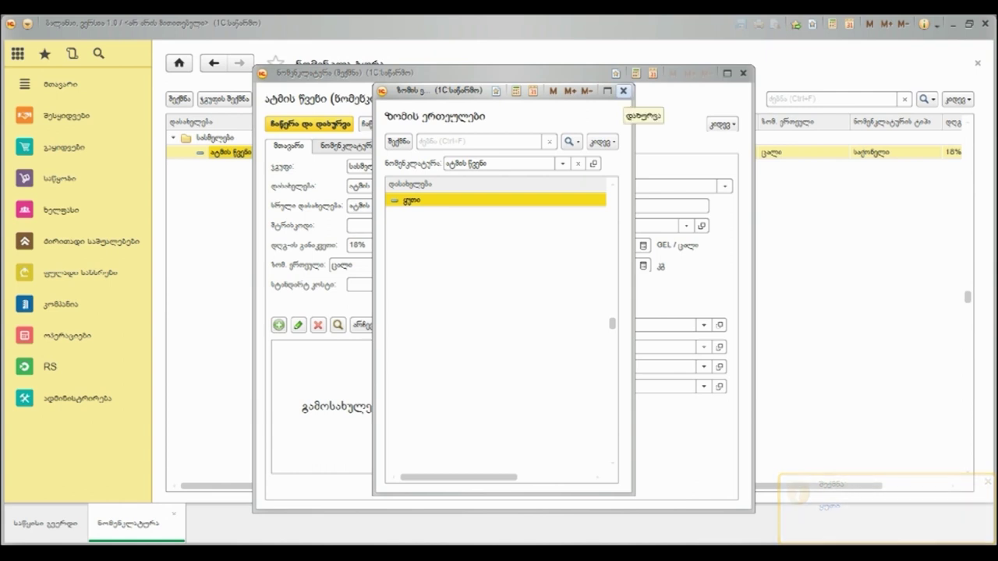
left_click(623, 90)
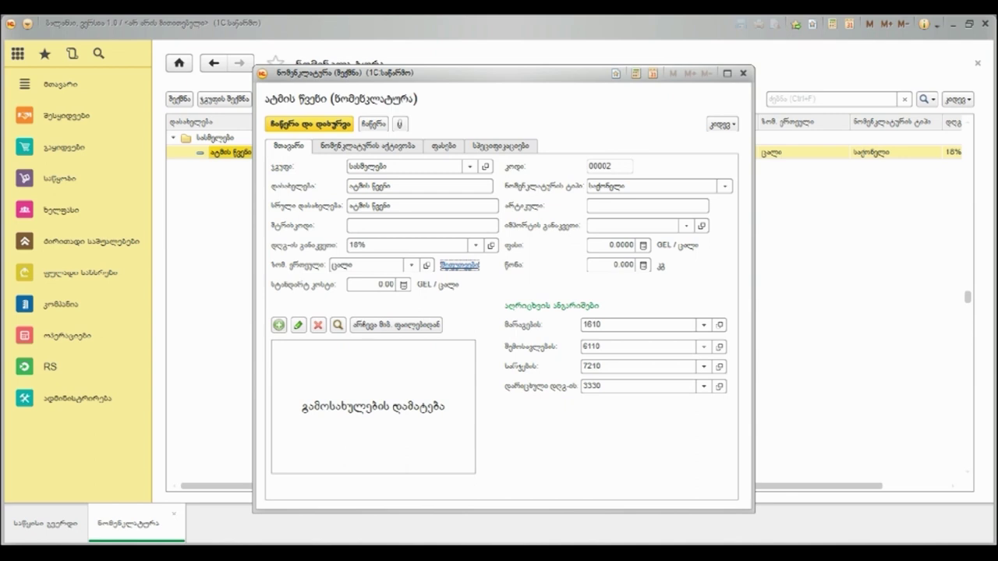
Check the coefficient of the item's ყუთი packaging unit, and set the item's standard cost to 2.00 GEL
left_click(459, 265)
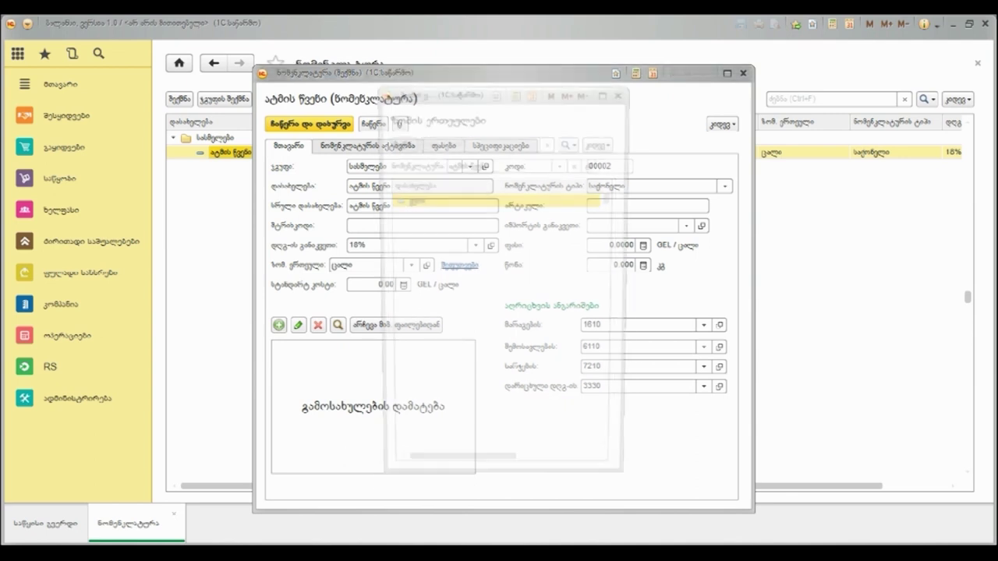
key("Return")
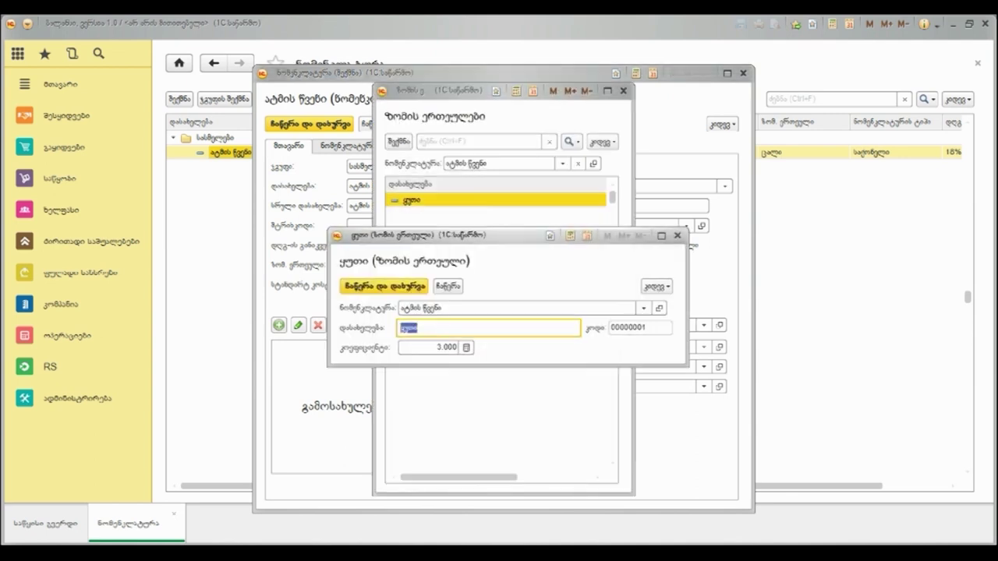
left_click(429, 347)
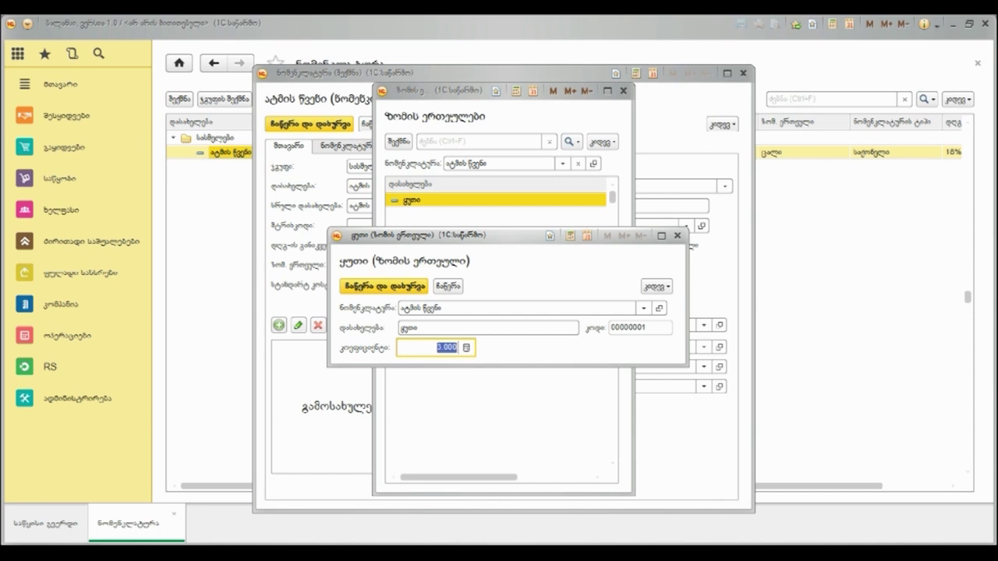
left_click(676, 234)
left_click(623, 90)
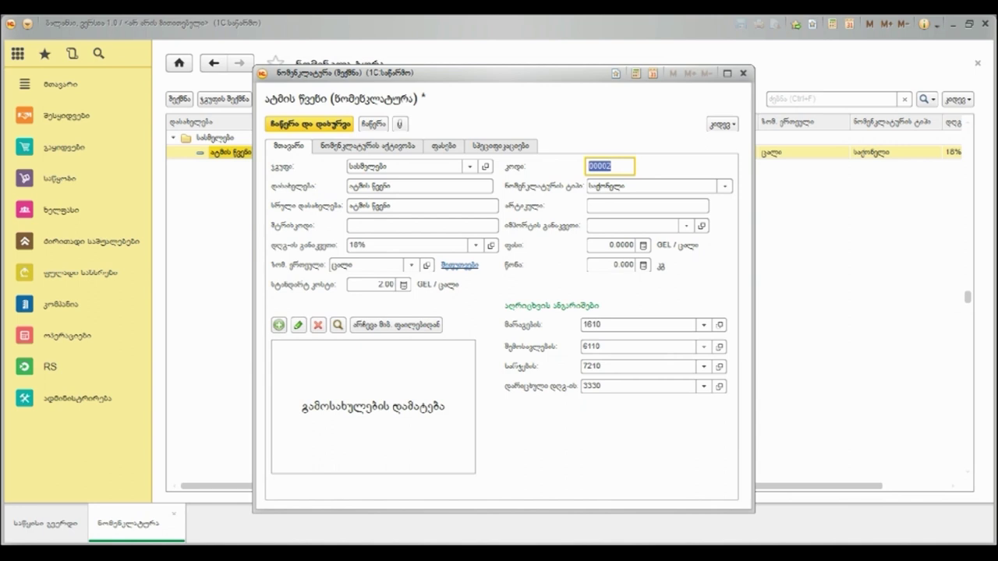
Keep the item's nomenclature type as საქონელი and enter 102 as its article
left_click(724, 187)
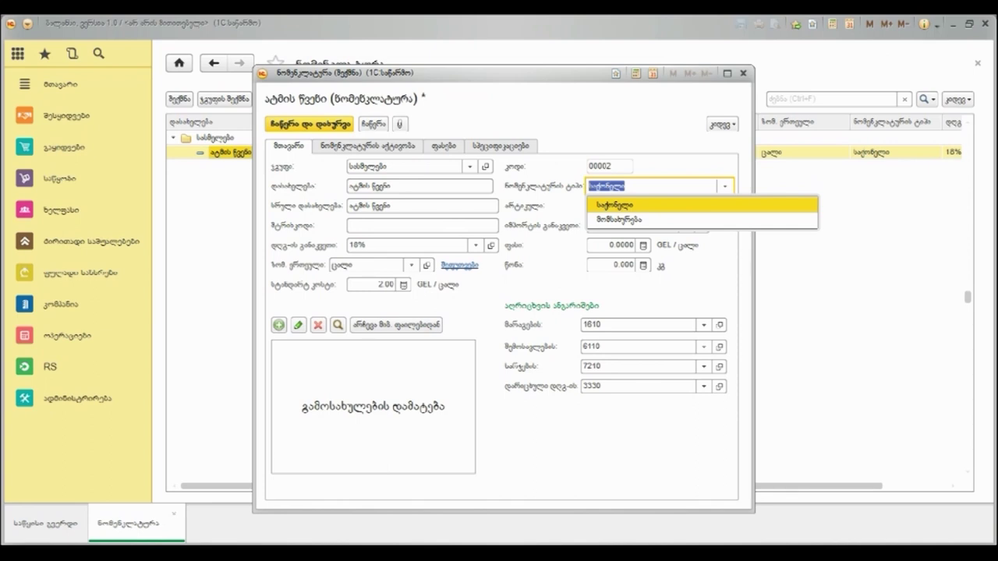
key("Down")
key("Escape")
key("Tab")
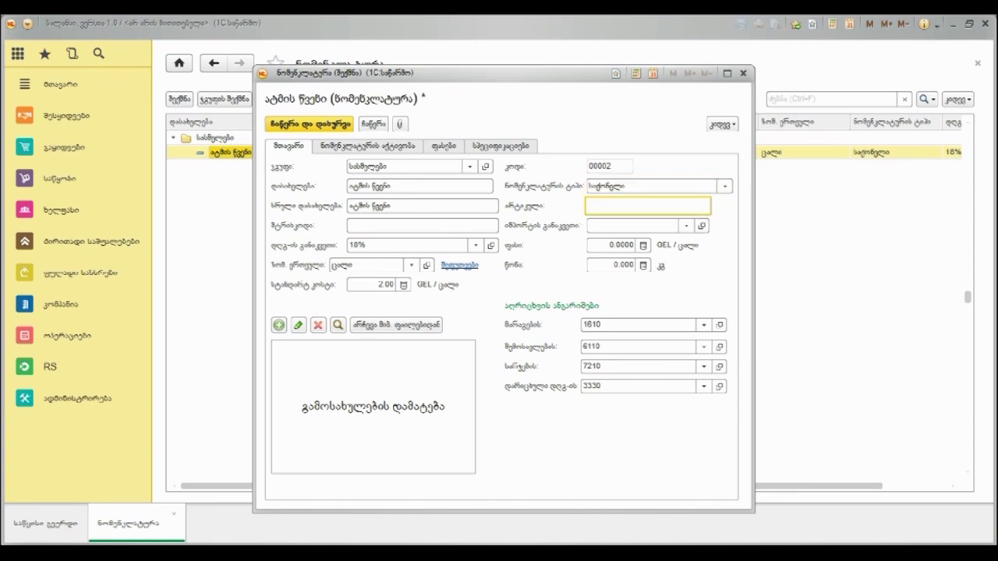
type("102")
Set the item's import rate to 12% and its price to 3.0000 GEL, and save the item
left_click(686, 225)
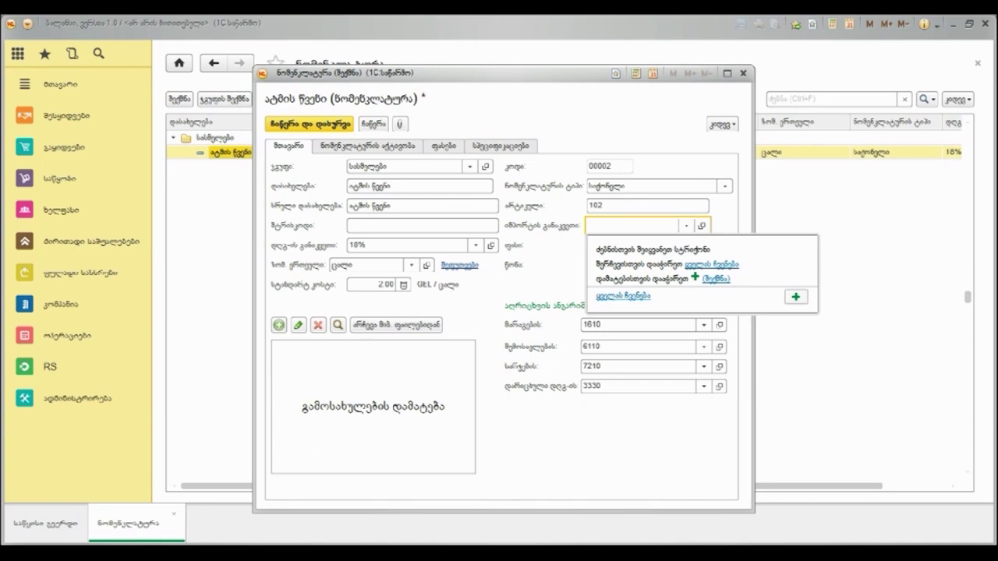
left_click(622, 295)
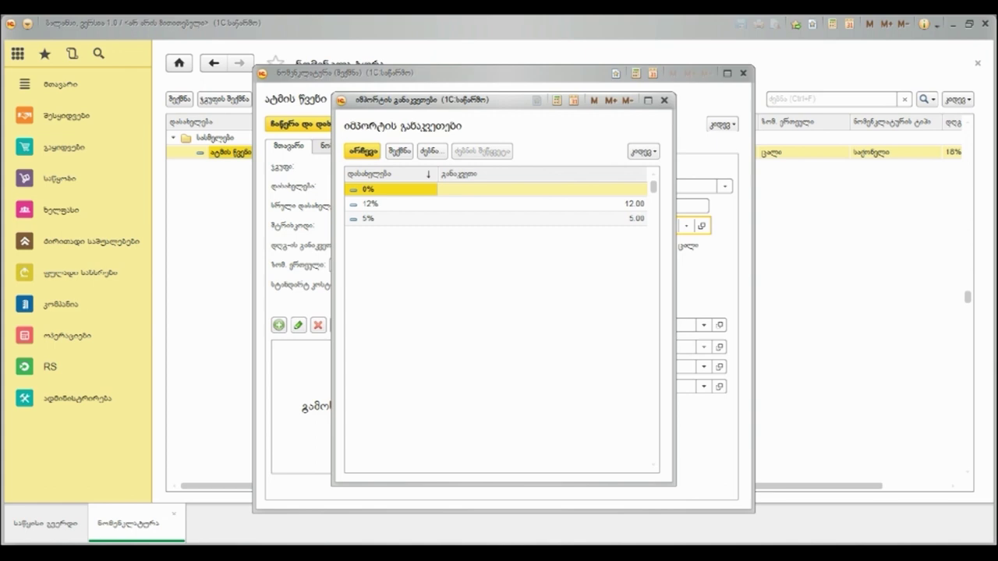
key("Down")
key("Return")
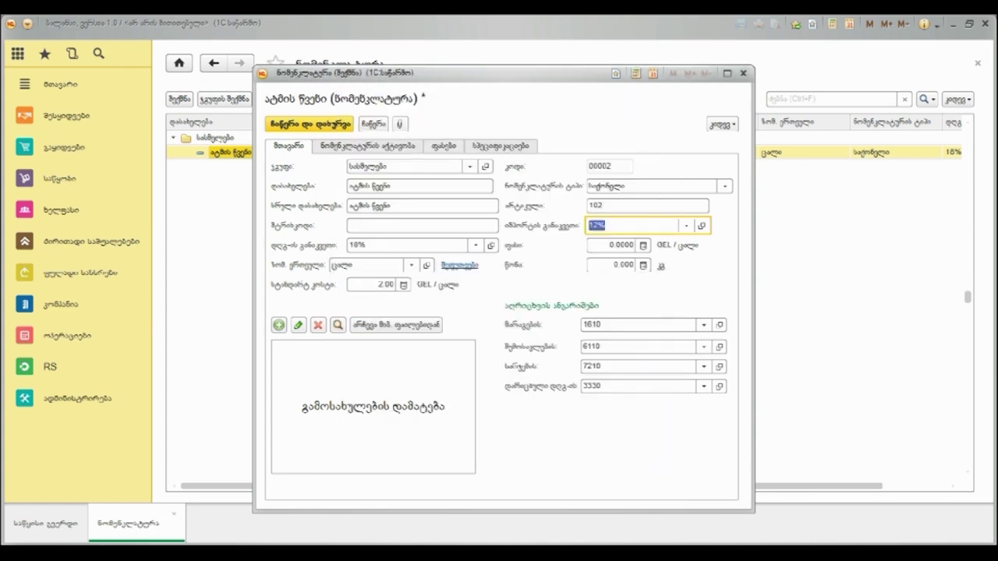
left_click(621, 245)
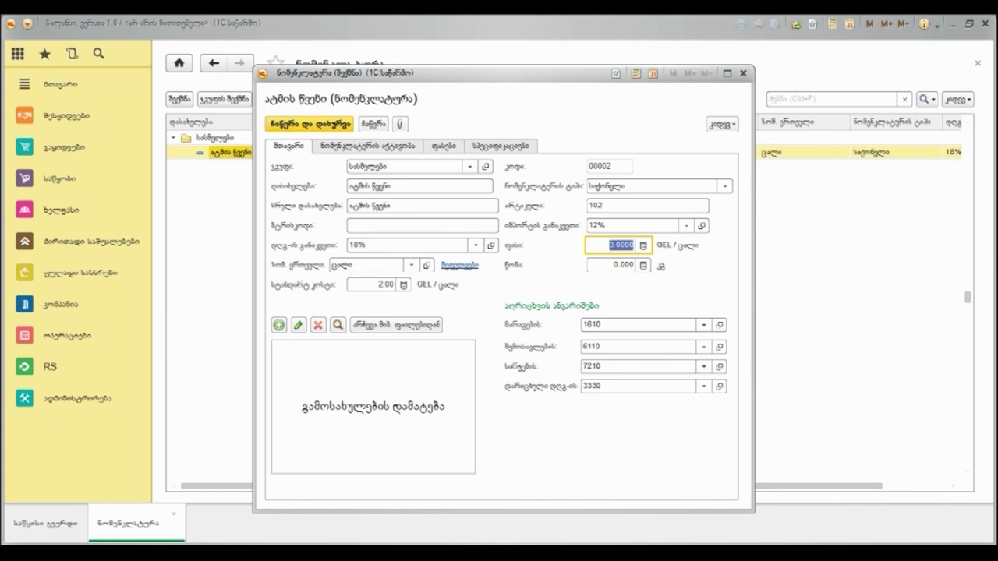
Review the item's saved price record and the price types available for it, keeping the current price type
left_click(444, 146)
double_click(468, 226)
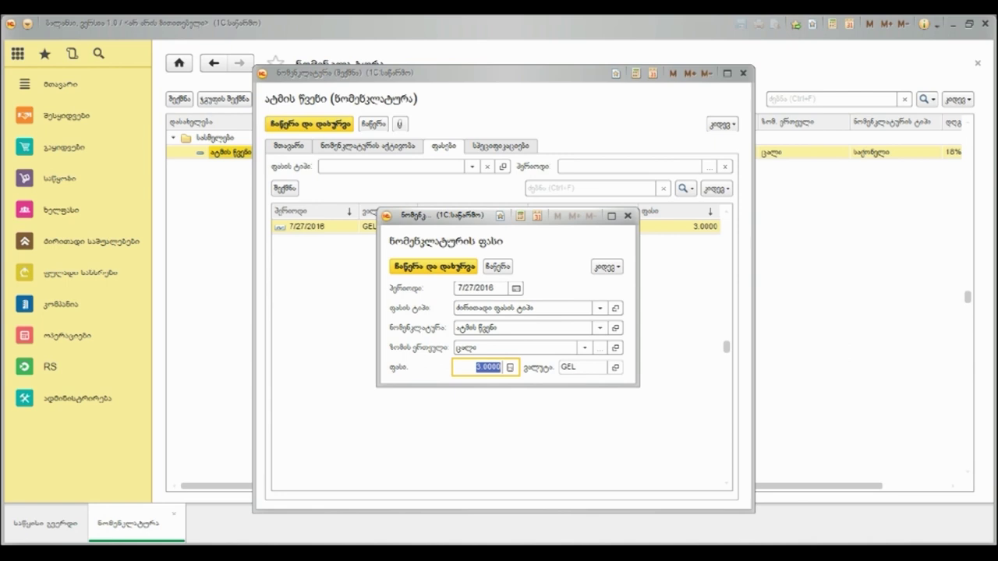
left_click(600, 308)
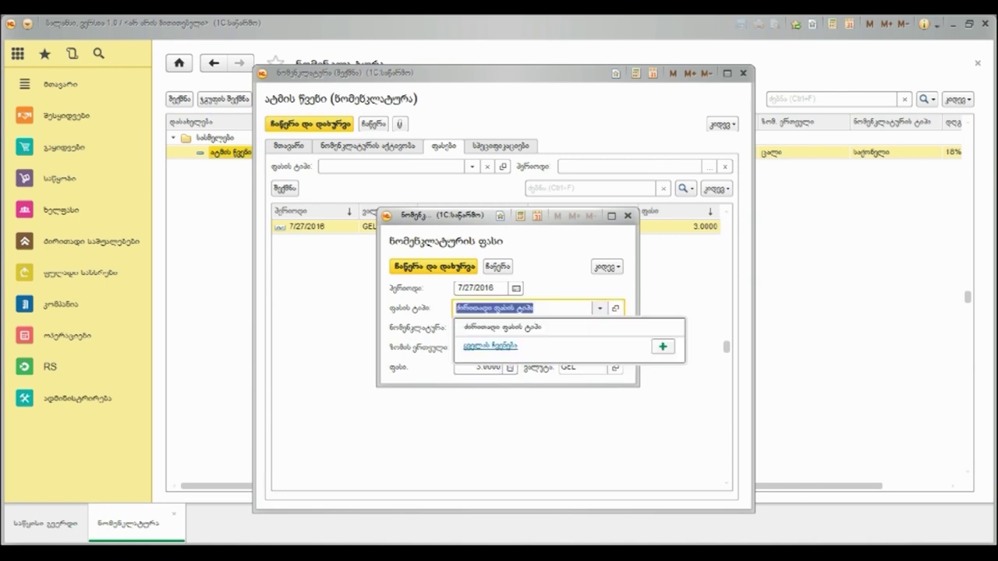
key("F4")
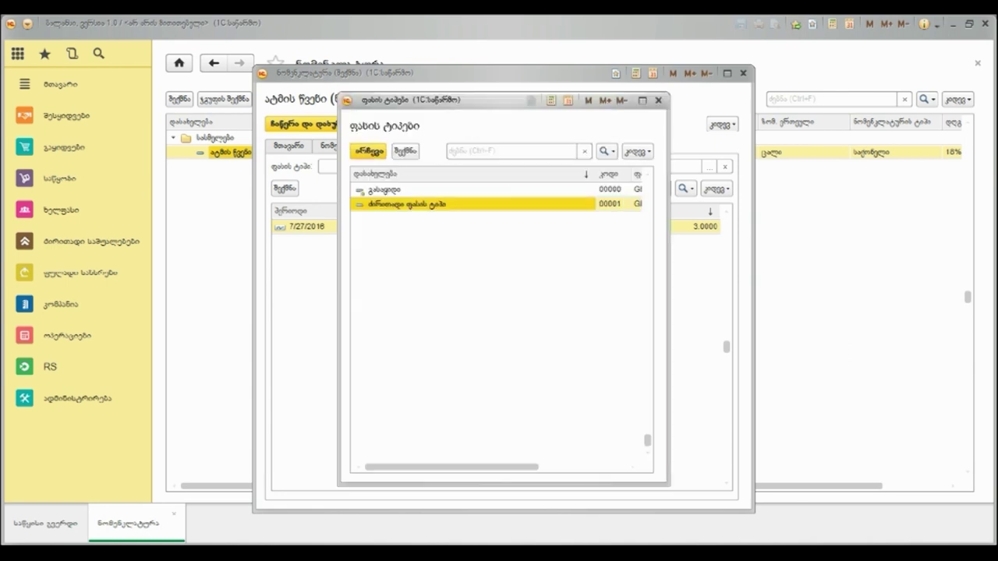
left_click(468, 190)
left_click(468, 203)
left_click(468, 190)
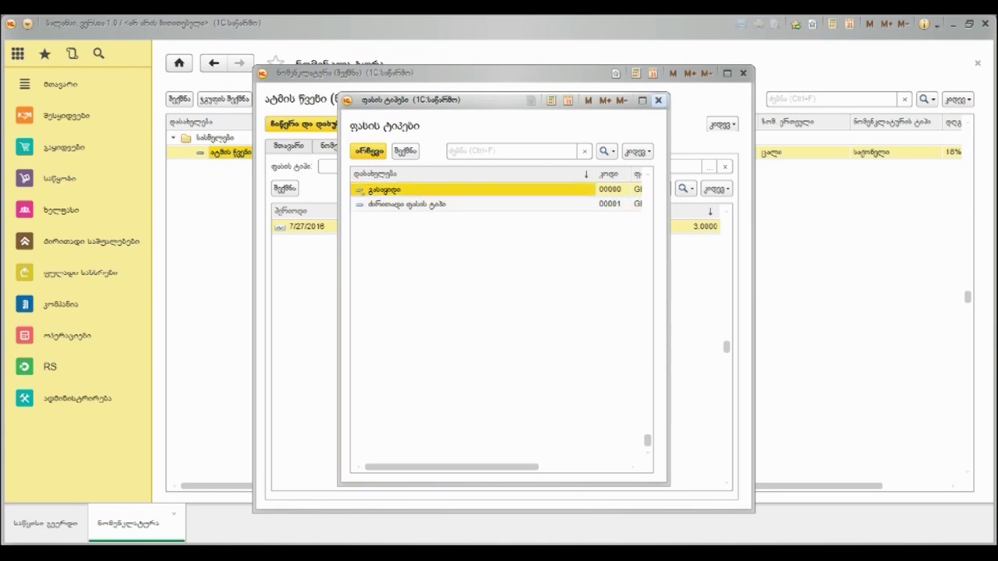
left_click(658, 100)
key("ctrl+Return")
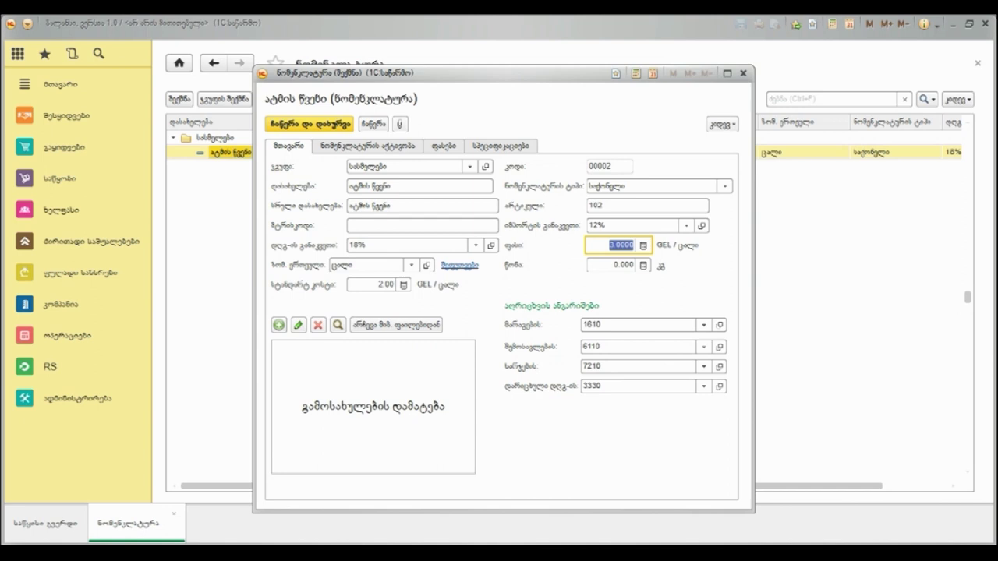
Set the item's weight to 1 kg and browse the accounts available for its inventory accounting
left_click(612, 265)
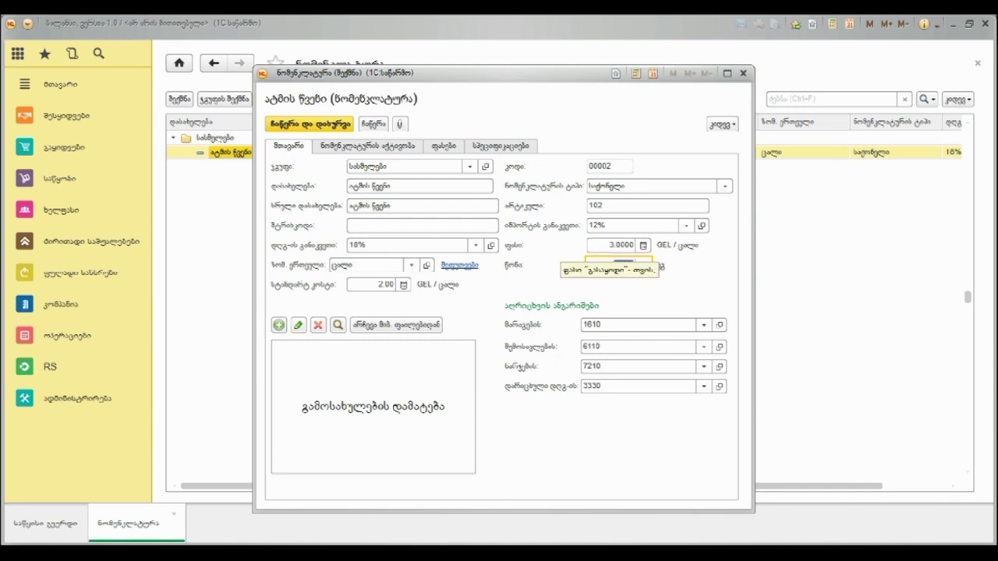
type("1")
left_click(704, 325)
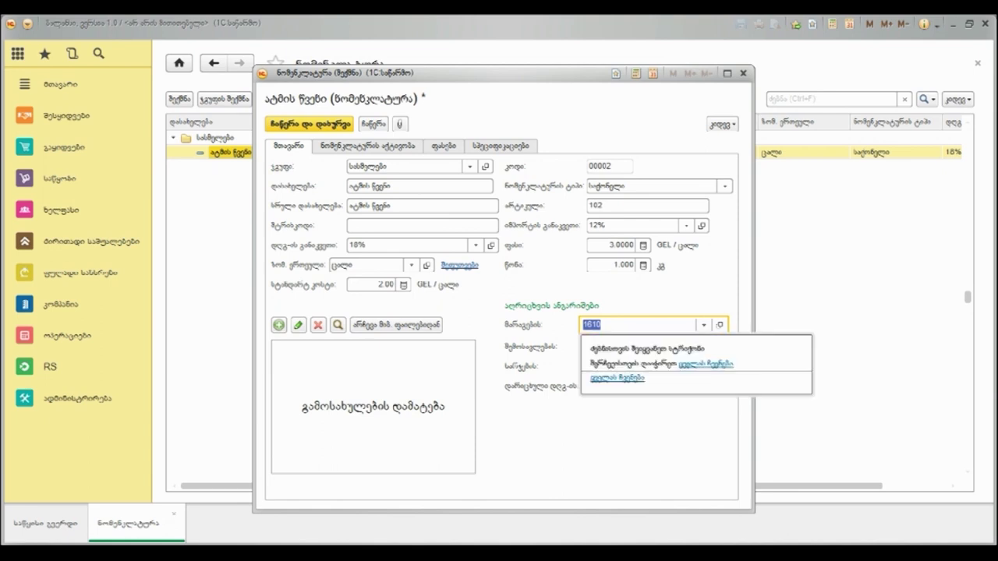
key("F4")
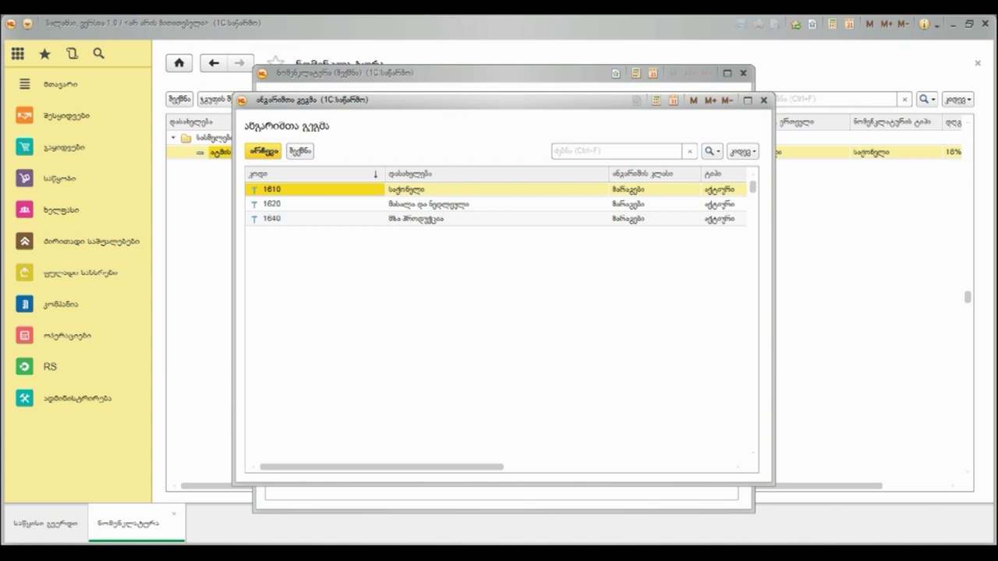
key("Down")
key("Down")
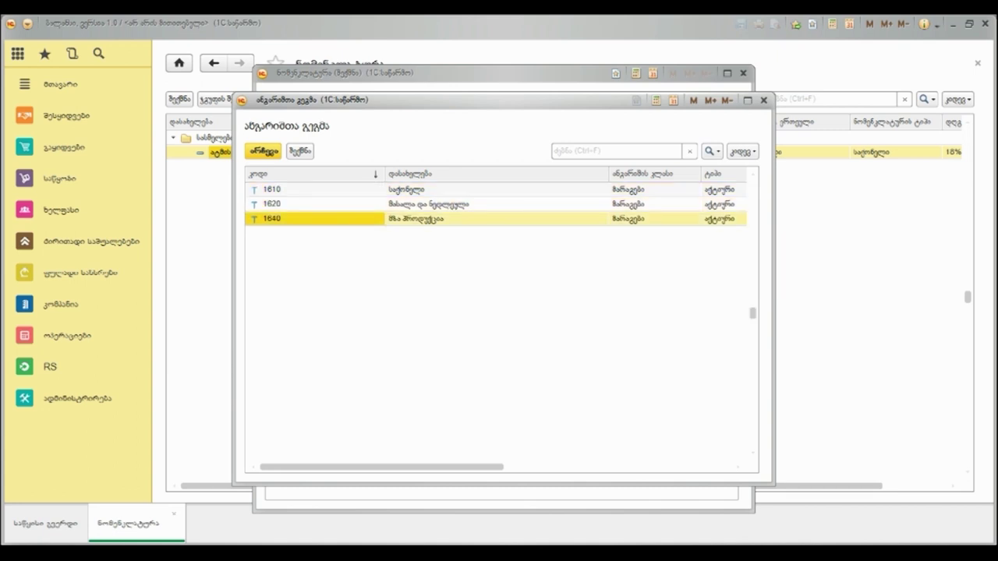
left_click(655, 190)
key("Down")
key("Down")
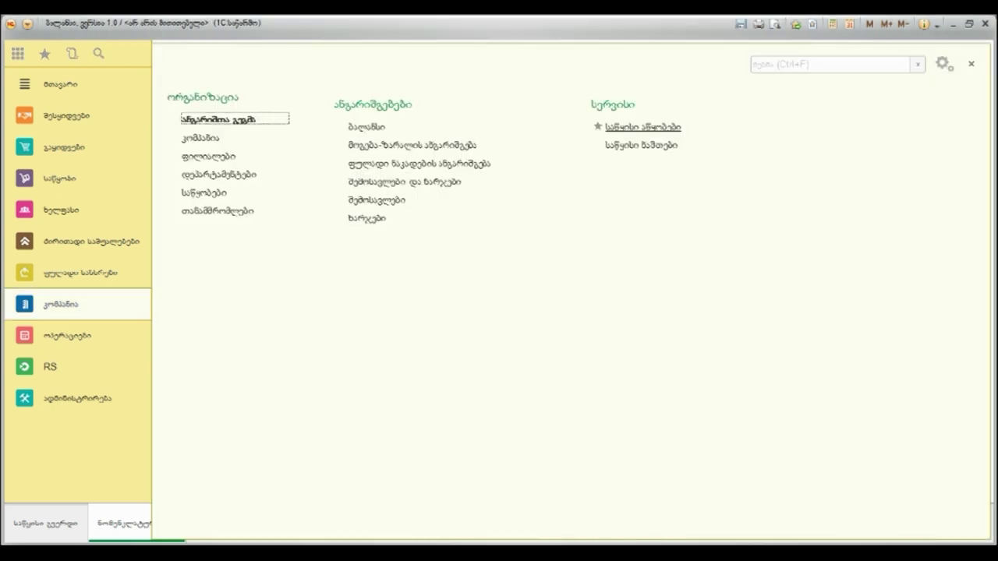
Examine the nomenclature card's accounts for automatic filling in the company's initial settings, and return to the item
left_click(643, 126)
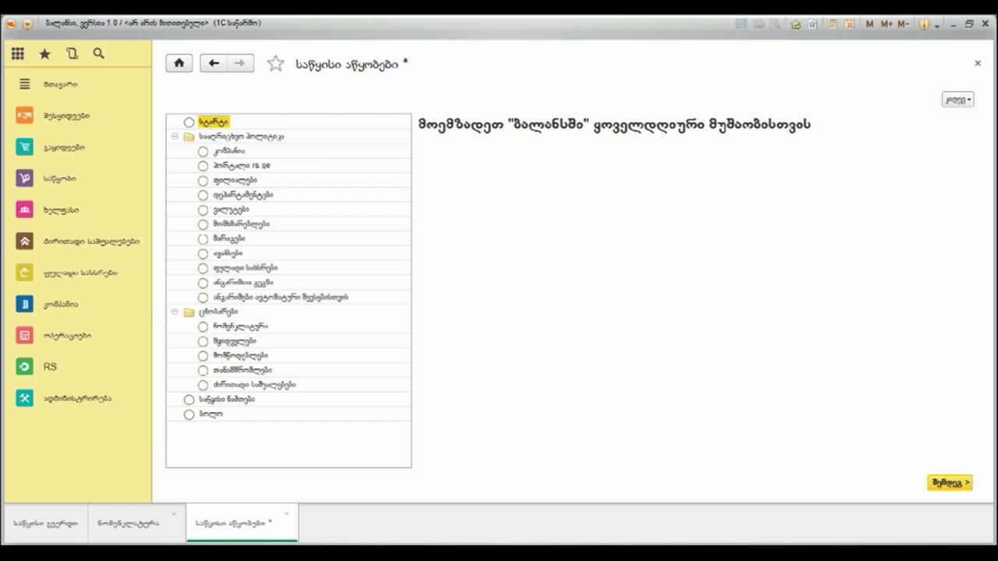
left_click(281, 297)
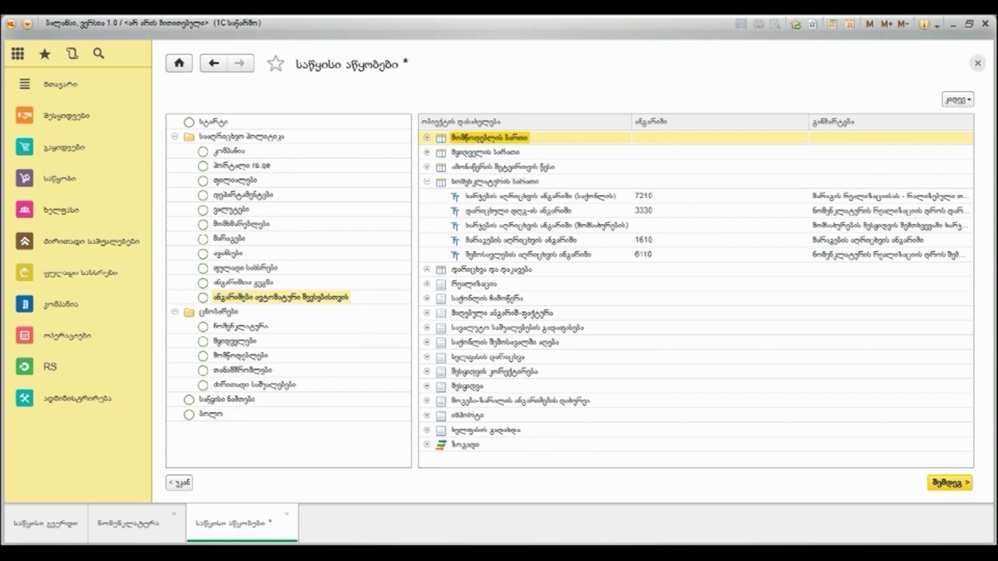
left_click(977, 63)
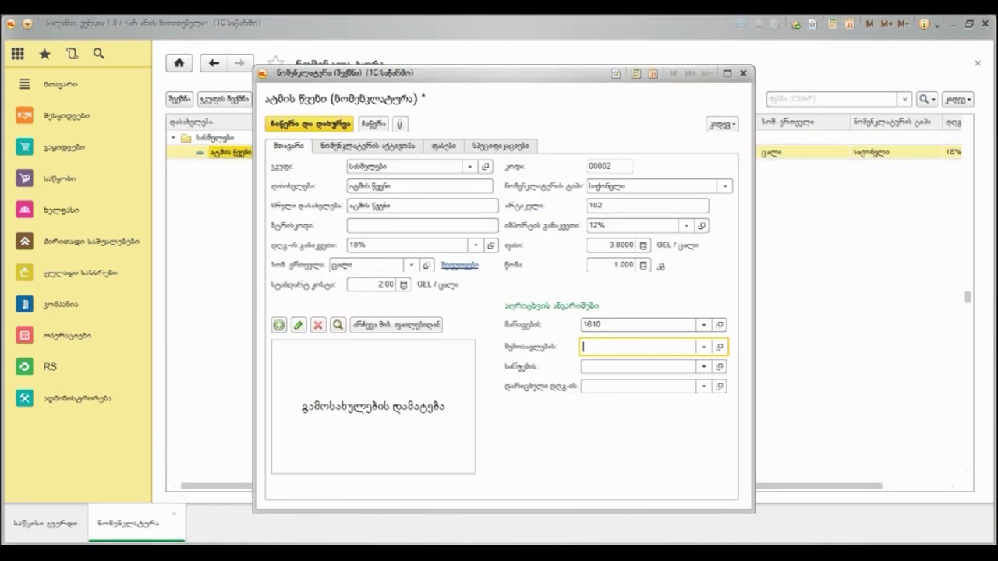
Set the item's income account to 6110, expense account to 7210 and accrued VAT account to 3330
type("6110")
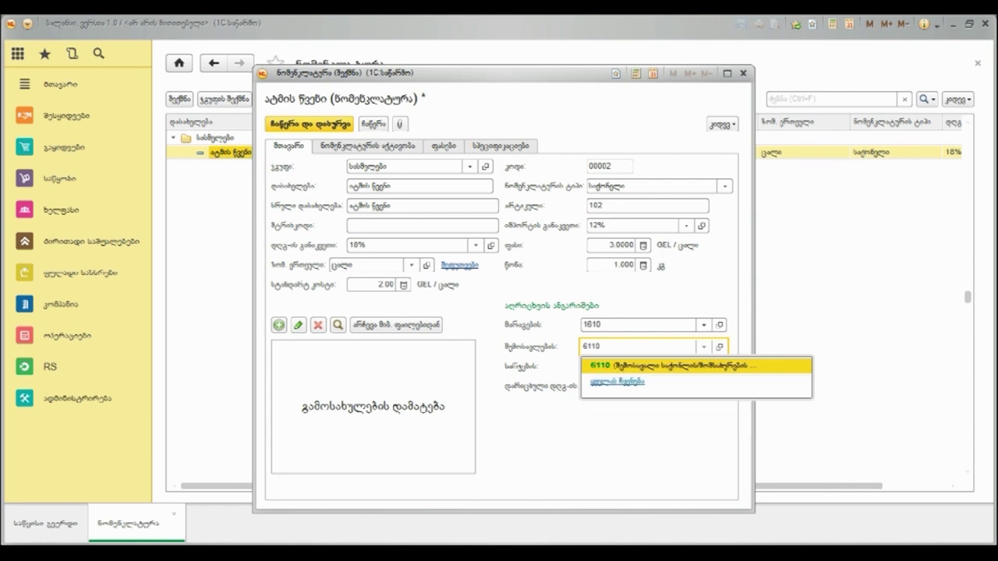
key("Tab")
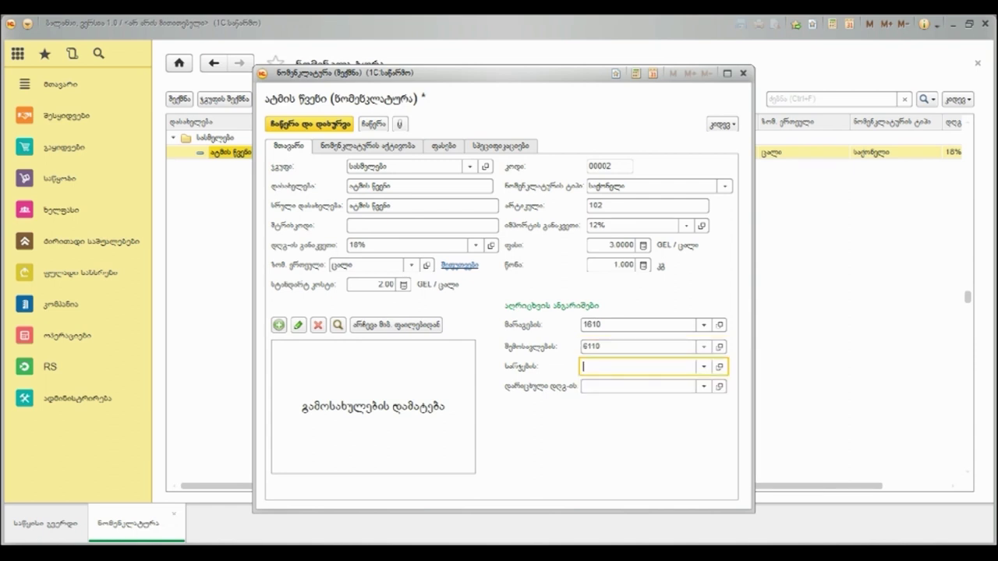
type("7210")
key("Tab")
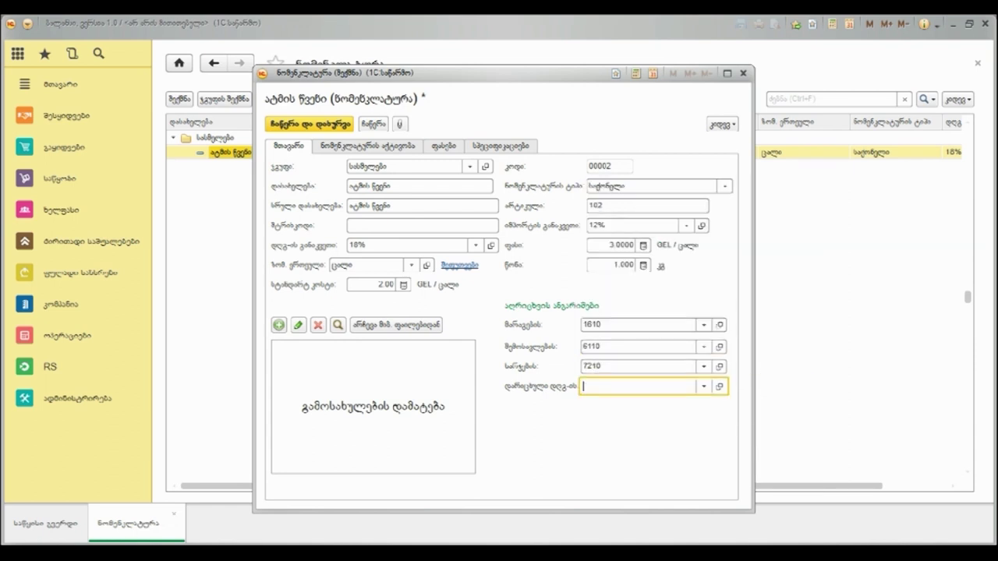
type("3330")
key("Tab")
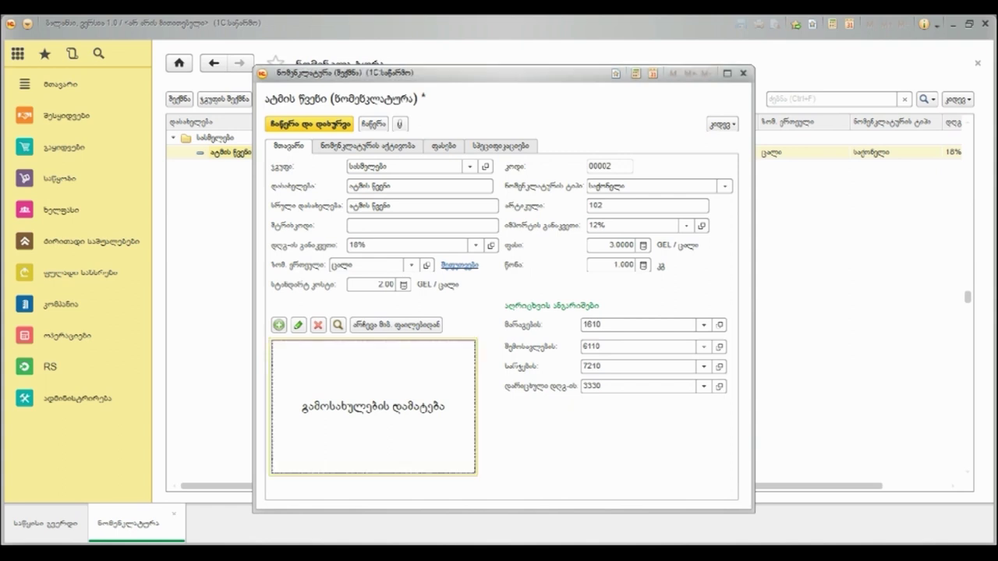
Add the Peach_Juice image from the Desktop to the item as its picture
left_click(372, 406)
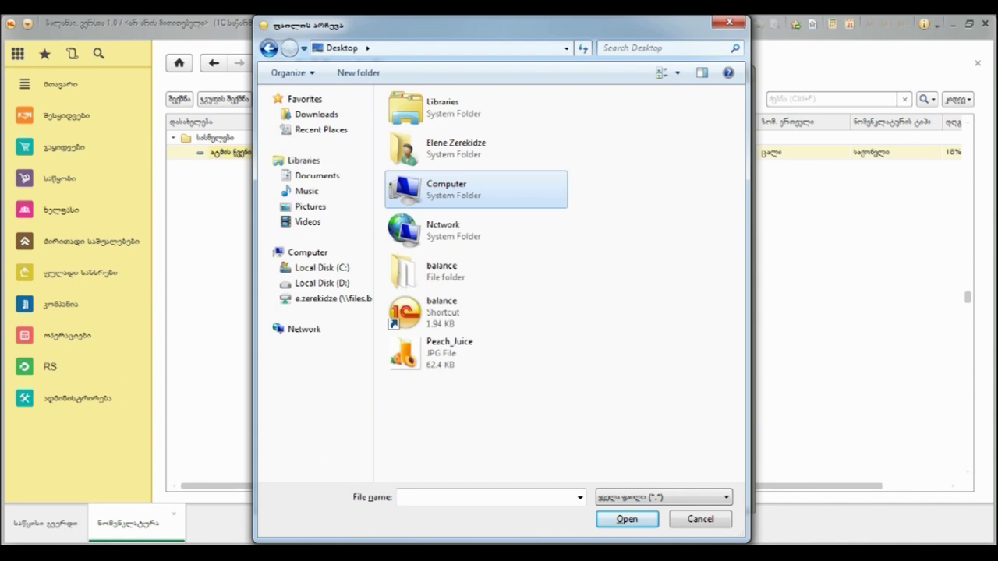
left_click(449, 353)
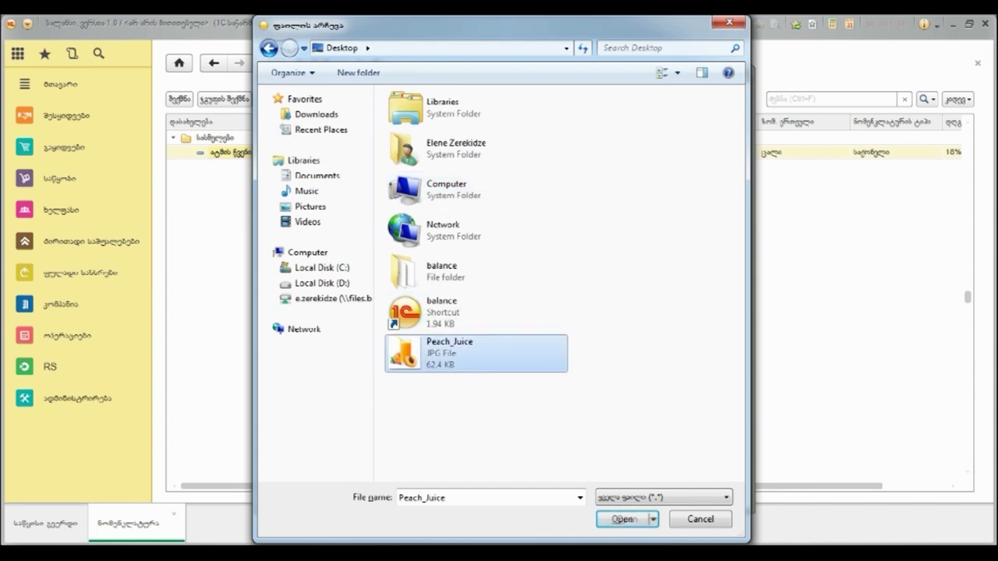
left_click(627, 519)
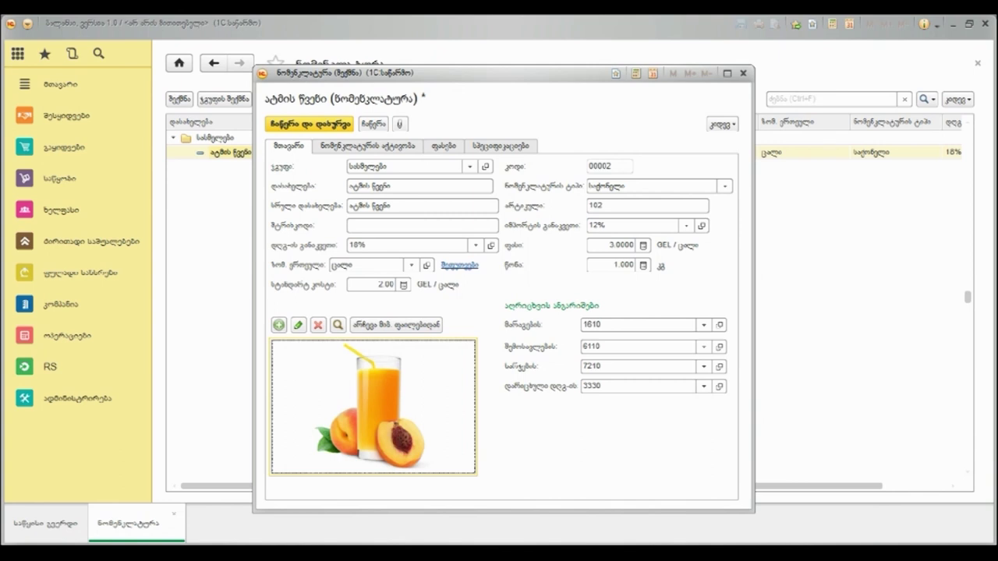
View the item's activity for the period 7/1/2016 - 12/31/2016
left_click(367, 146)
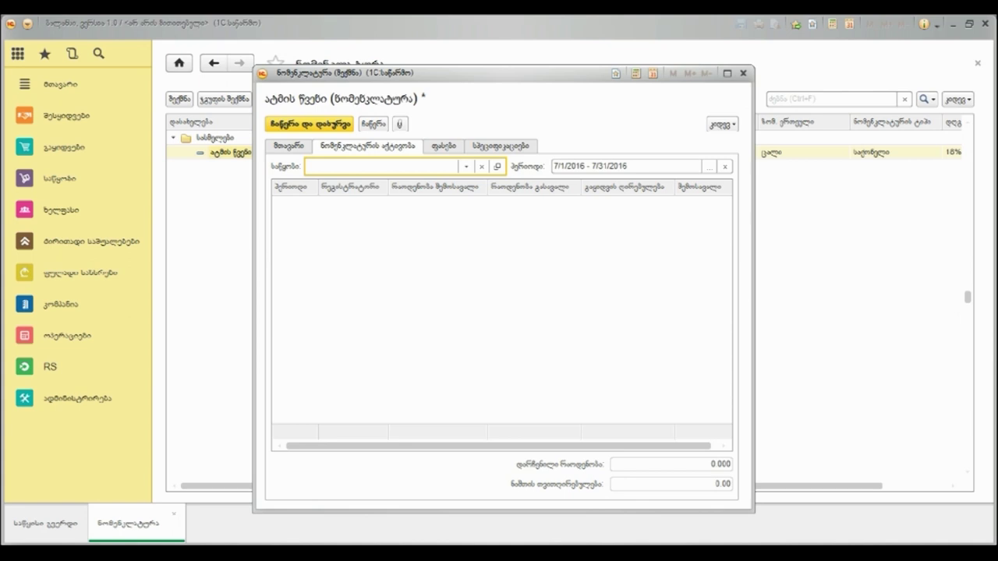
left_click(709, 166)
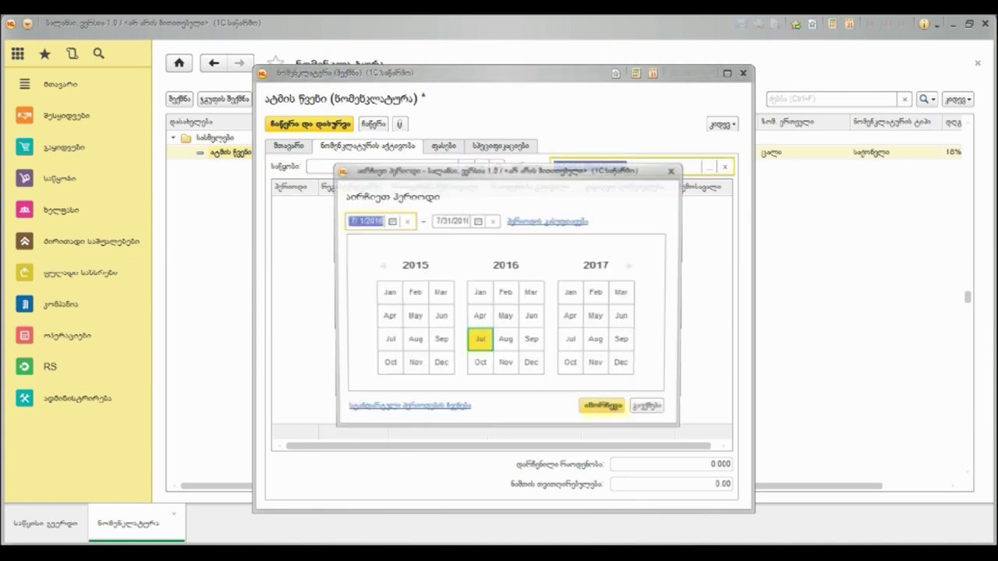
left_click_drag(480, 340, 531, 365)
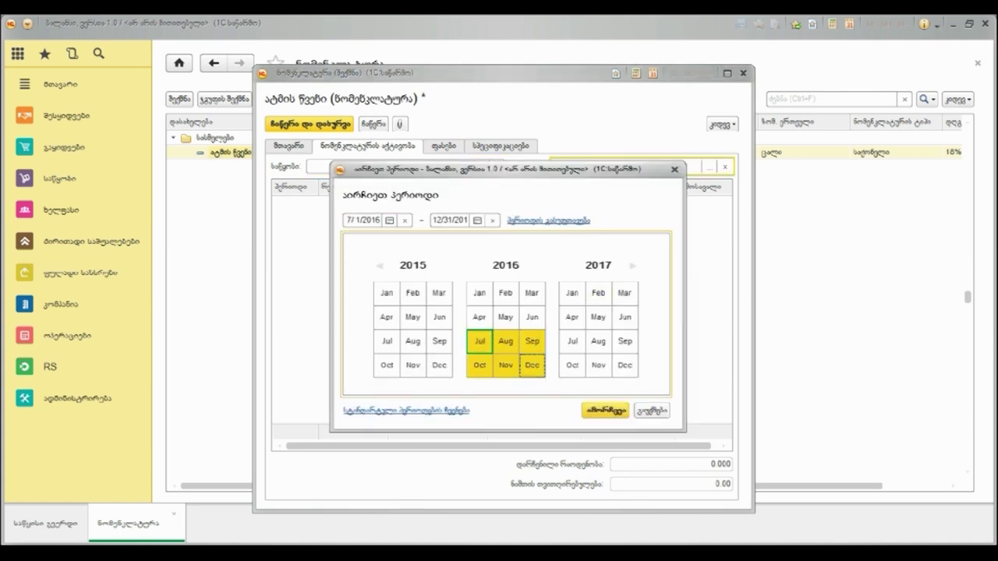
left_click(604, 410)
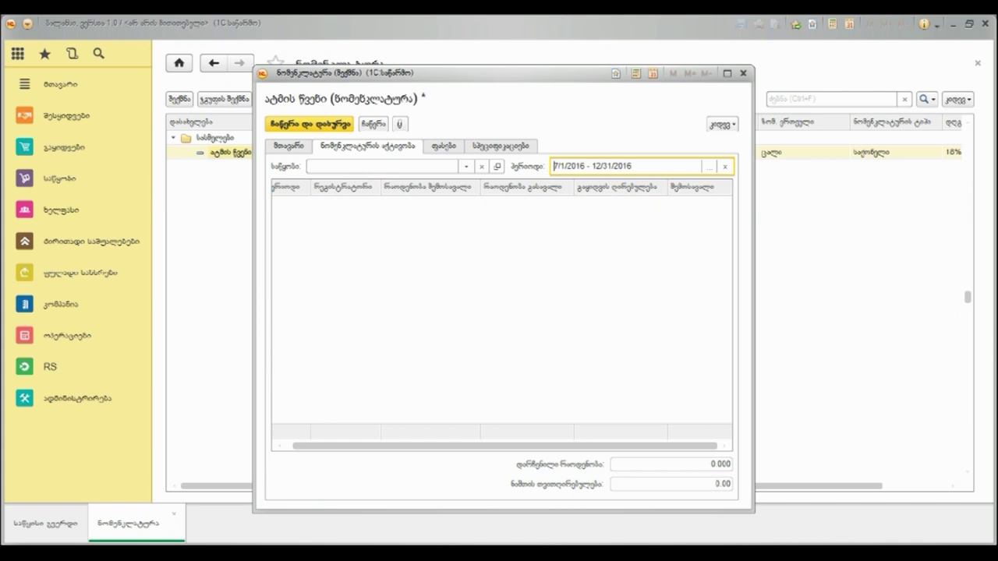
key("ctrl+a")
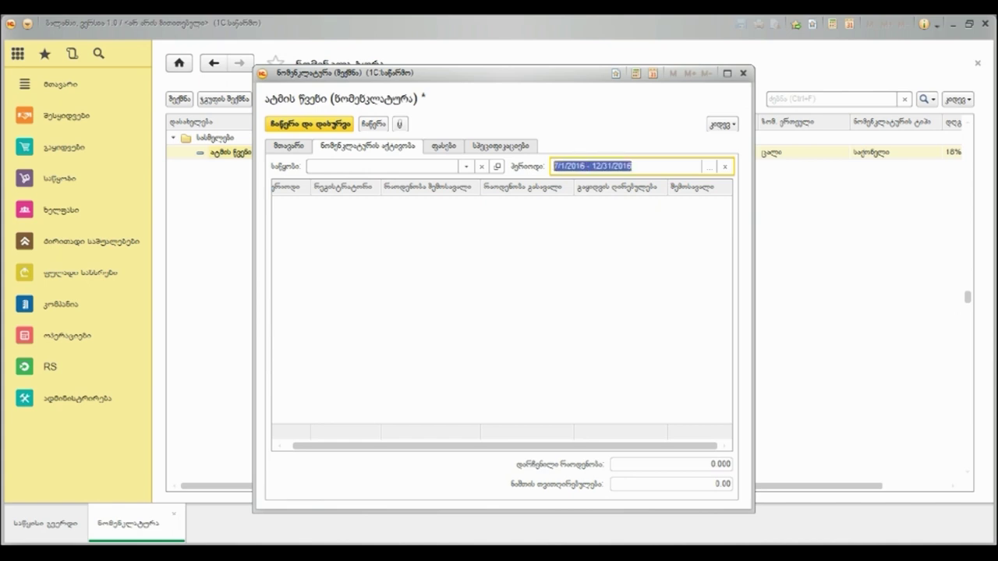
scroll(502, 312, "left", 1)
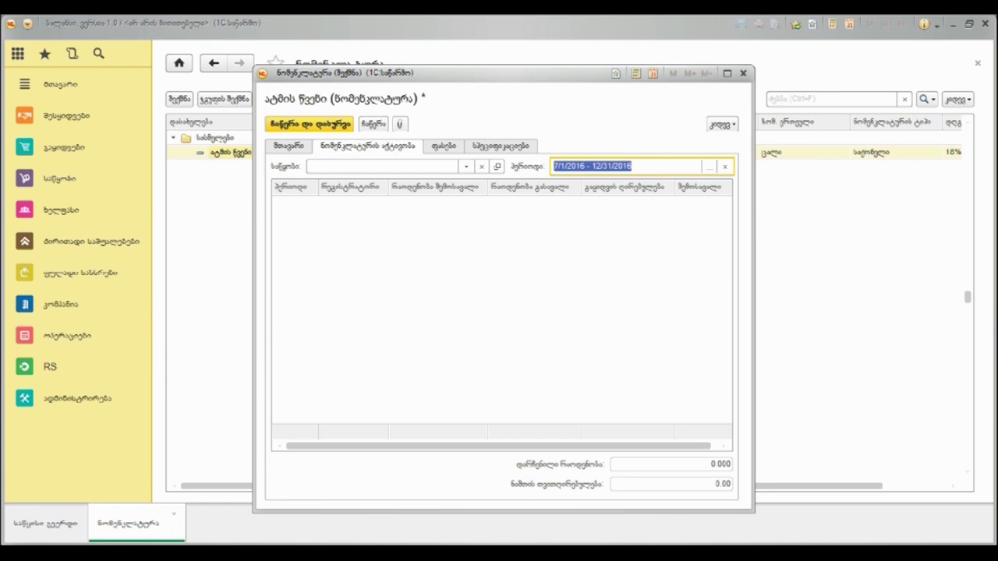
Create a price record for the item with price type გასაყიდი and a price of 5.0000 GEL, and save it
left_click(443, 145)
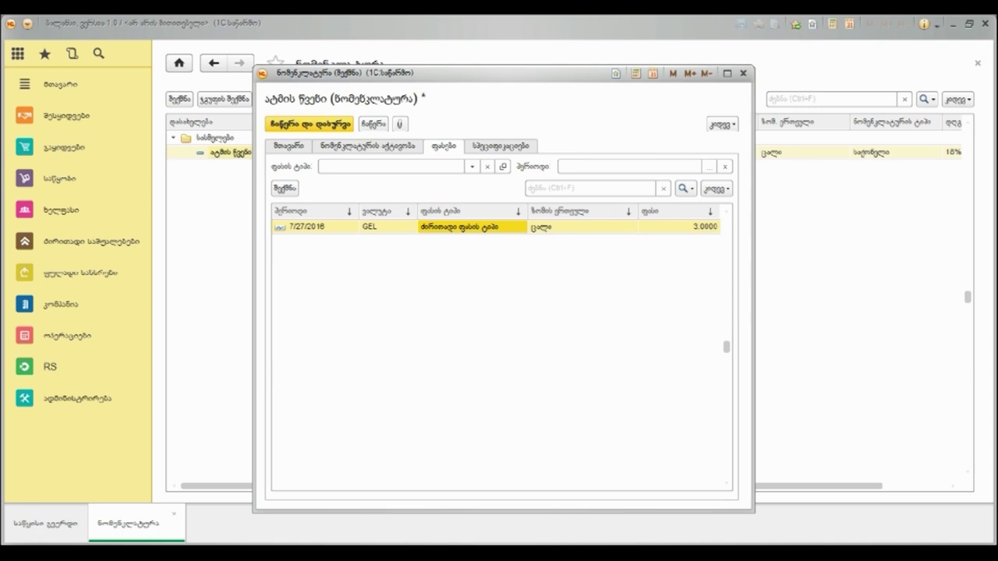
left_click(285, 188)
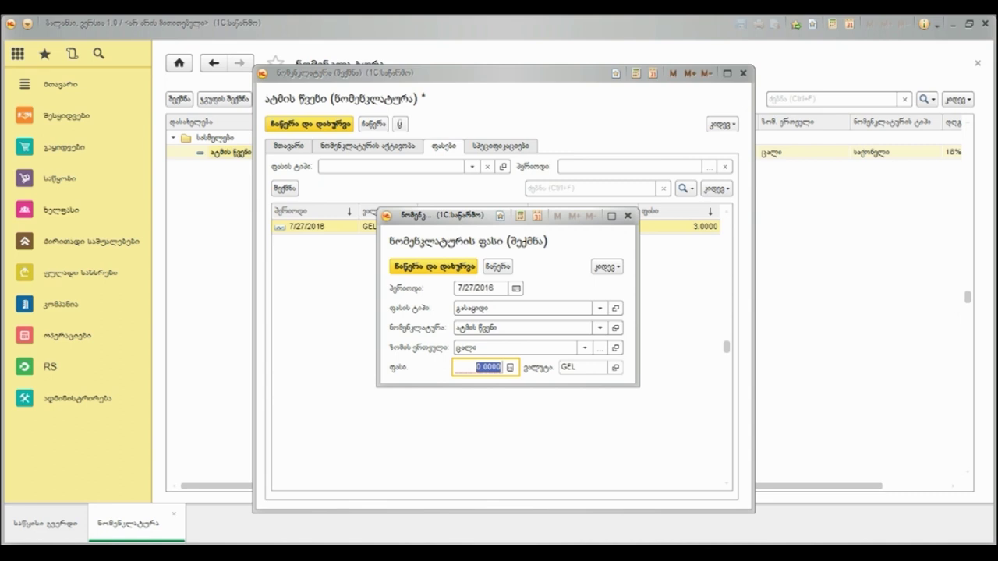
type("5")
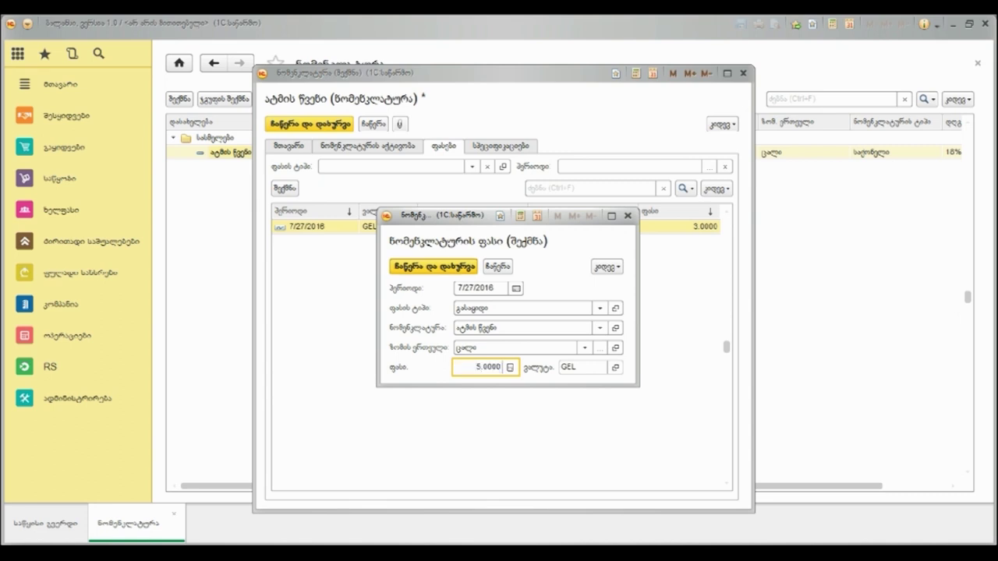
left_click(434, 266)
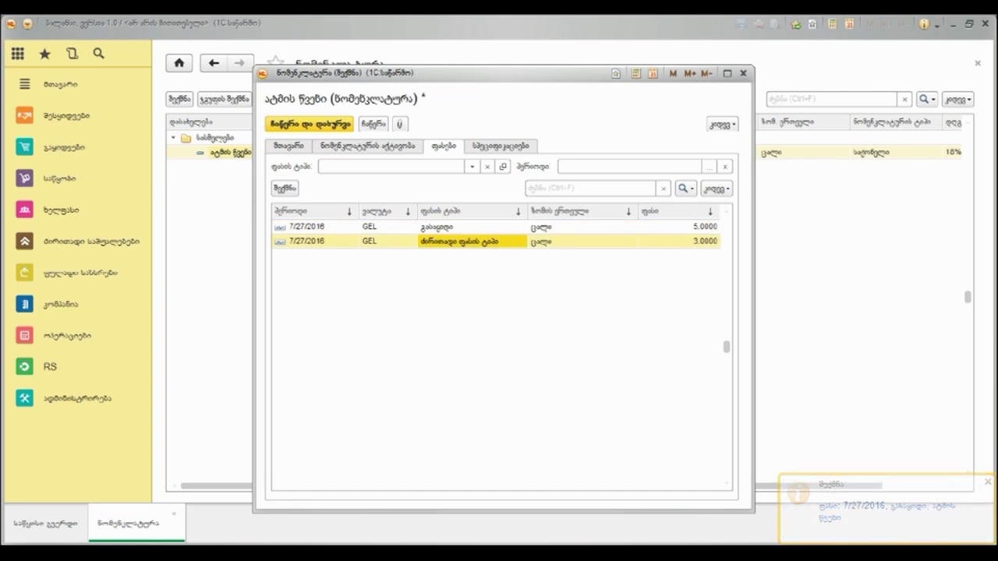
Examine the item's ძირითადი ფასის ტიპი price record with its linked price type and item cards, and save and close the record
key("Return")
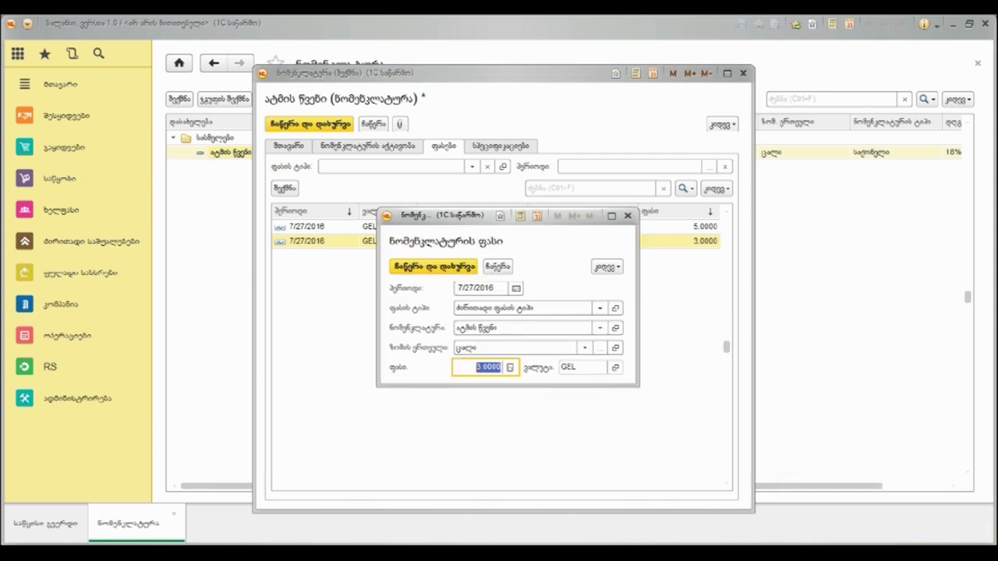
left_click(608, 267)
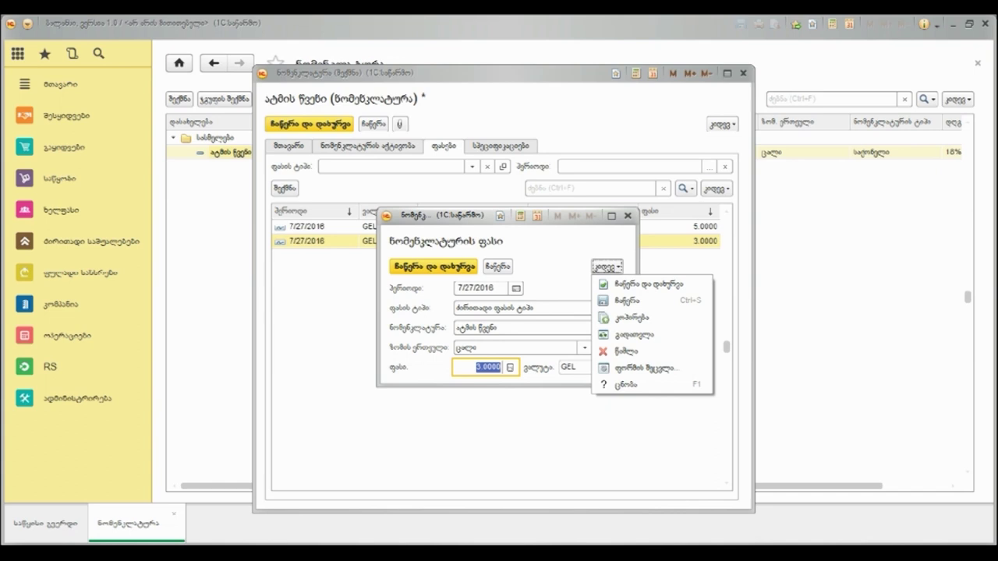
key("Escape")
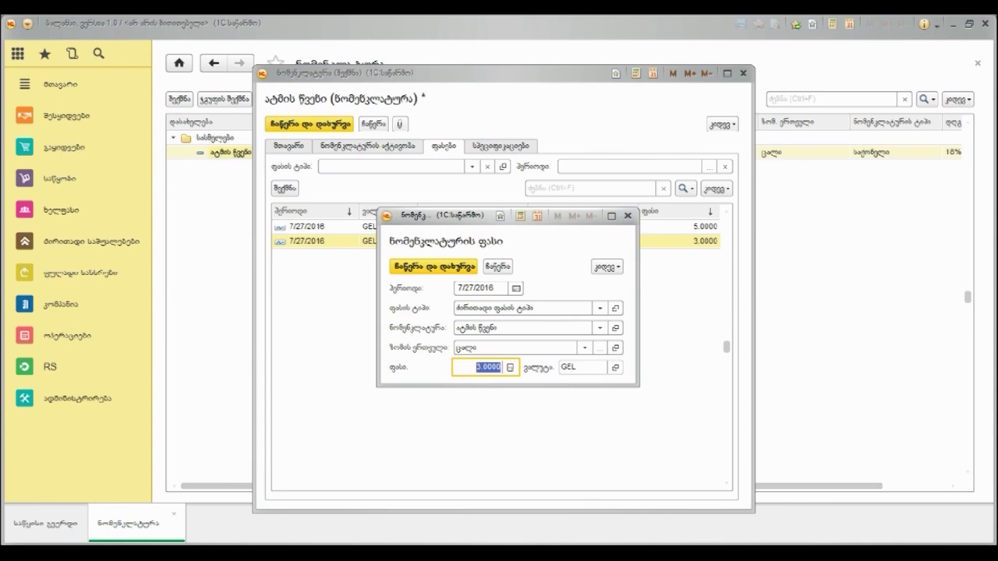
left_click(478, 288)
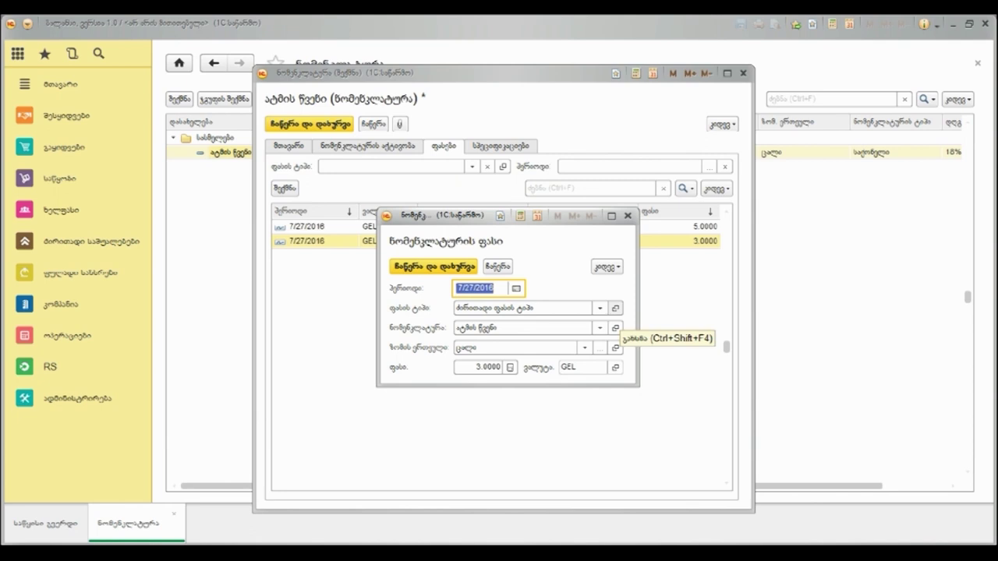
left_click(615, 307)
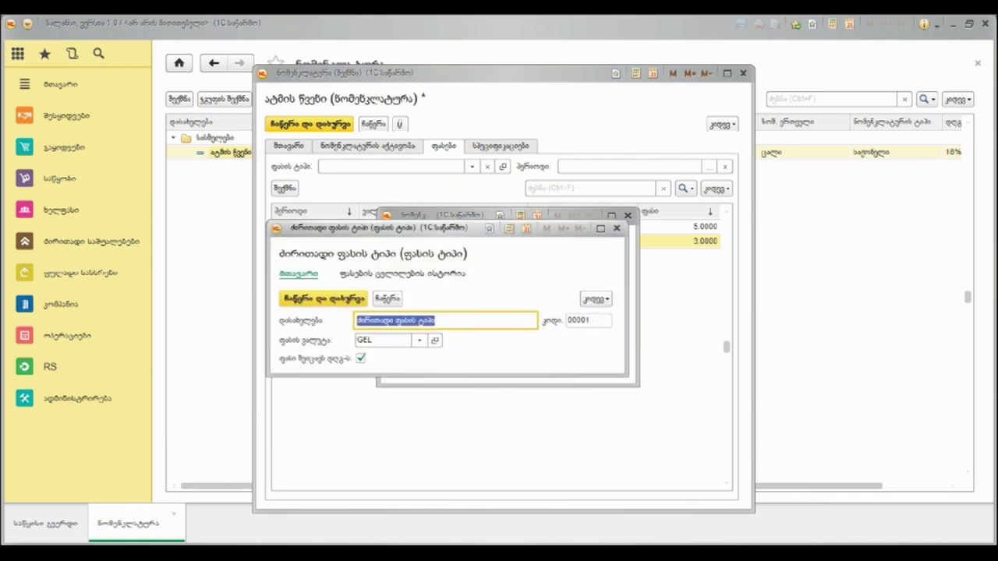
left_click(616, 229)
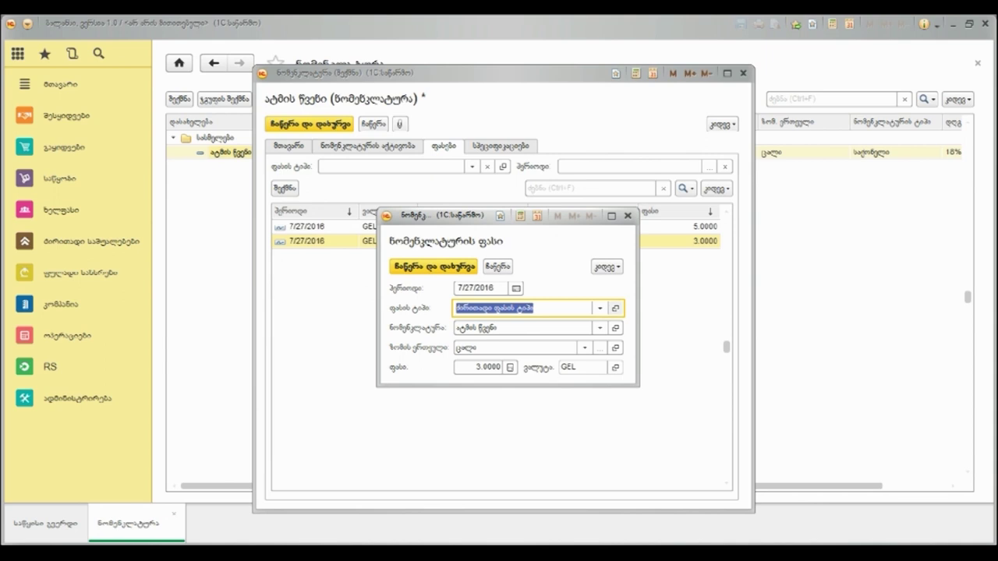
left_click(616, 327)
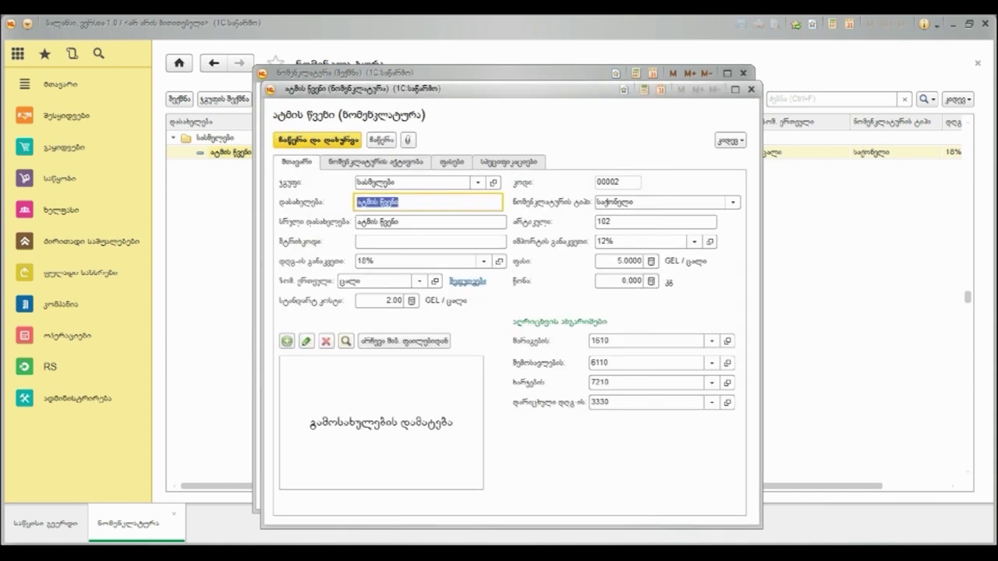
left_click(751, 89)
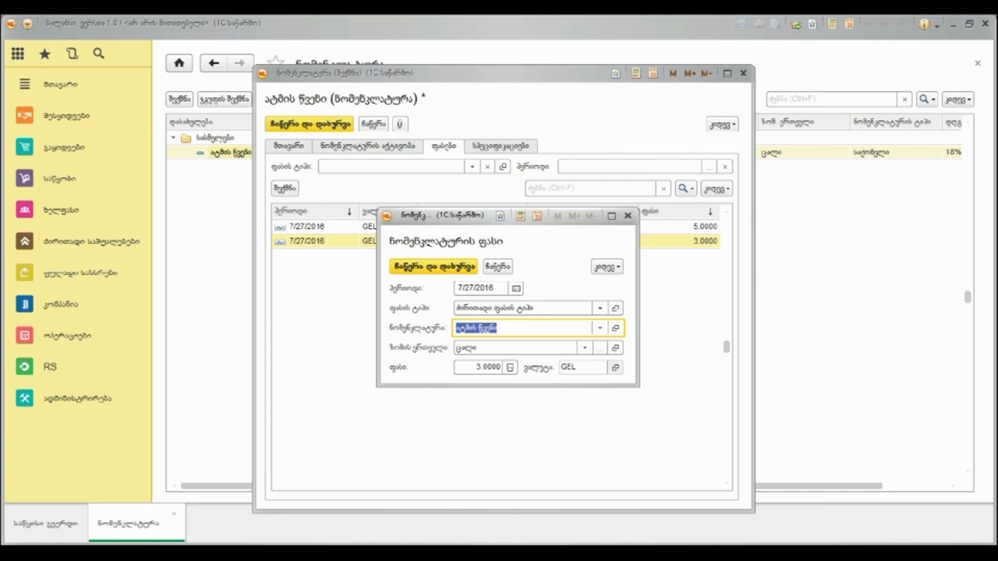
left_click(615, 308)
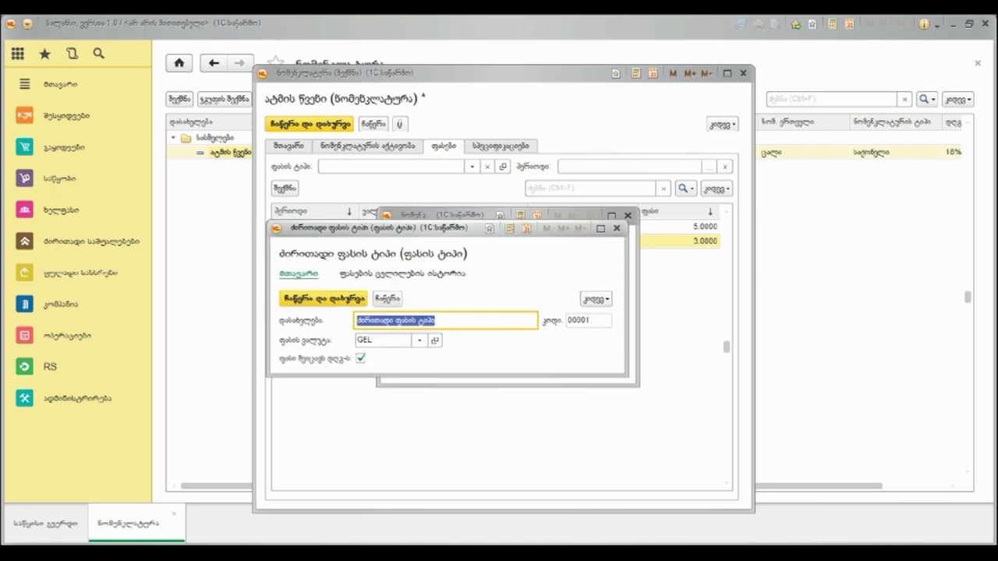
left_click(616, 228)
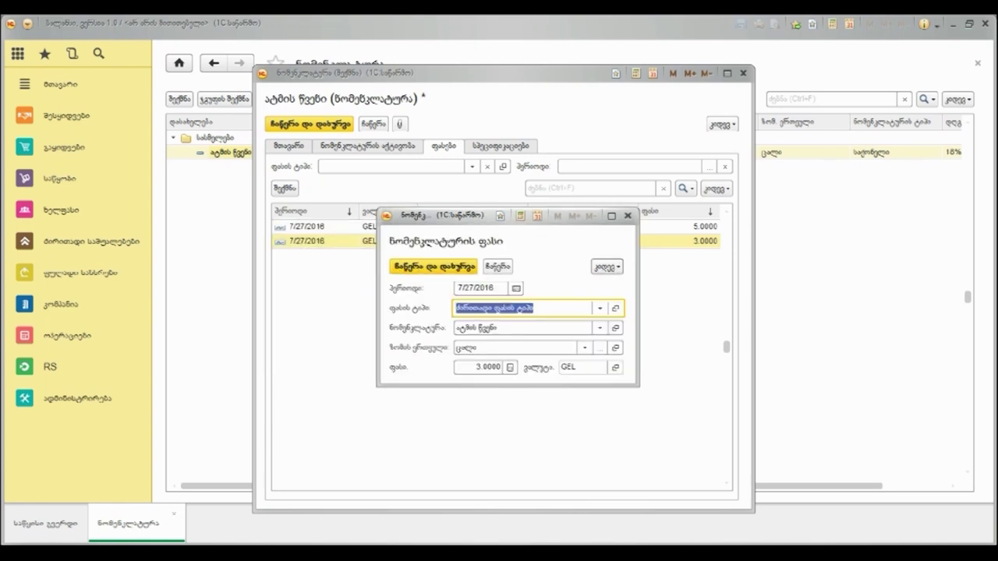
left_click(433, 265)
Check the item's specifications, and save and close the item
left_click(500, 146)
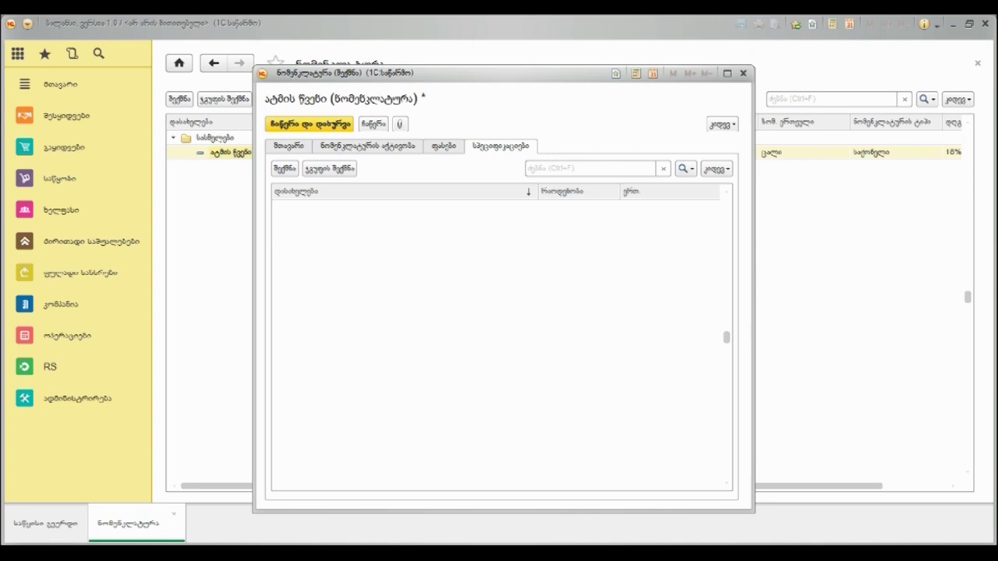
left_click(288, 145)
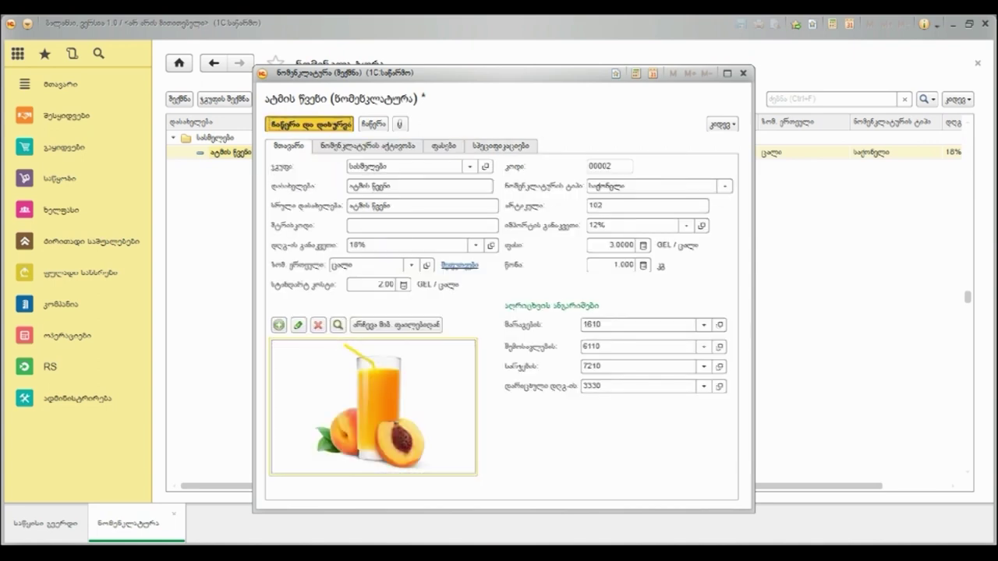
left_click(309, 124)
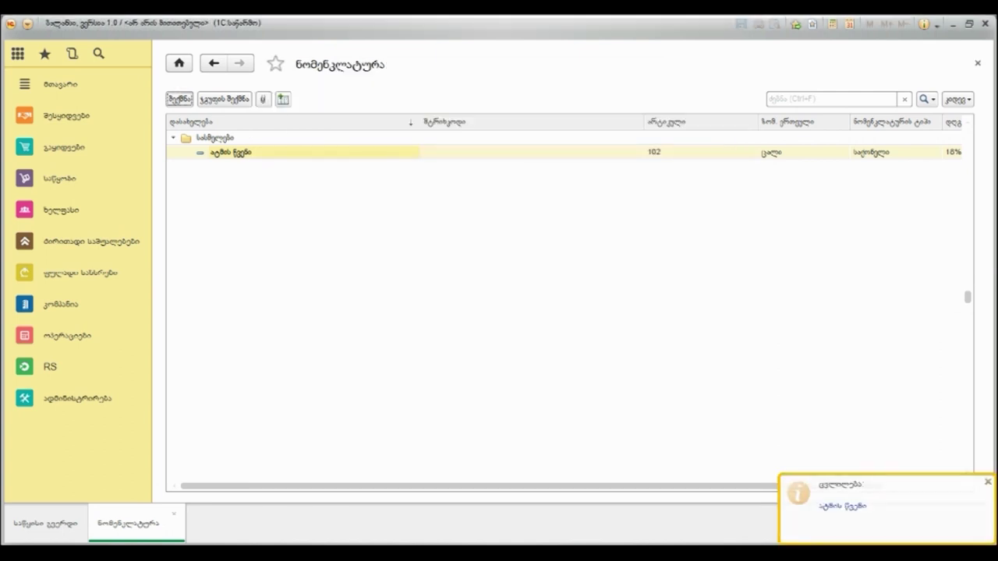
Create a customer group named ადგილობრივი მყიდველები in the მყიდველები list, and save and close it
left_click(978, 63)
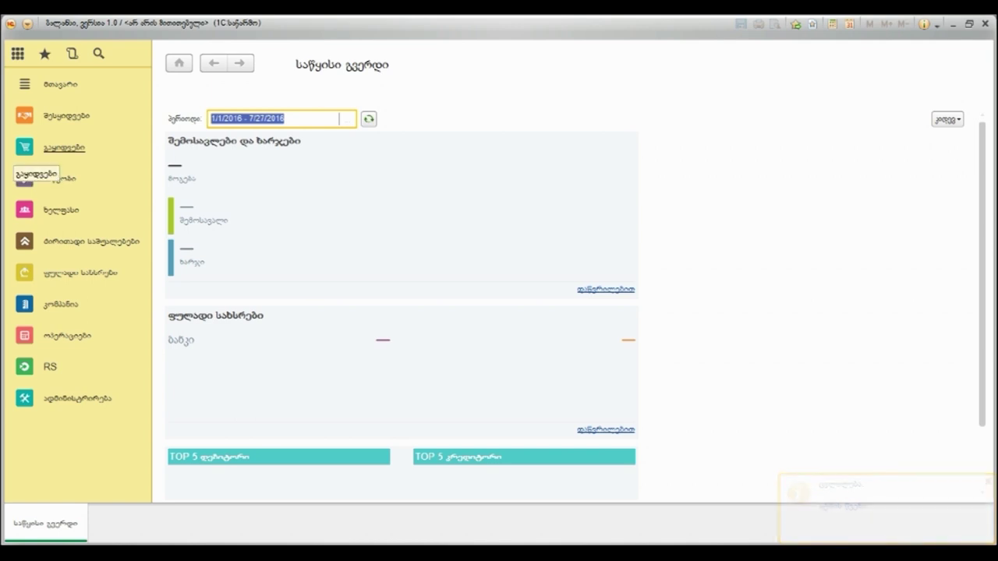
left_click(63, 147)
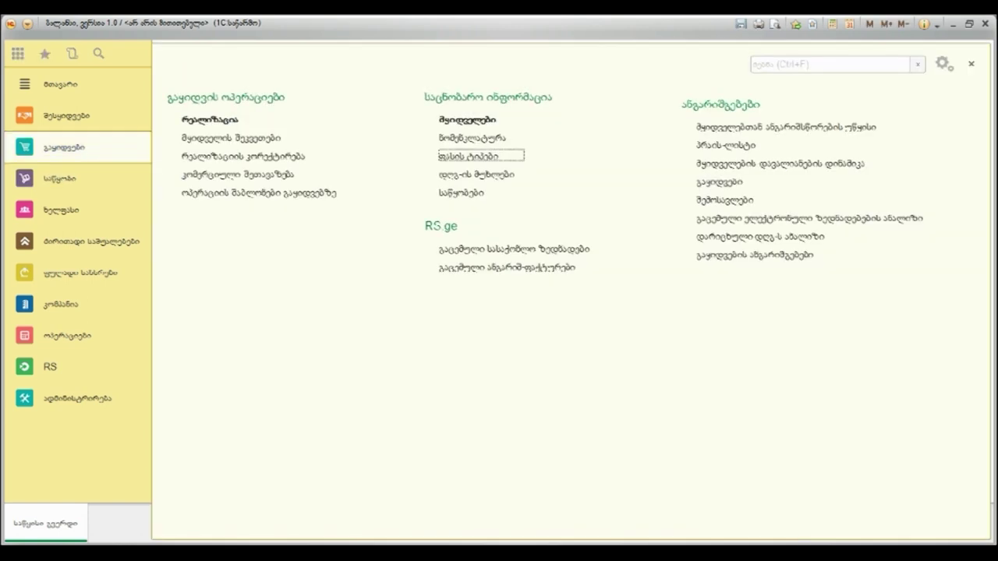
left_click(466, 120)
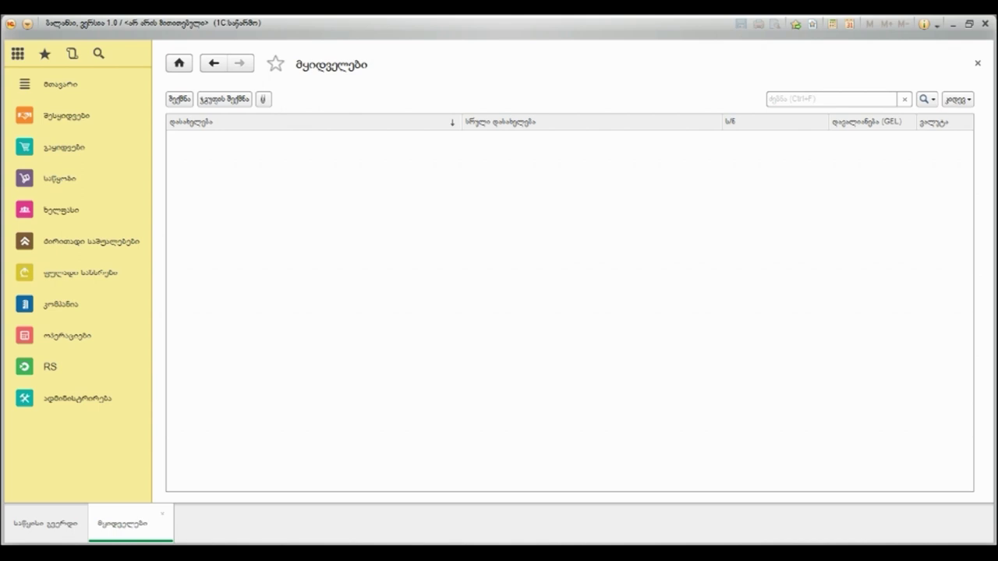
left_click(224, 99)
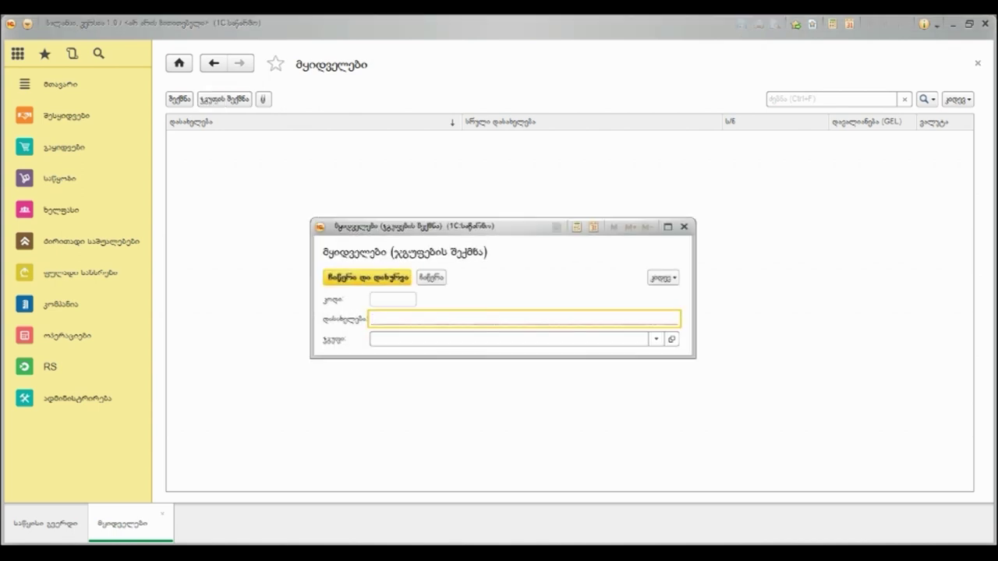
type("ადგილობრივი მყიდველები")
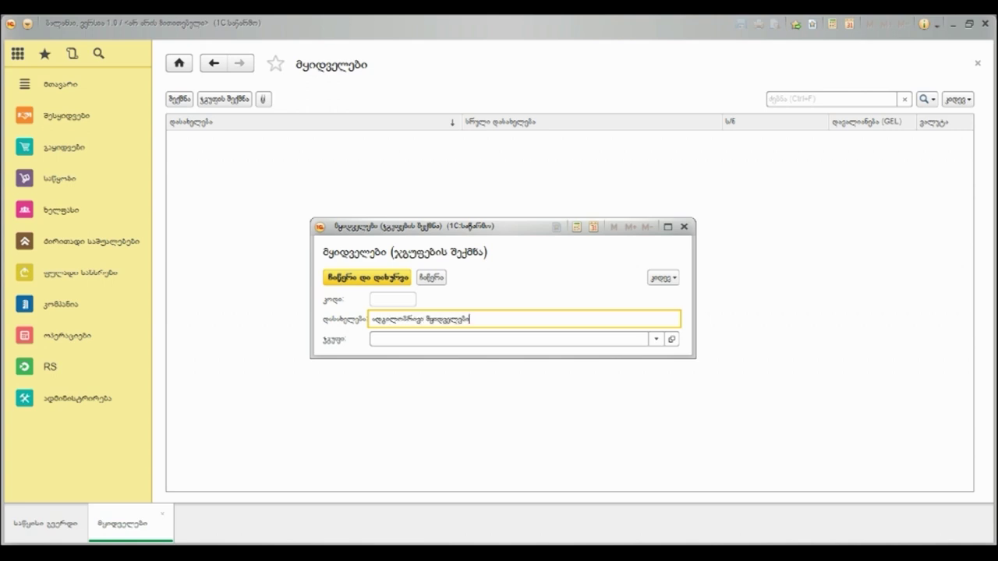
key("ctrl+Return")
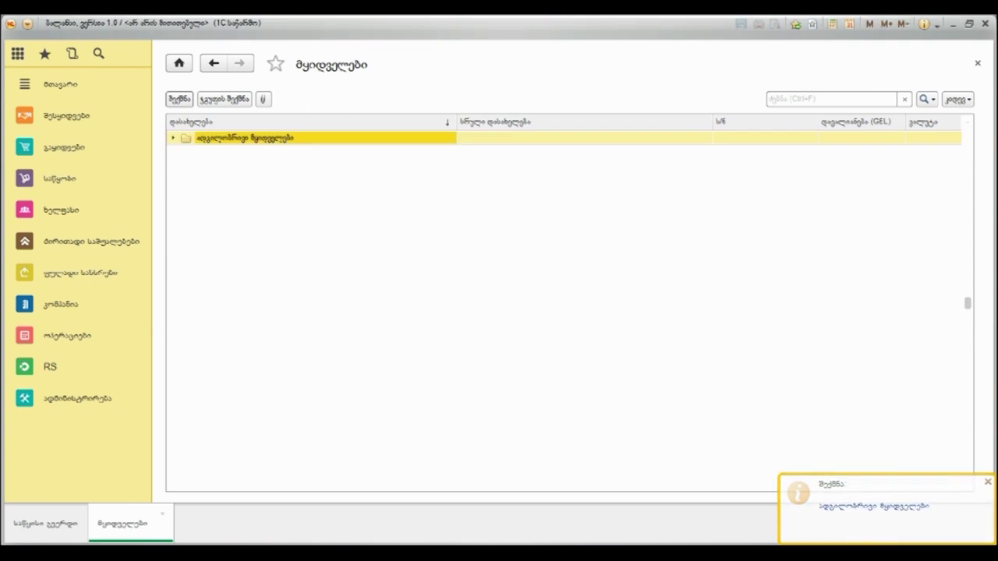
Start a new customer in the ადგილობრივი მყიდველები group, with ტესტი as its name and full name
key("Insert")
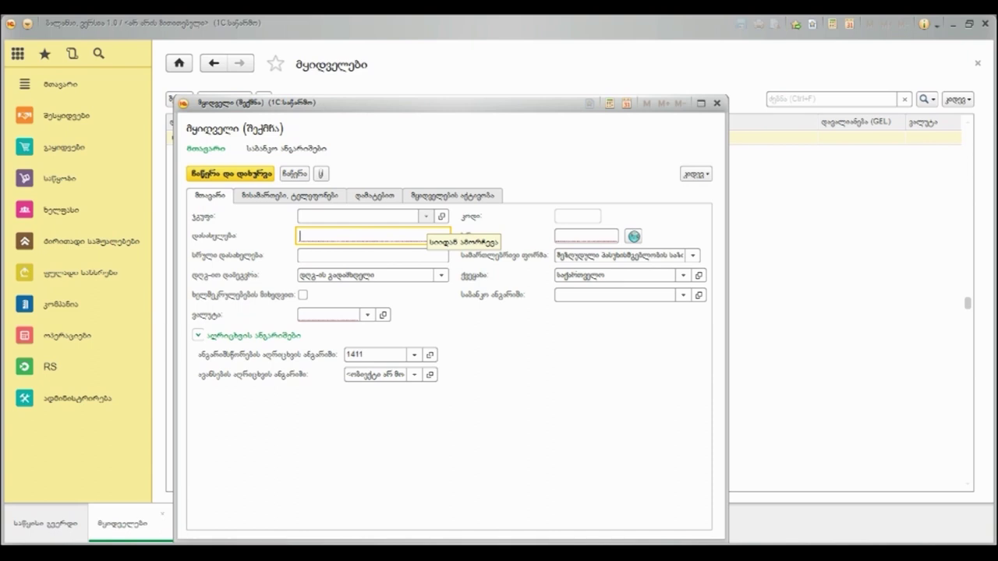
left_click(425, 216)
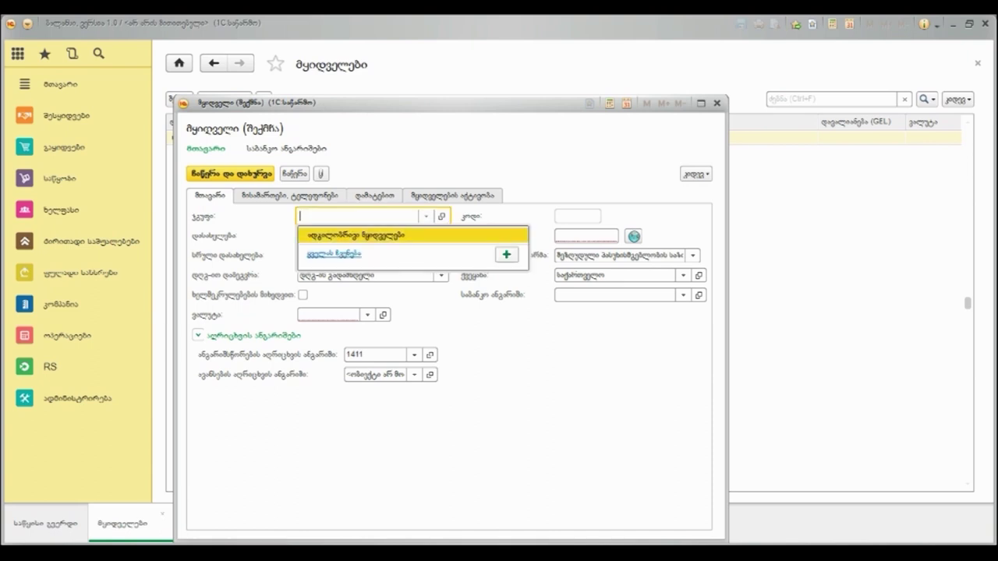
key("Return")
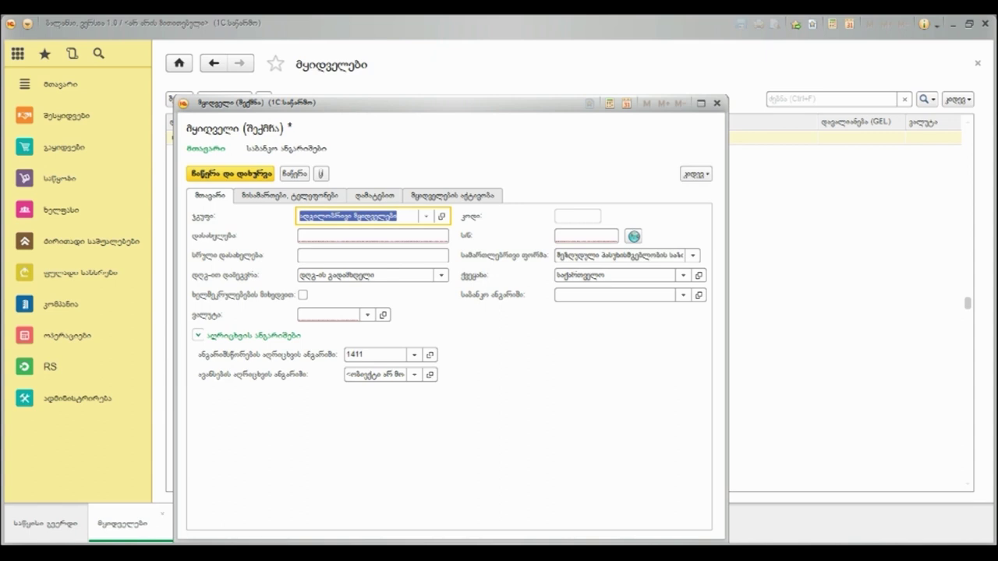
left_click(300, 236)
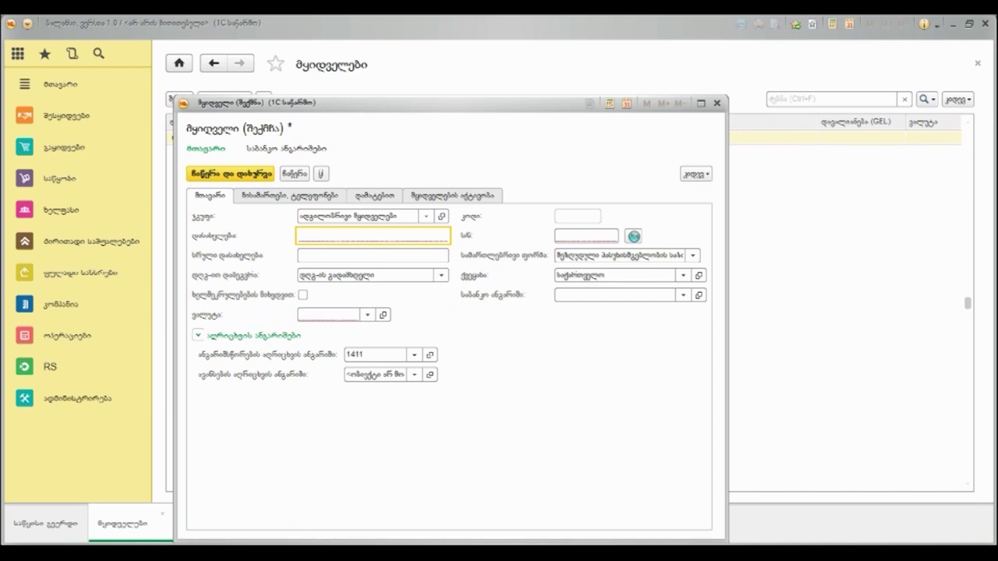
type("ტესტი")
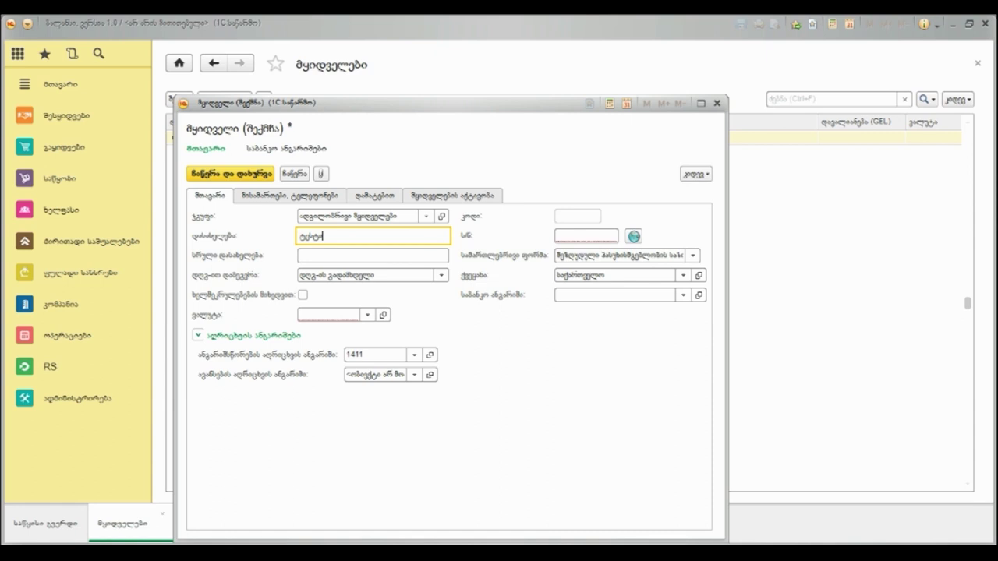
key("Tab")
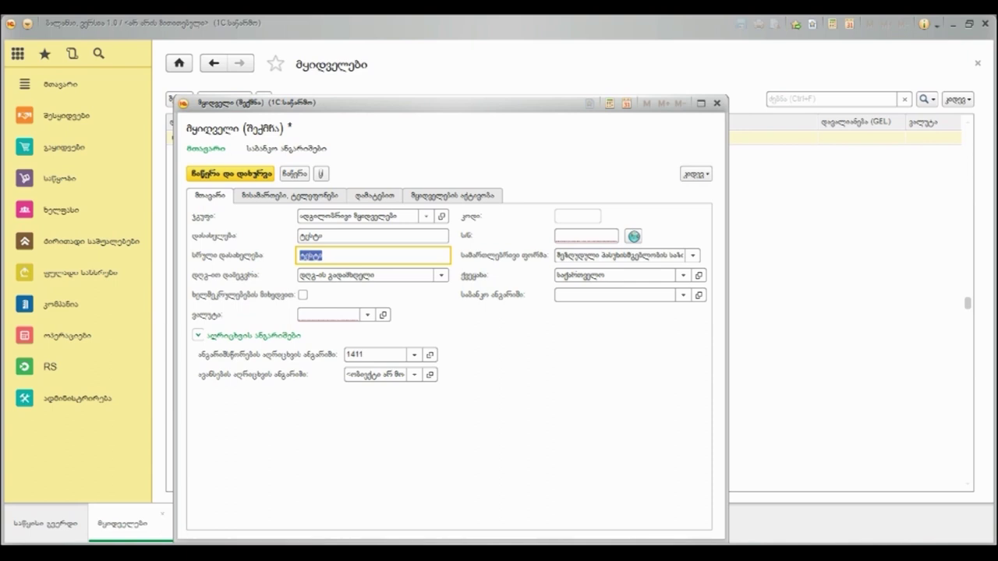
Check the customer's VAT taxation options, keep დღგ-ის გადამხდელი, and enable accounting by contracts (ხელშეკრულებების მიხედვით)
left_click(441, 276)
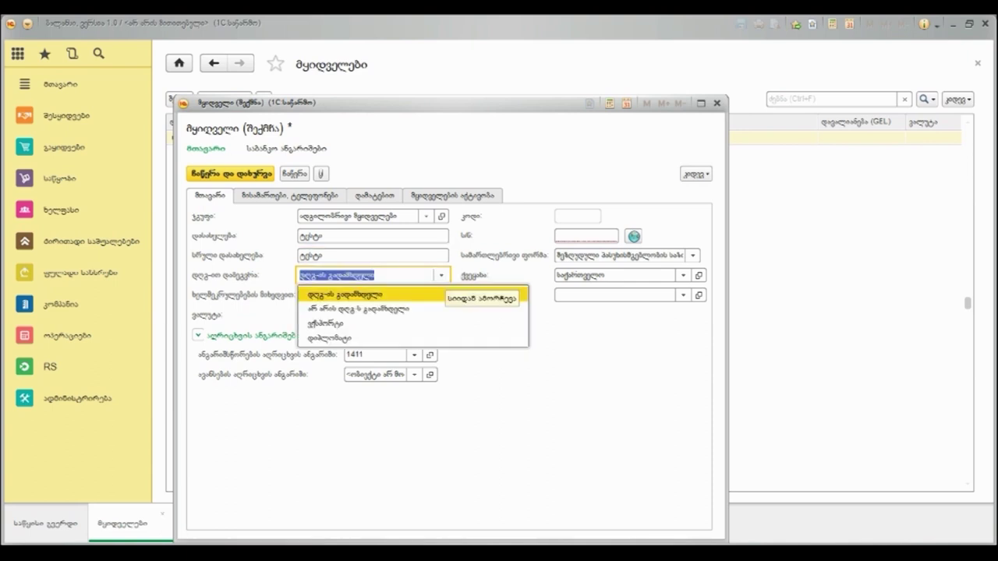
key("Down")
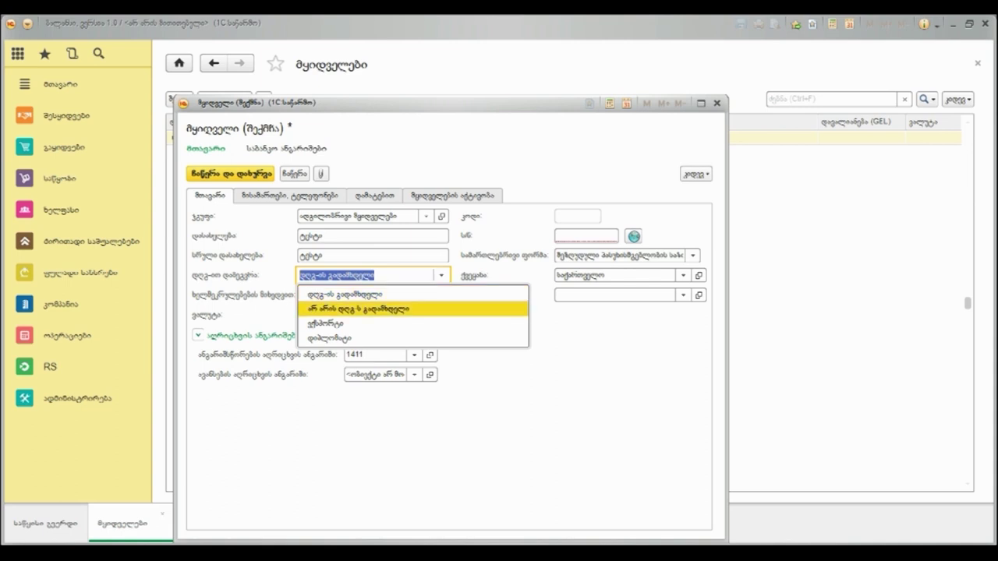
key("Down")
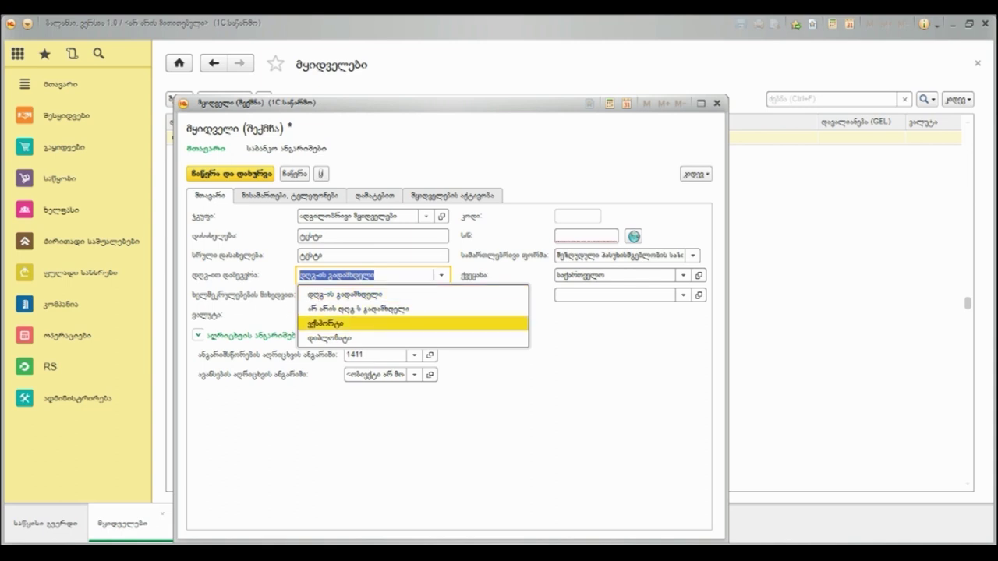
key("Down")
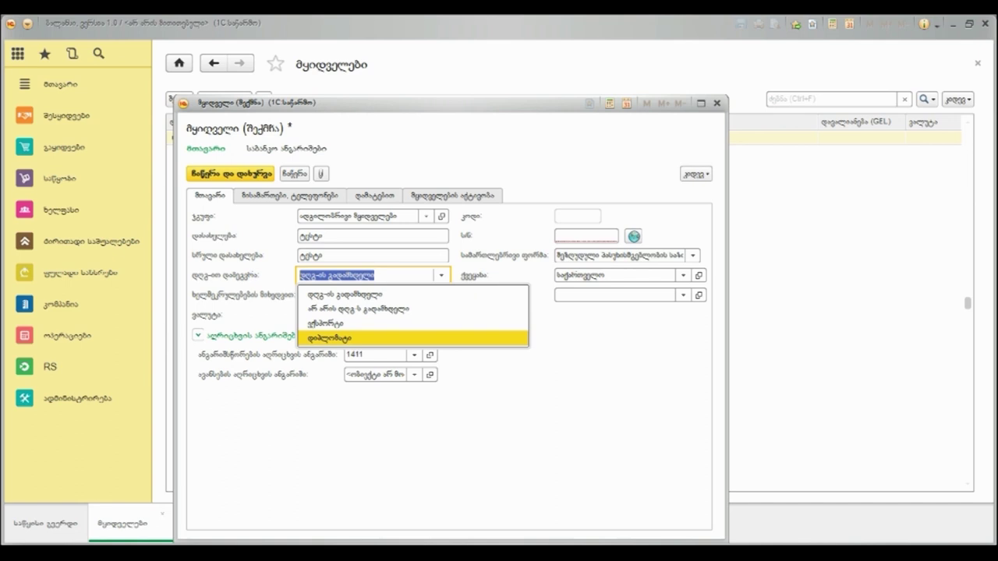
key("Up")
key("Up")
key("Up")
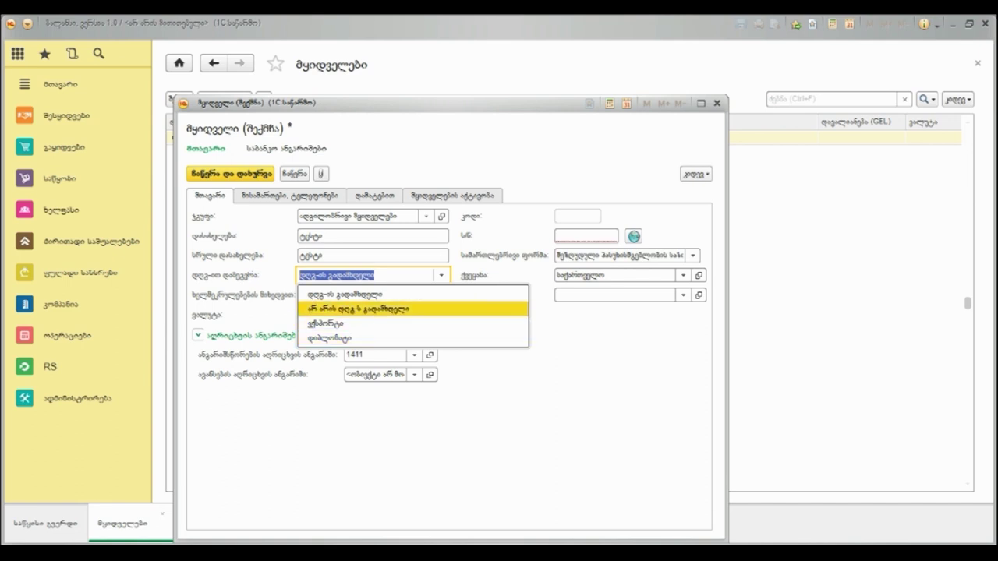
key("Return")
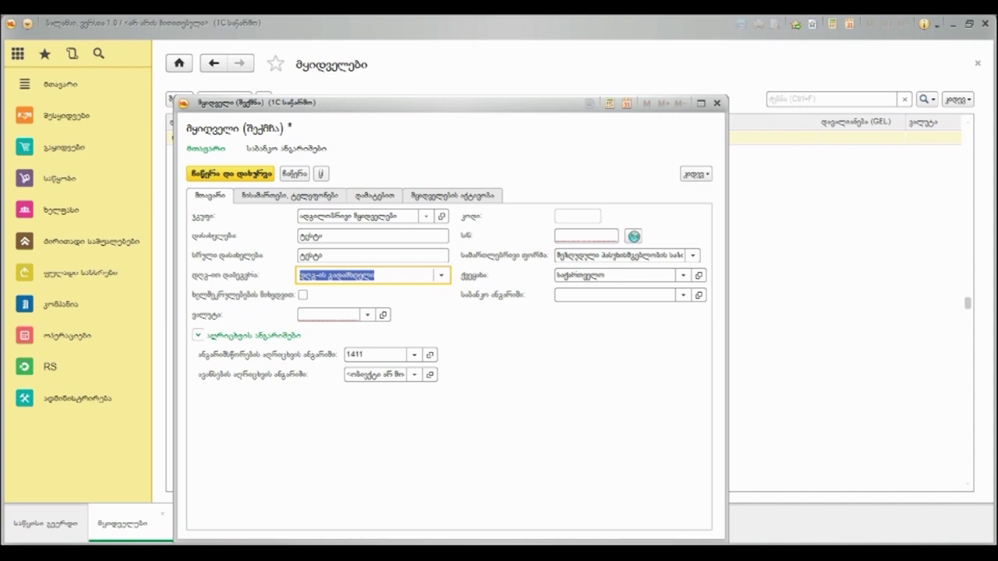
left_click(302, 295)
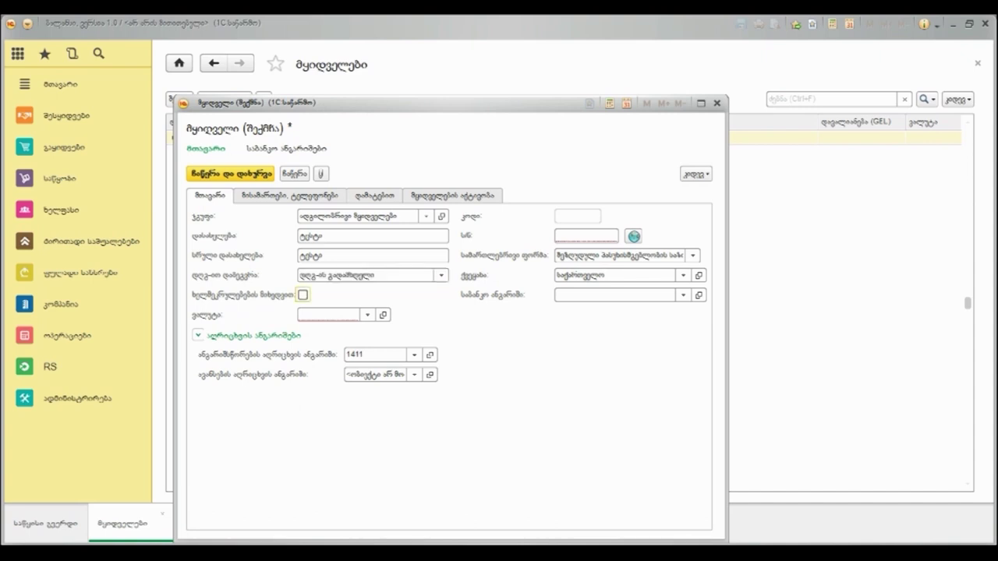
key("space")
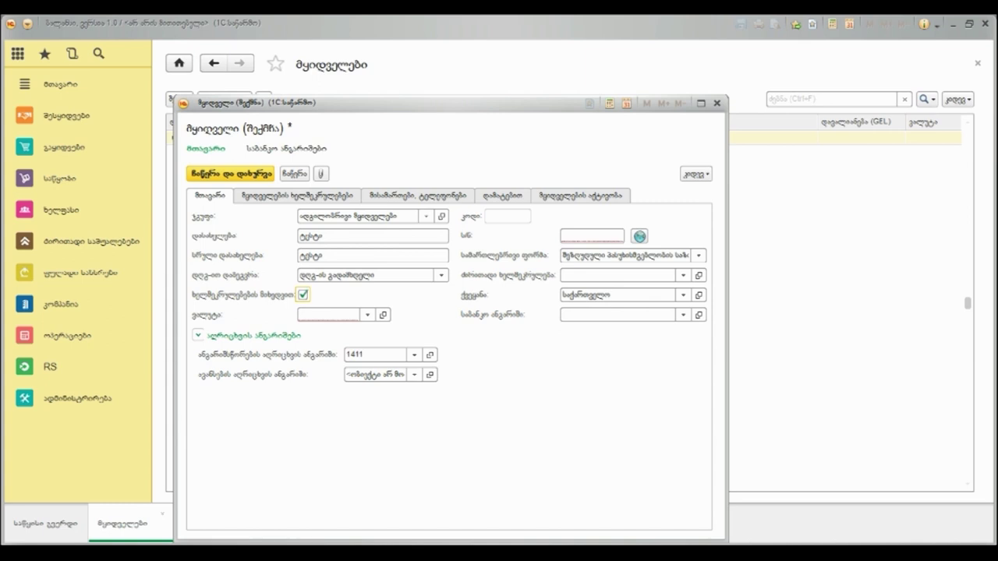
Start a customer contract with VAT taxation დღგ-ის გადამხდელი, discard it, and return to the customer's main details
left_click(297, 195)
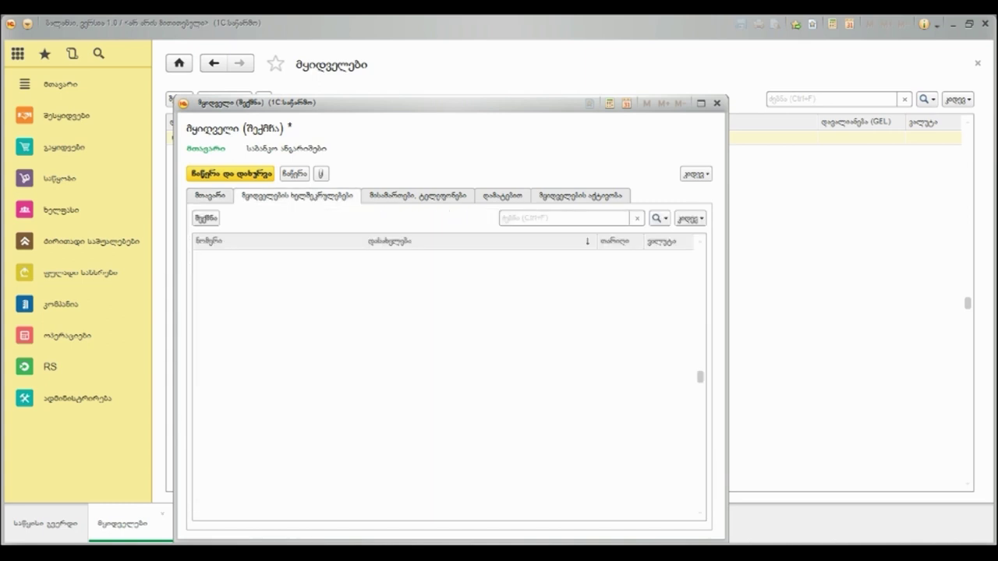
left_click(205, 218)
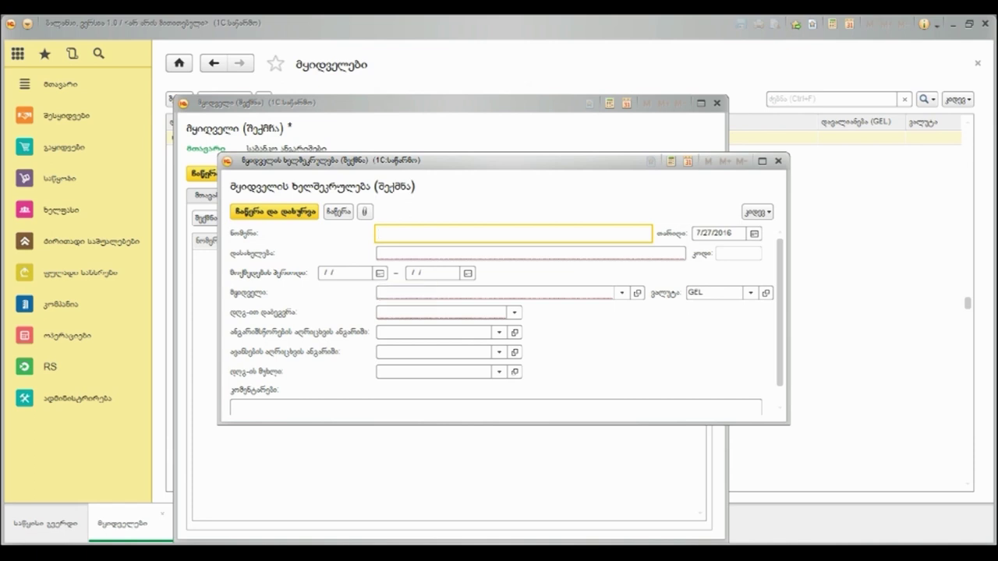
left_click(514, 312)
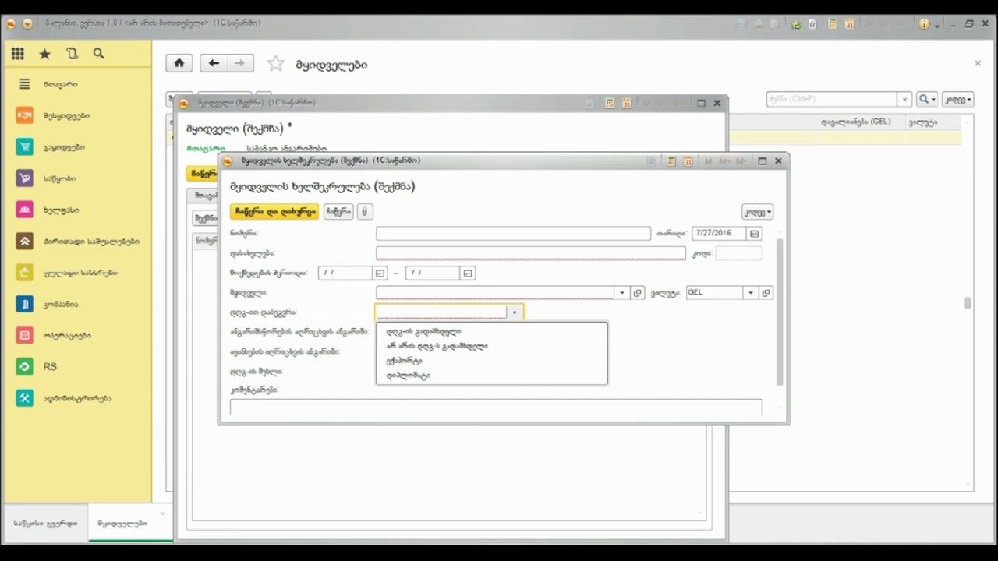
left_click(419, 331)
left_click(499, 331)
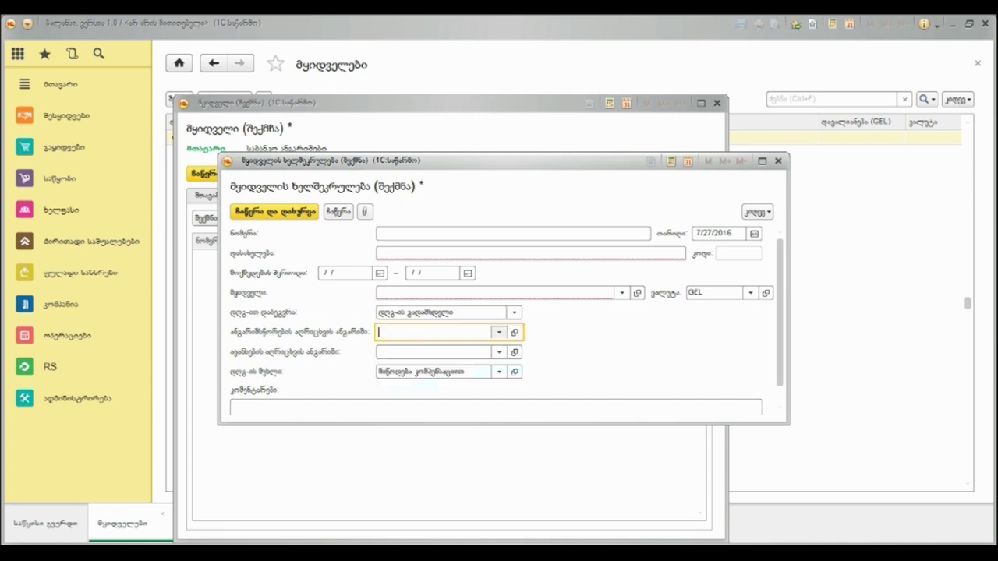
left_click(436, 372)
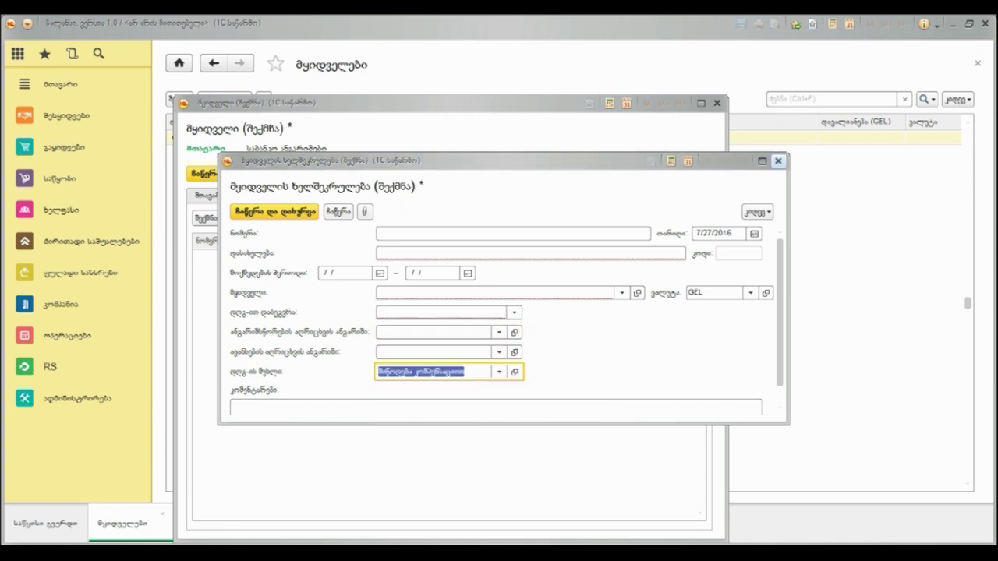
left_click(777, 161)
left_click(206, 194)
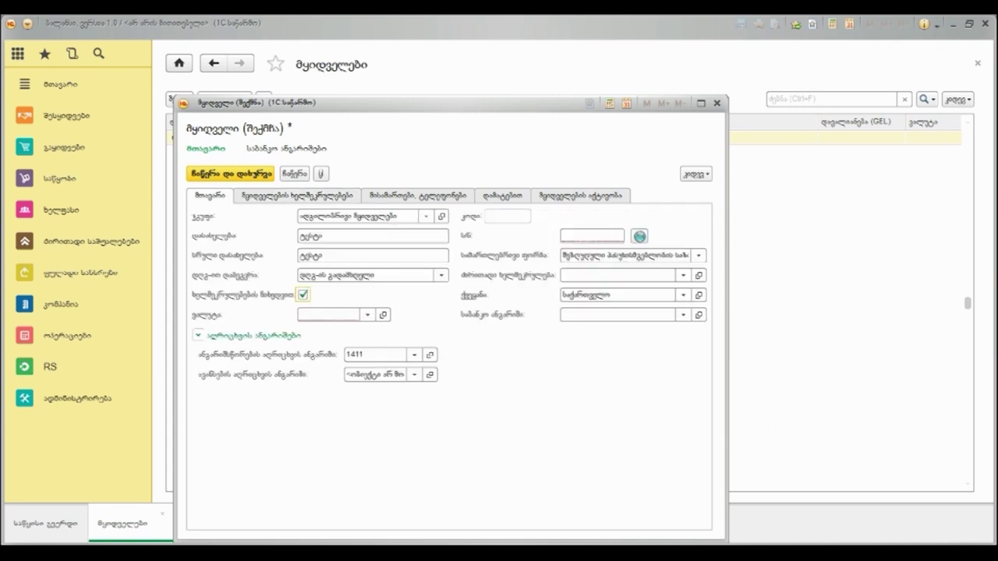
Set the customer's currency to GEL
left_click(367, 314)
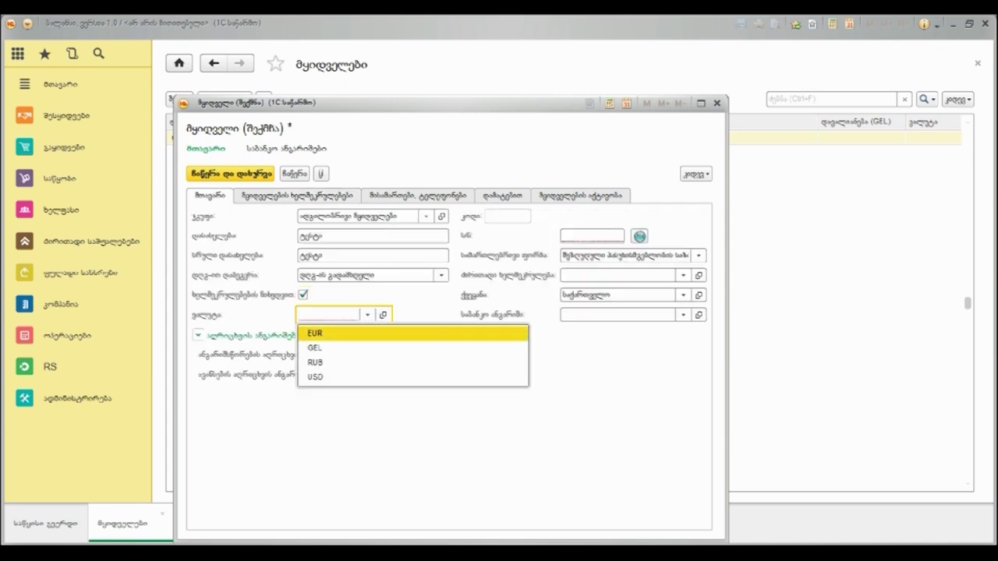
key("Down")
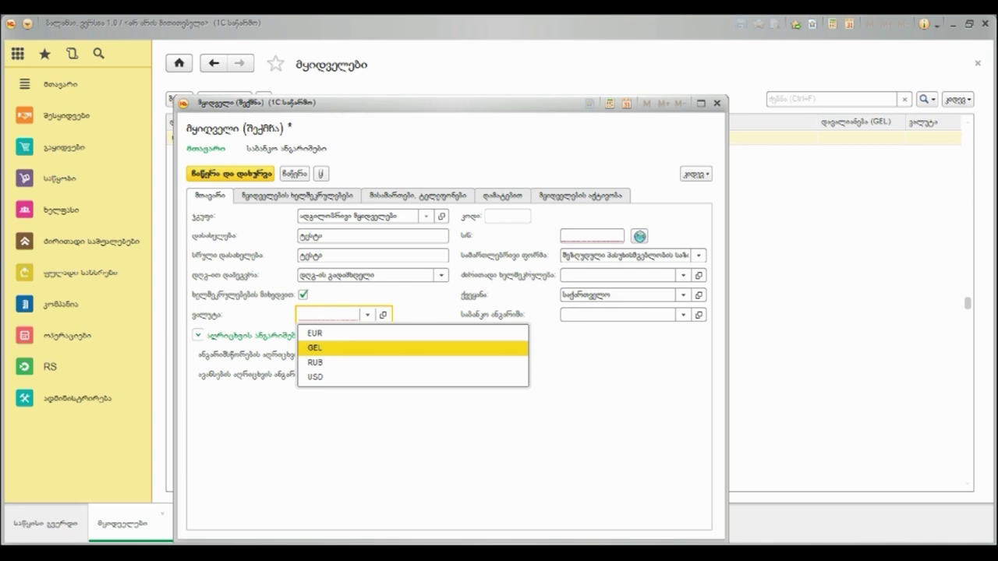
key("Return")
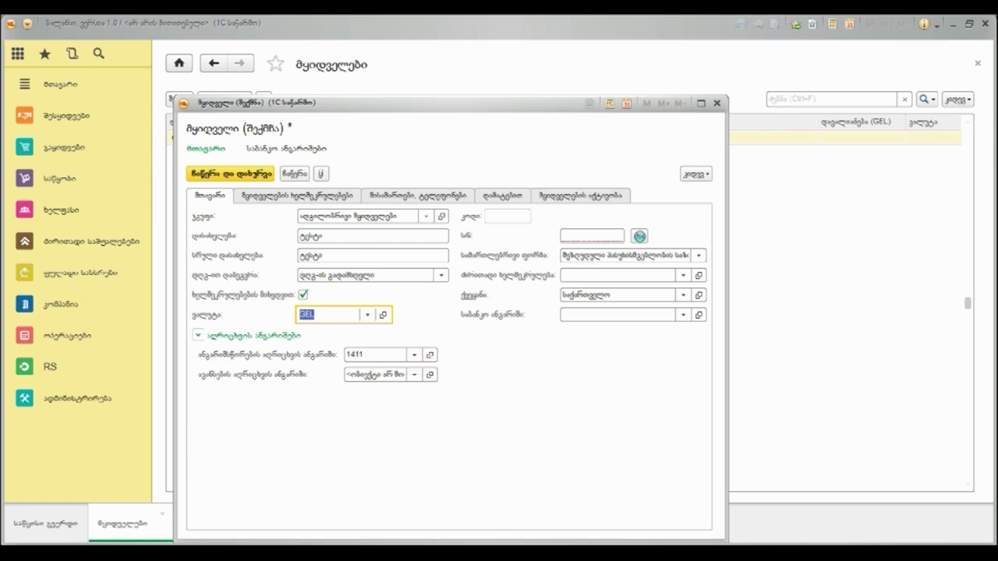
Enter the customer's identification number, load the matching registry data, and accept refilling the legal name from it
left_click(507, 215)
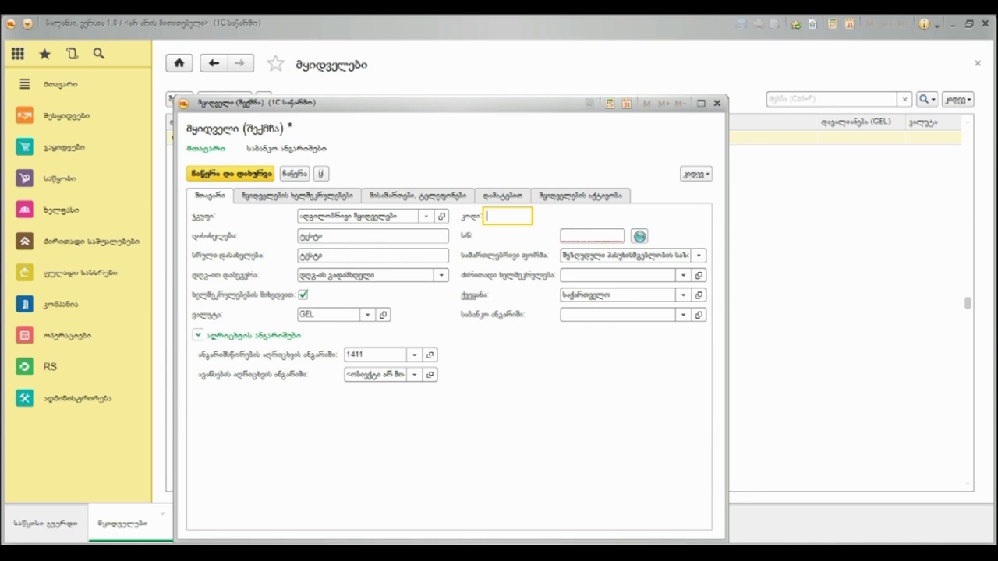
left_click(592, 235)
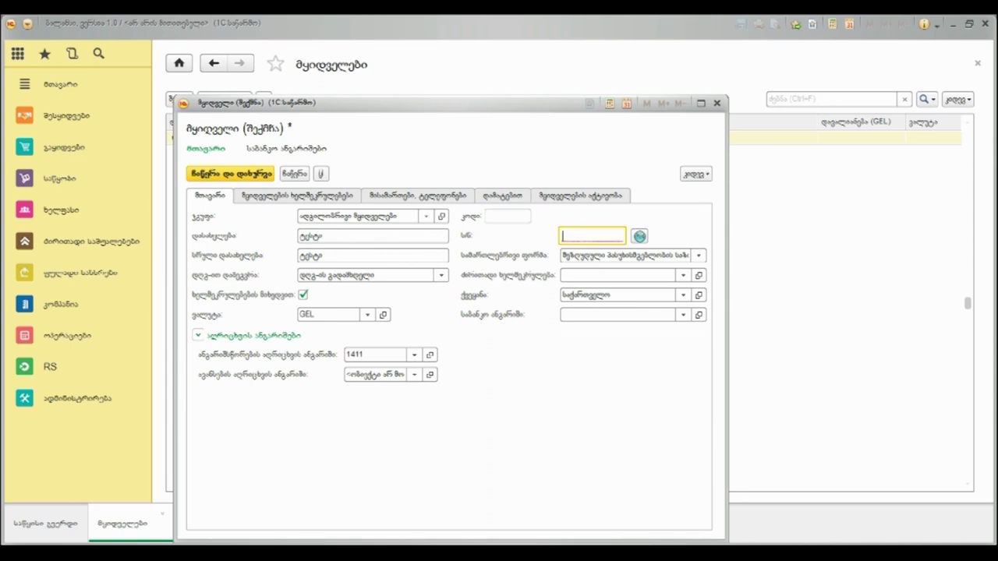
type("12345678910")
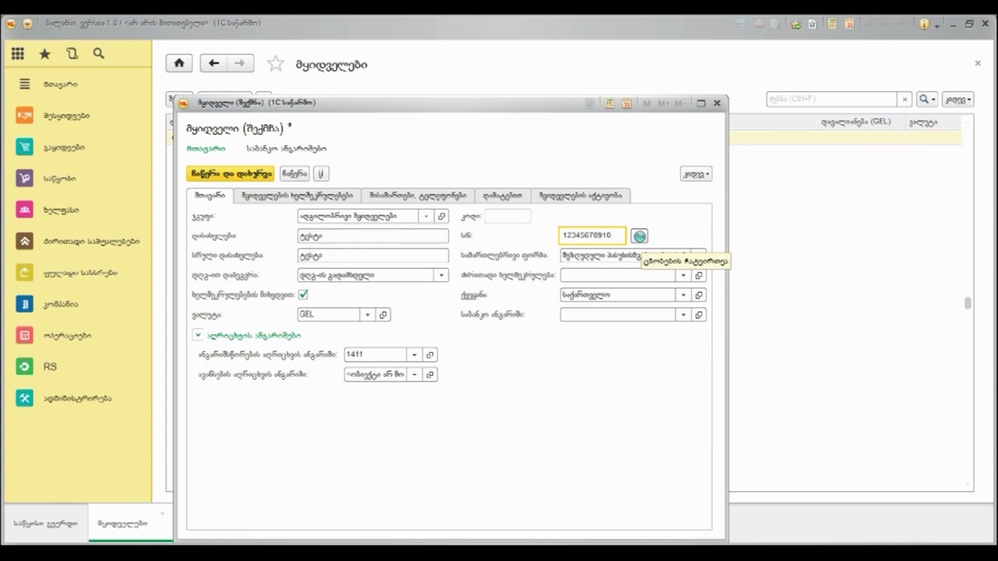
left_click(639, 235)
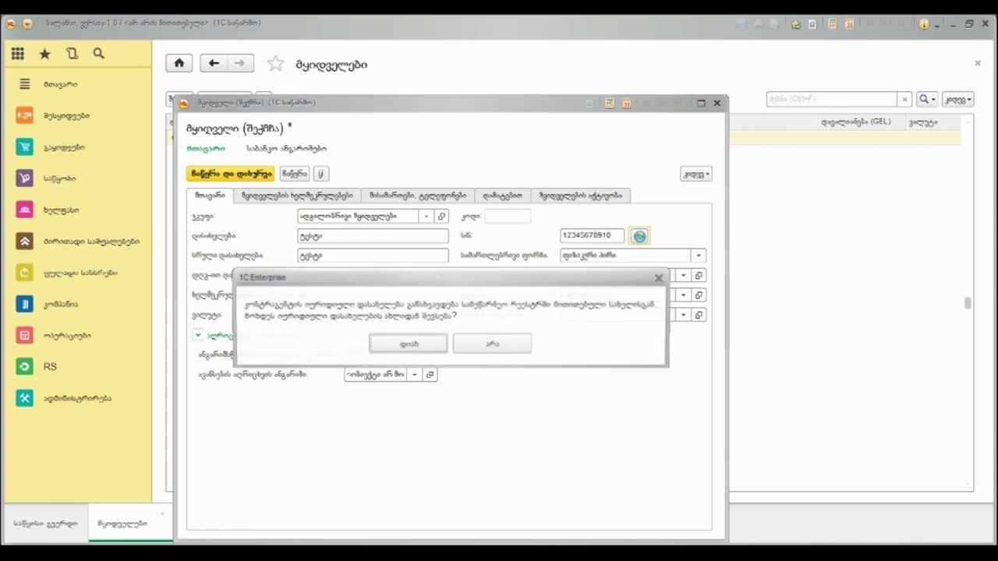
key("Return")
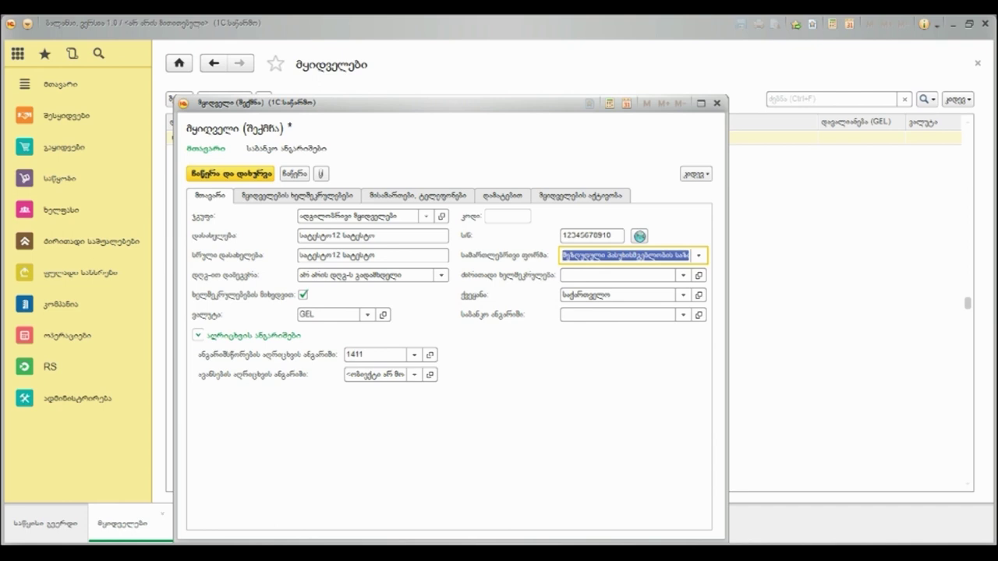
Check the customer's available legal forms and keep შეზღუდული პასუხისმგებლობის საზოგადოება
left_click(699, 255)
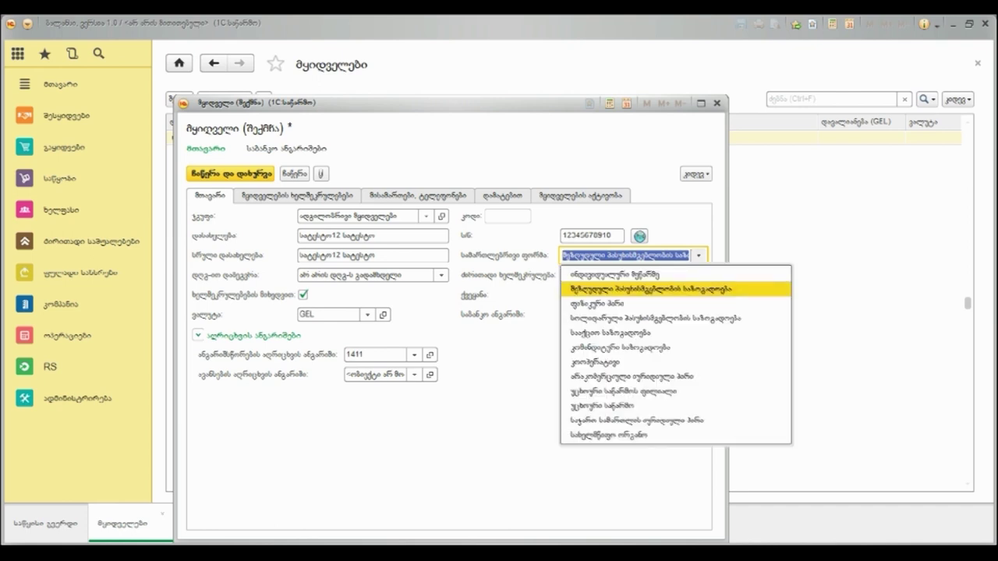
key("Down")
key("Down")
key("Down")
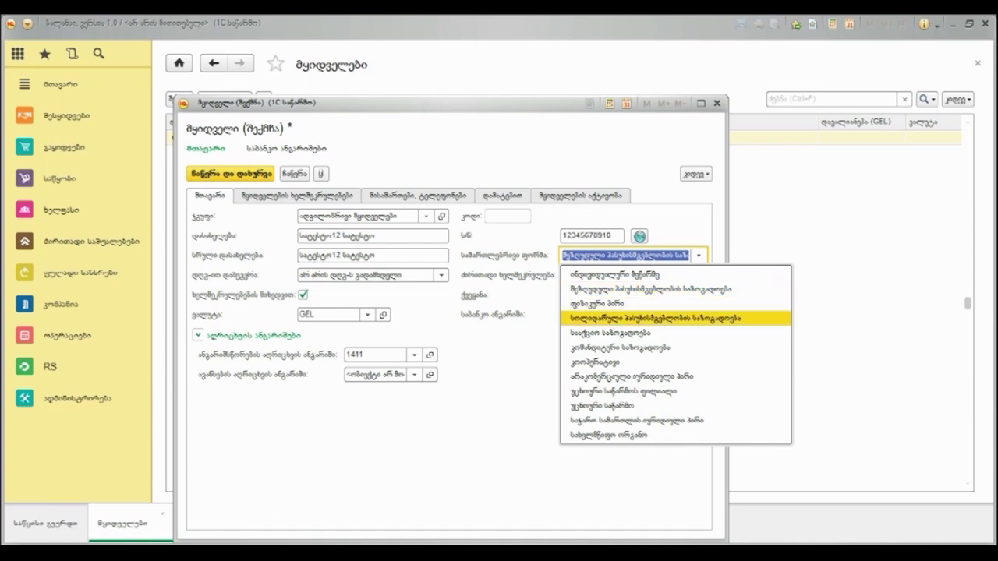
key("Up")
key("Up")
key("Return")
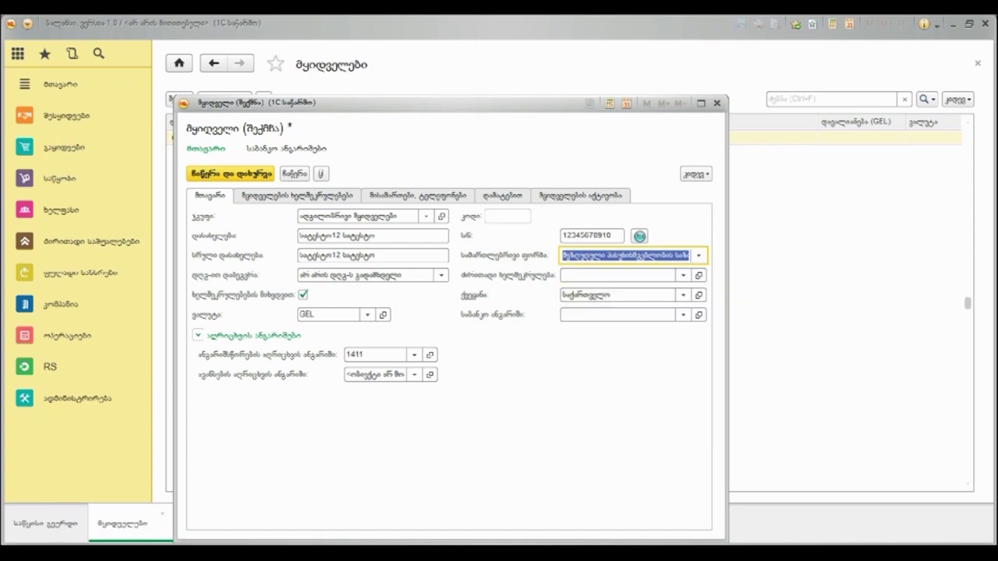
Save the customer card and check the choices for its main contract (ძირითადი ხელშეკრულება)
key("Tab")
key("ctrl+s")
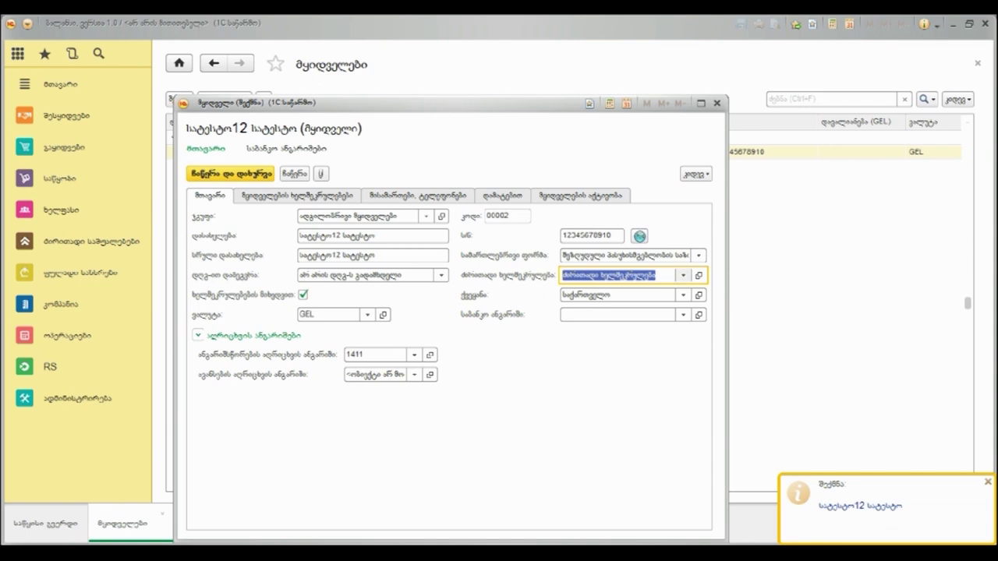
left_click(683, 275)
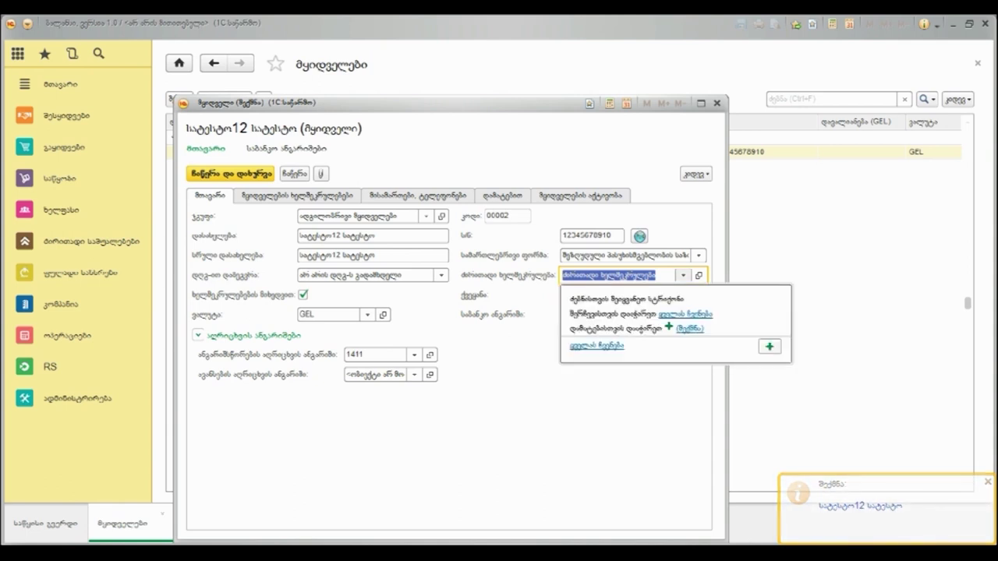
key("Escape")
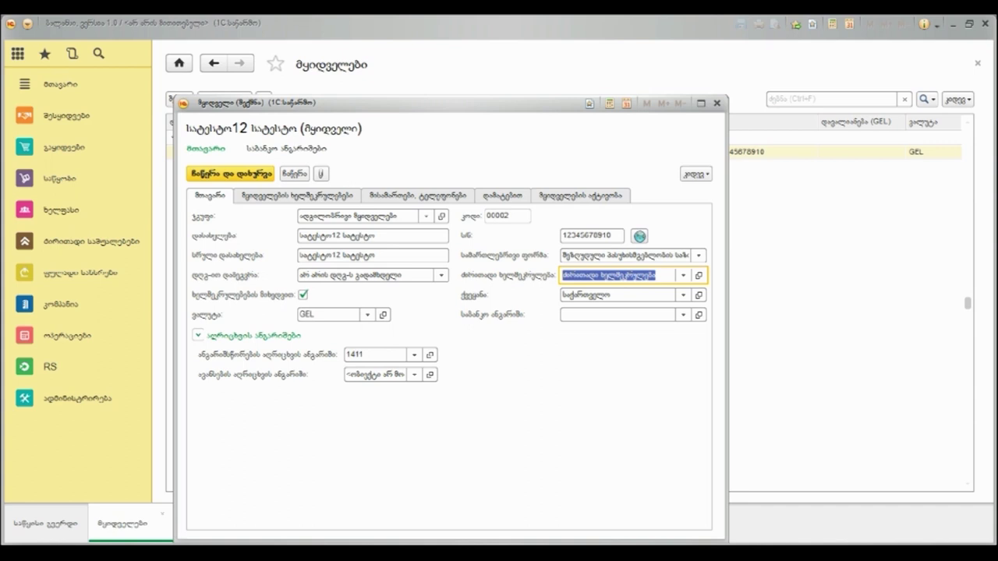
Choose საქართველო from the world countries classifier and assign it as the customer's country
left_click(683, 296)
key("F4")
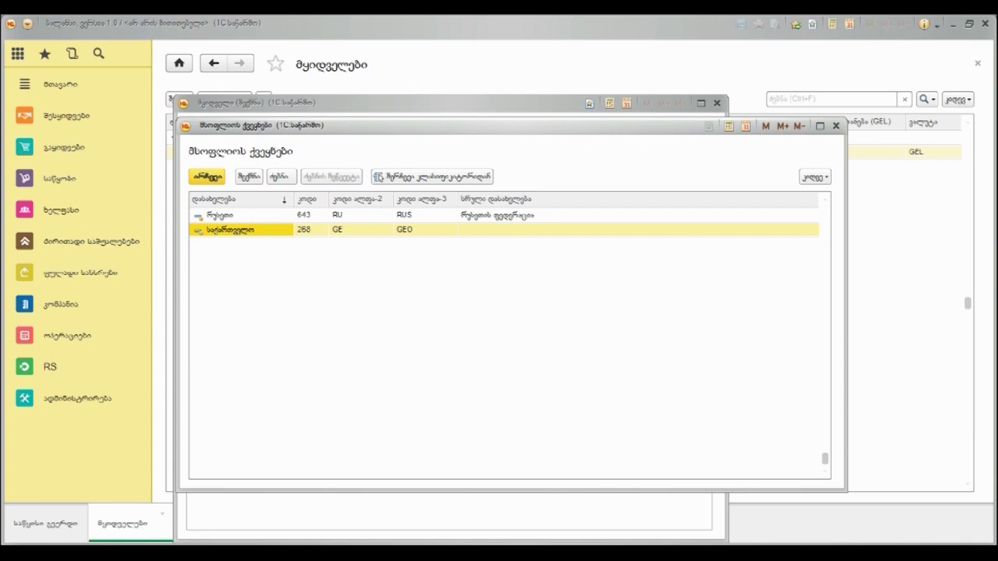
left_click(432, 177)
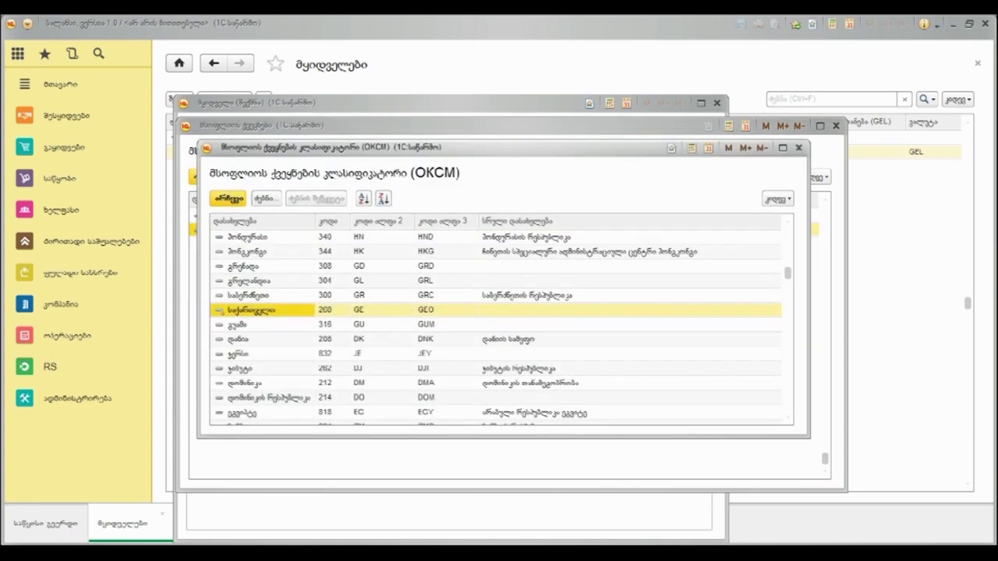
key("Return")
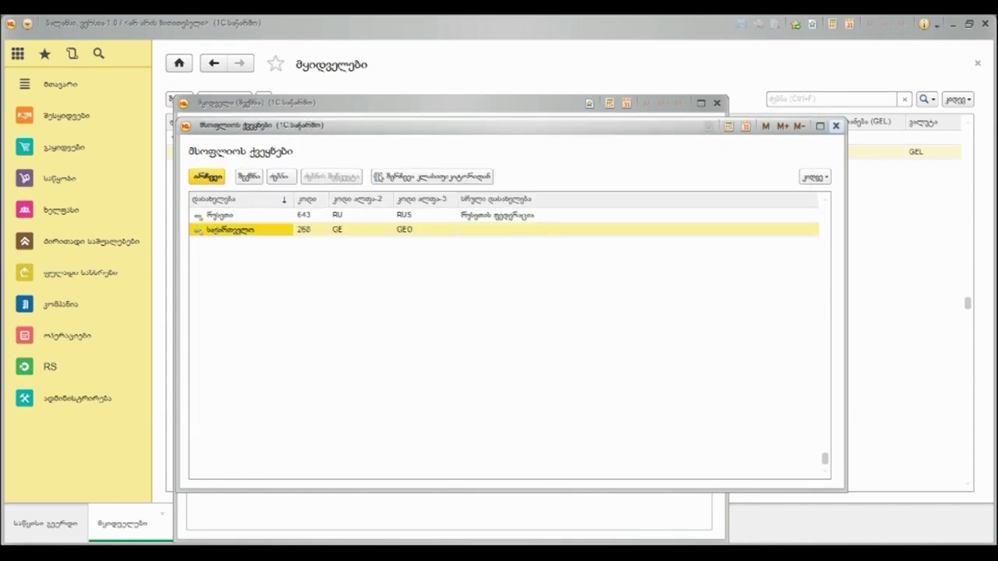
key("Return")
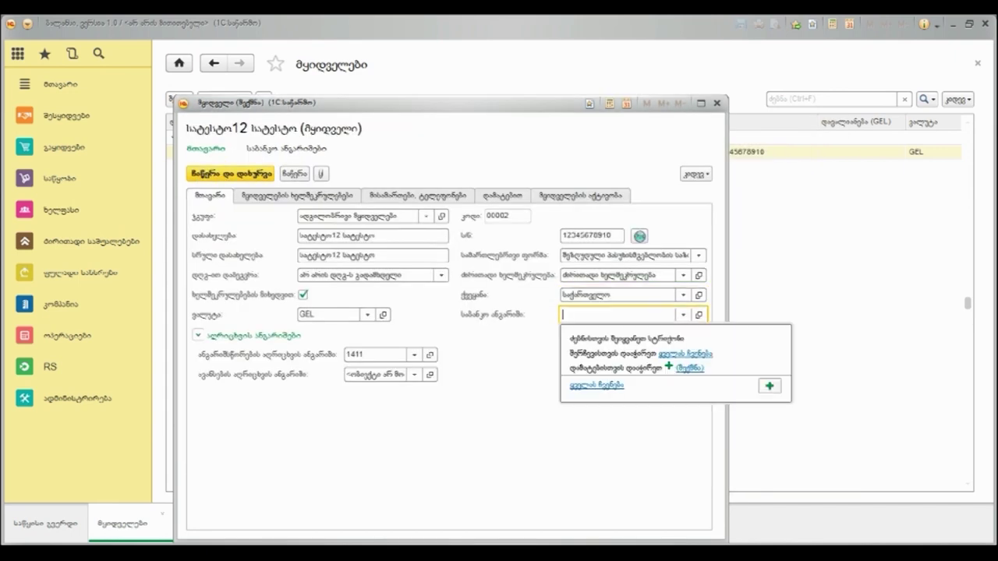
key("F4")
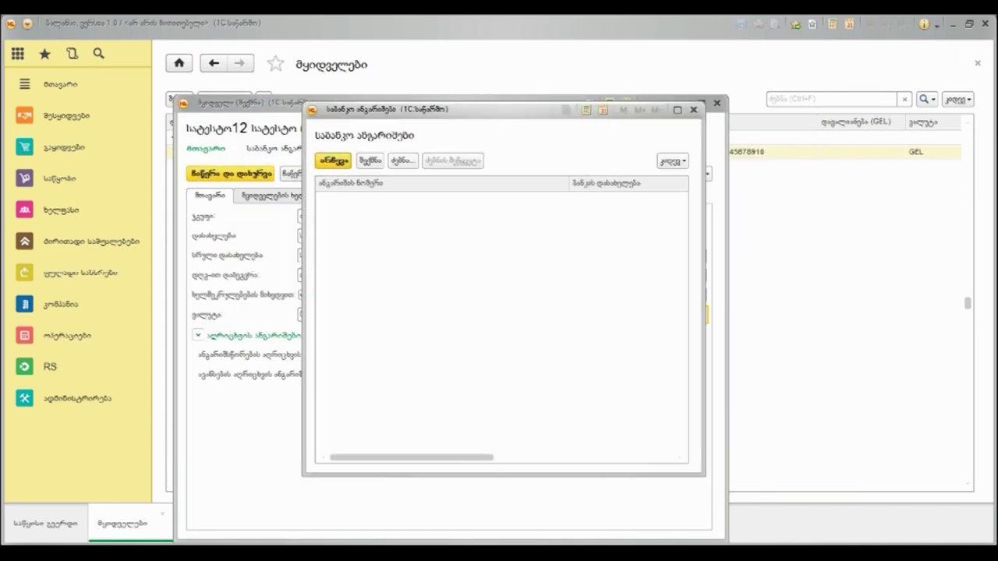
key("Insert")
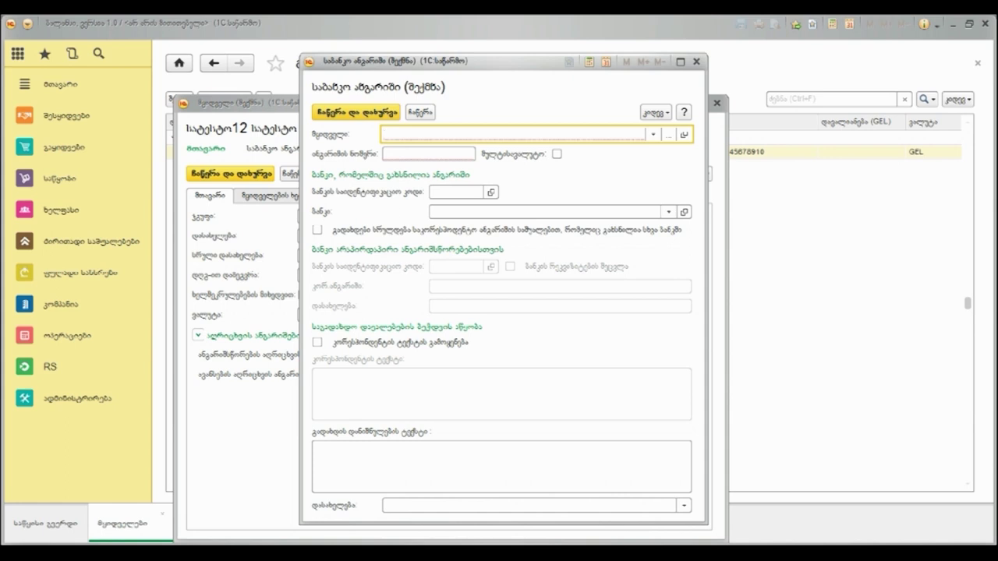
left_click(697, 62)
left_click(693, 105)
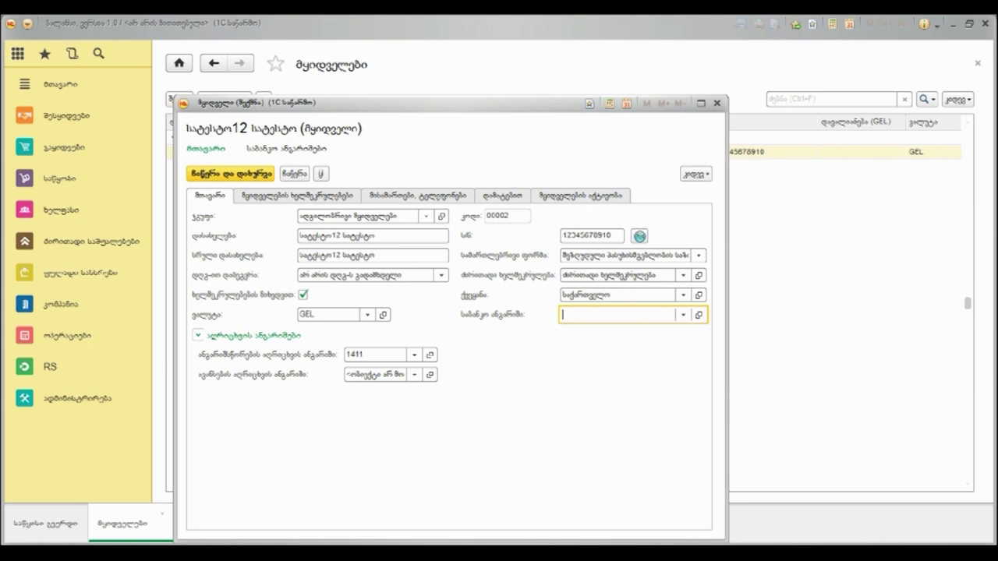
Set the customer's settlement account to 1411 and the advances account to 3120
left_click(415, 353)
left_click(382, 408)
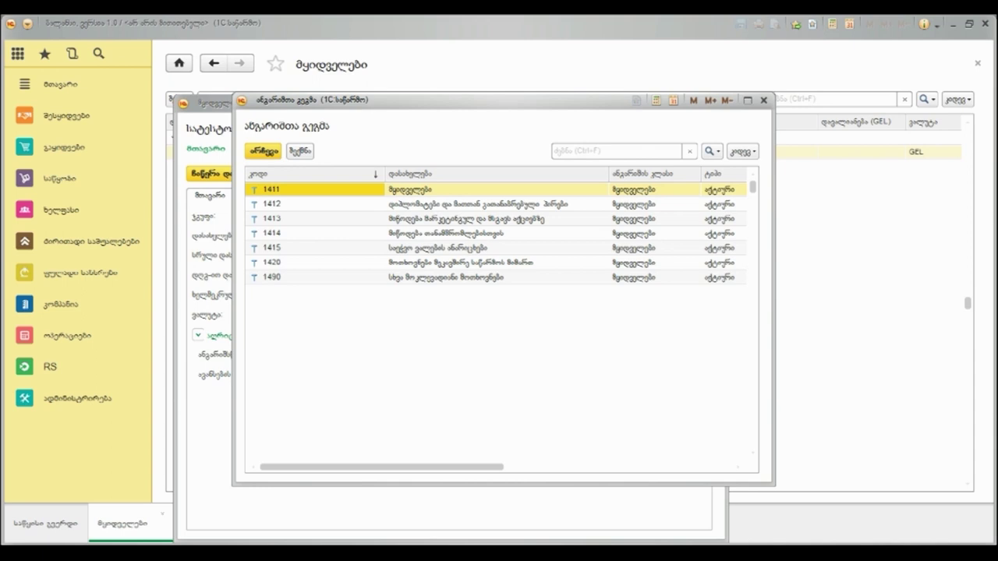
key("Return")
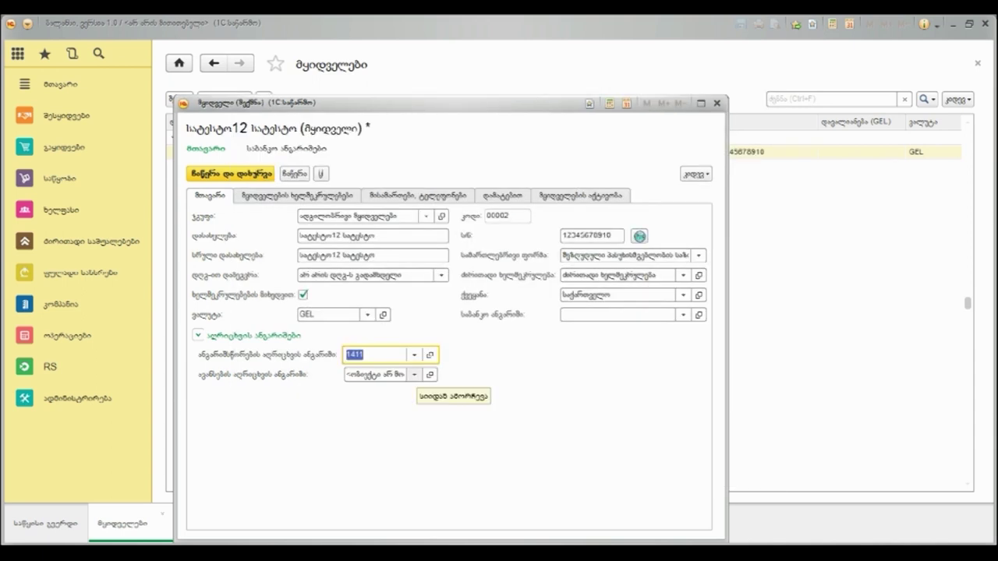
left_click(414, 375)
key("Down")
key("Return")
key("Return")
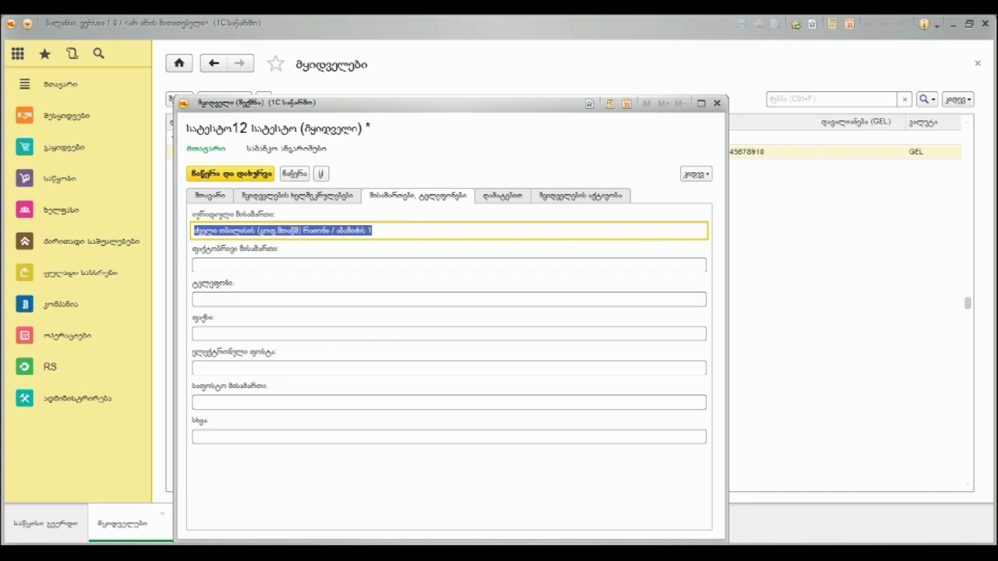
Examine the customer's address and contact fields, the additional notes, and the customer activity with its GEL balance
key("Return")
key("Return")
key("Return")
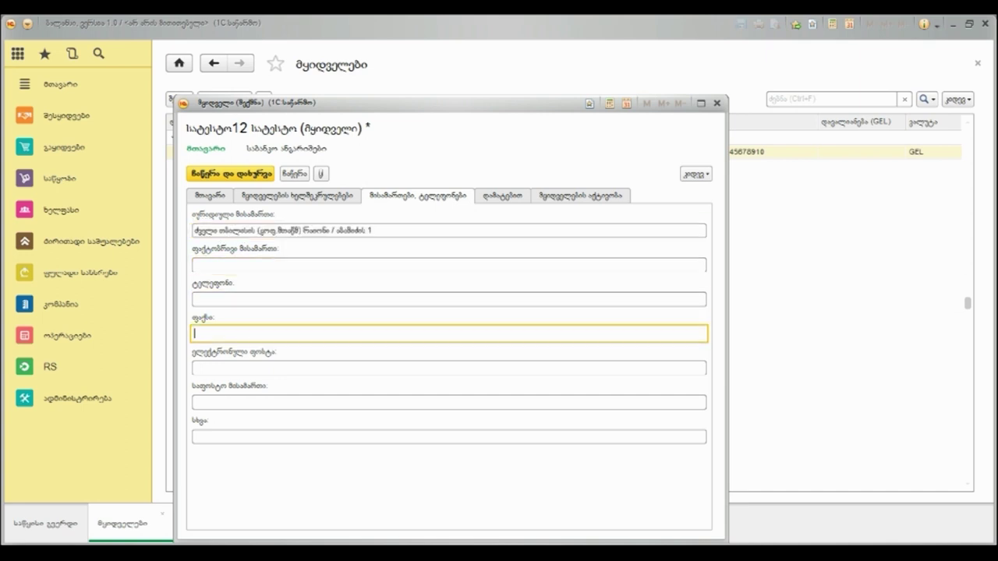
key("Return")
key("Return")
key("Return")
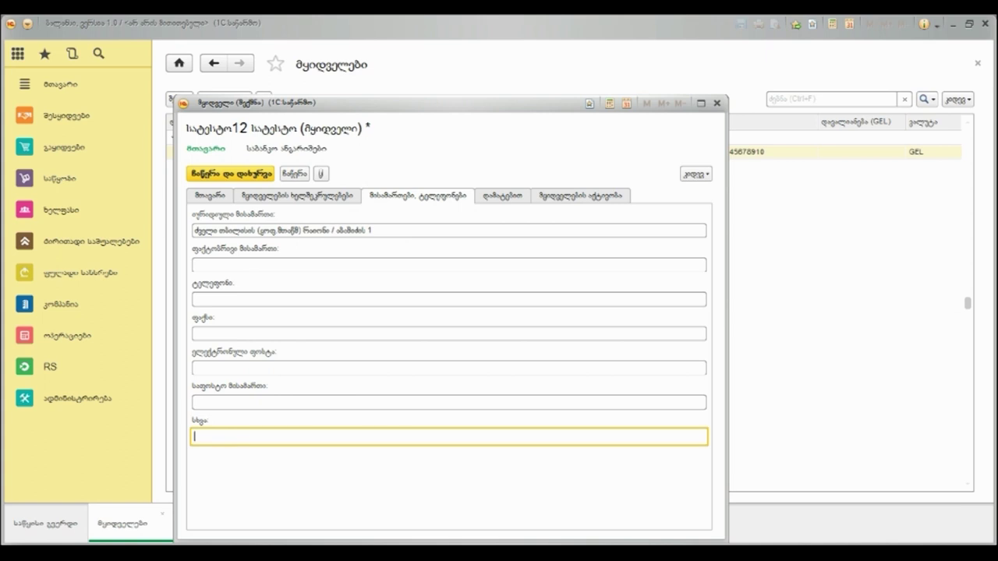
key("Return")
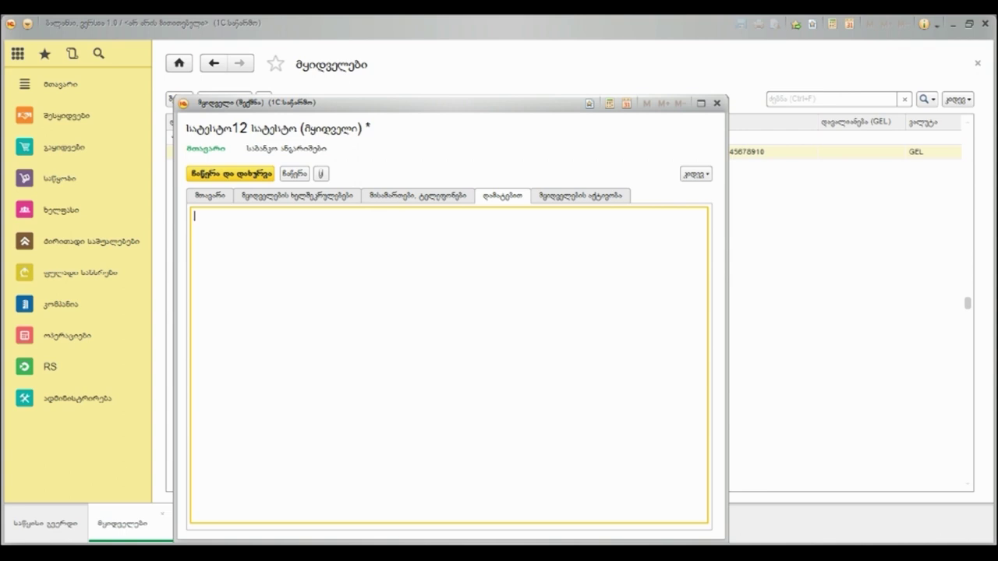
left_click(580, 196)
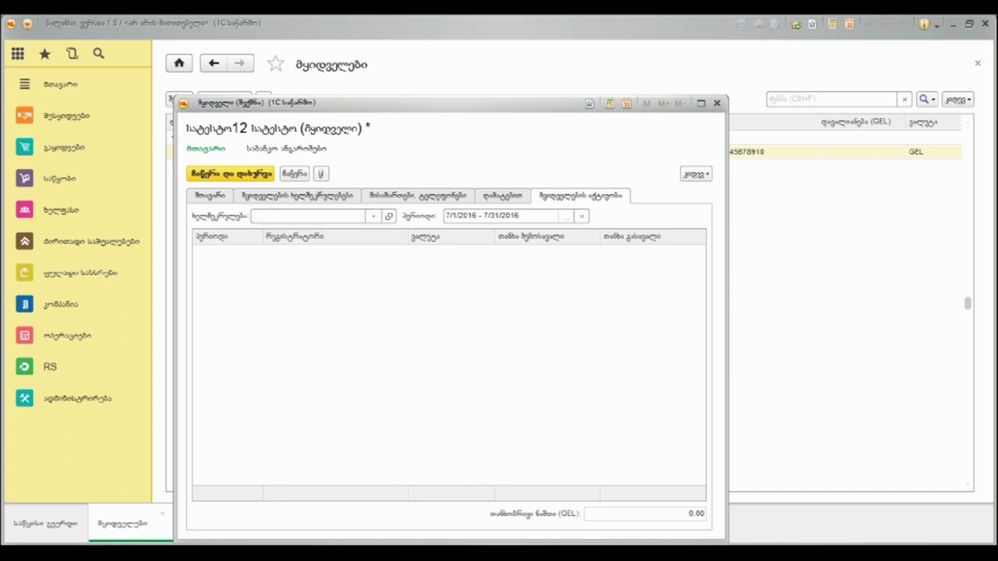
left_click(646, 514)
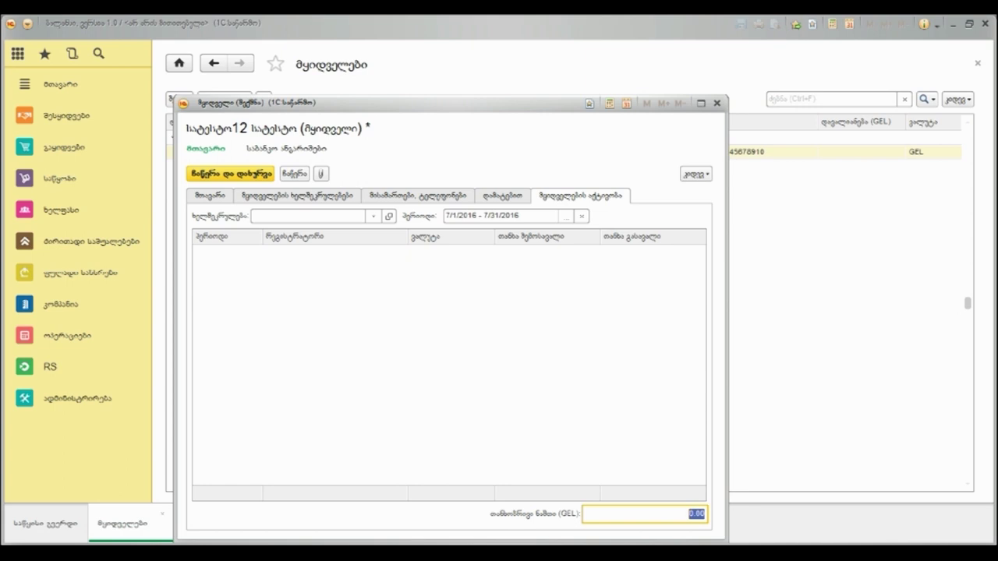
Add a bank account for the customer with the account number and the bank ბანკი, and save it
left_click(286, 149)
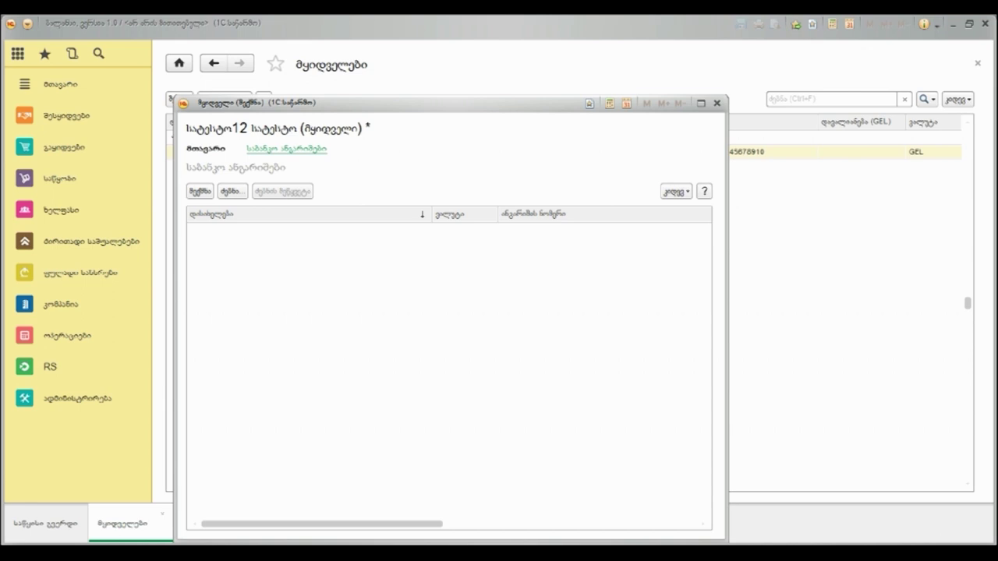
key("Insert")
left_click(428, 153)
type("123456789")
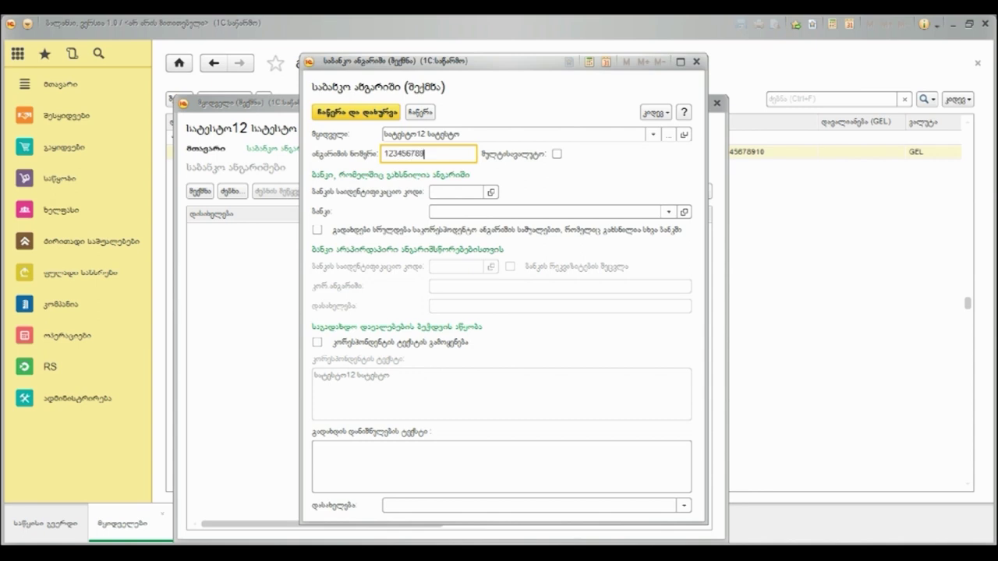
left_click(431, 212)
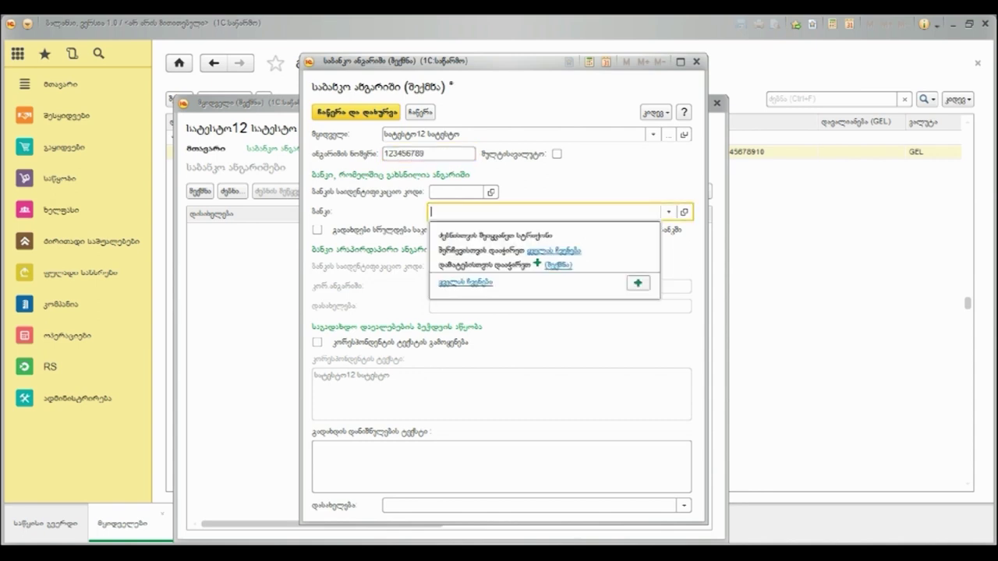
key("F4")
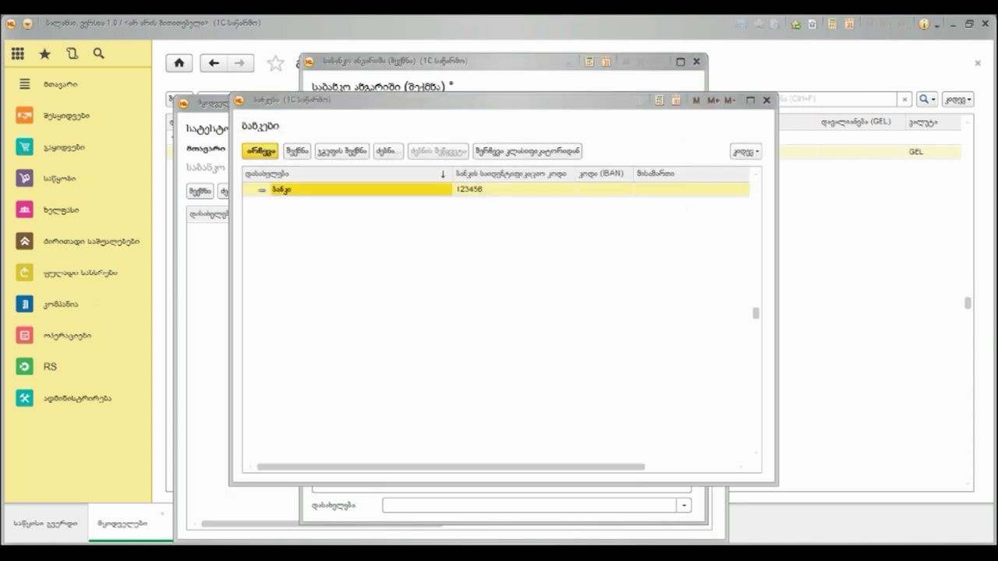
key("Return")
key("ctrl+Return")
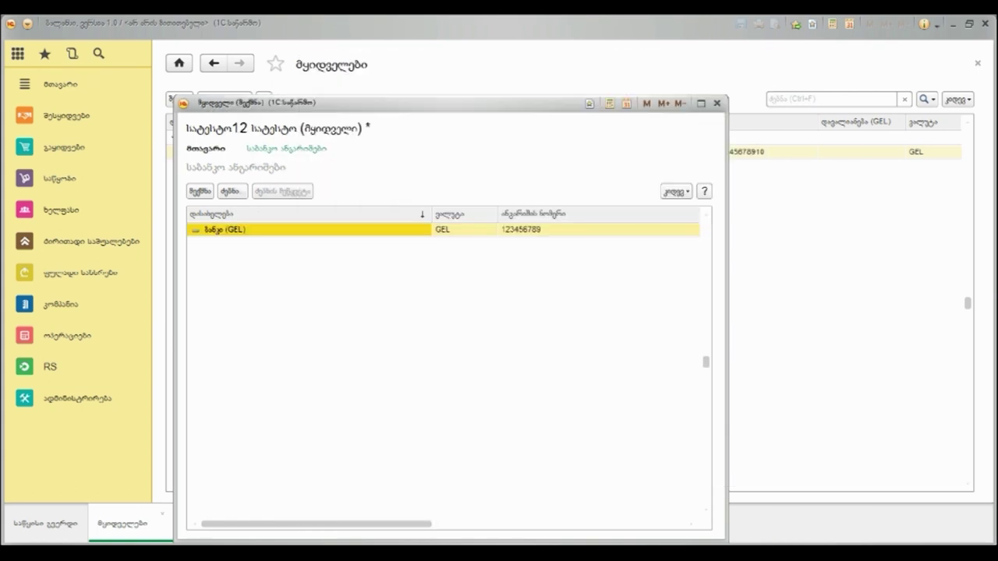
Assign ბანკი (GEL) as the bank account in the customer's main details, then save and close the card
key("Escape")
key("F4")
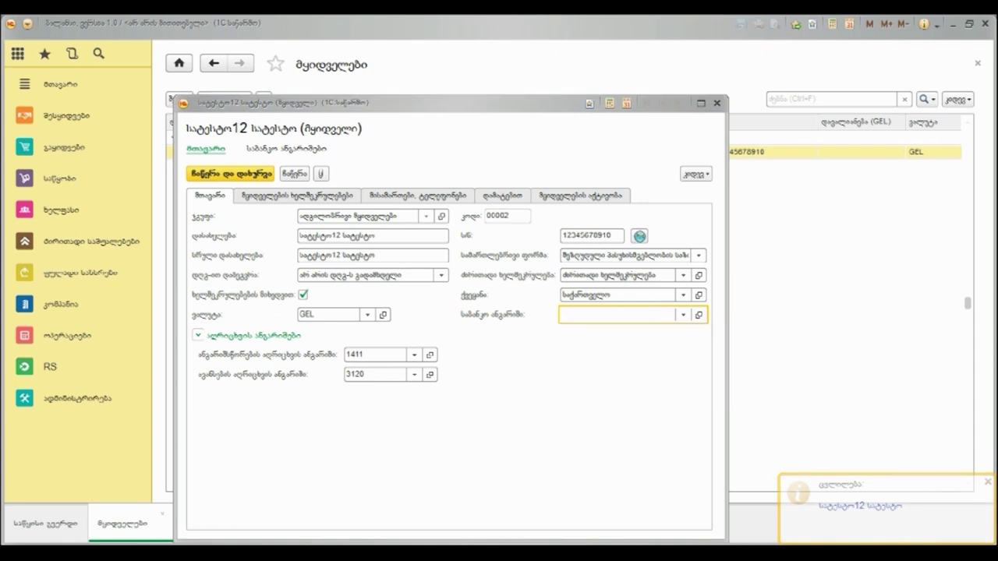
key("Return")
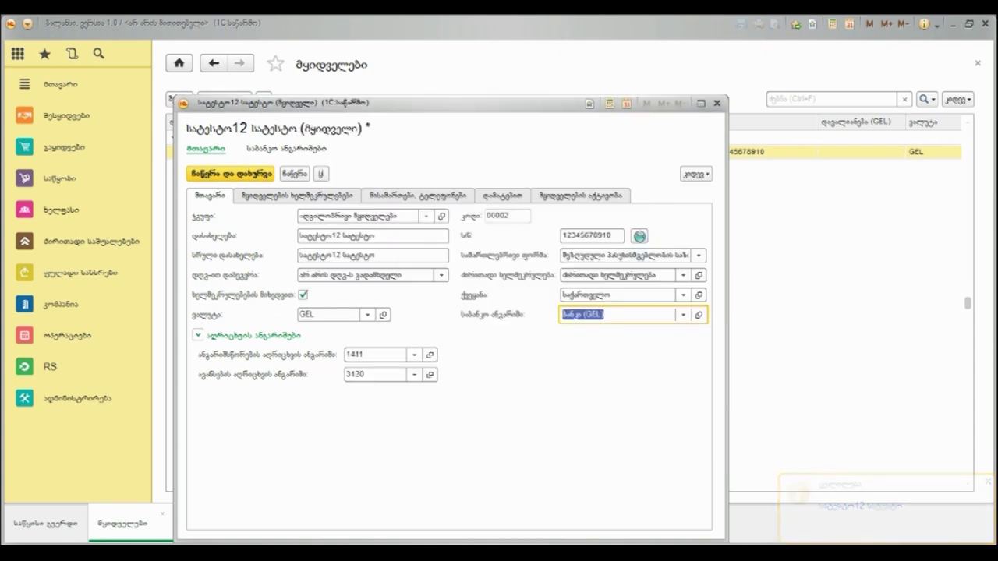
key("ctrl+Return")
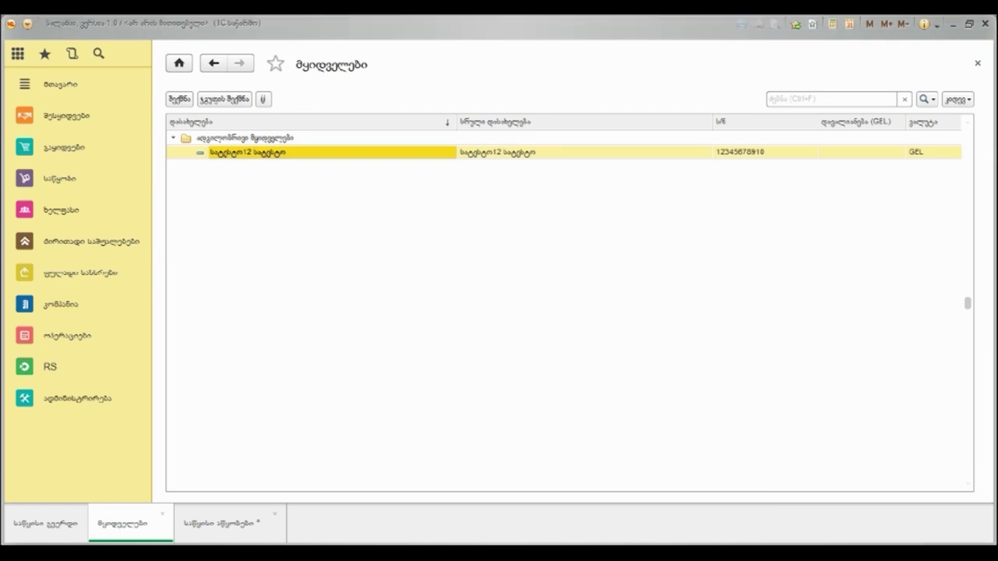
Open the suppliers list (მომწოდებლები) and create the supplier group ადგილობრივი მომწოდებლები
left_click(66, 115)
left_click(471, 117)
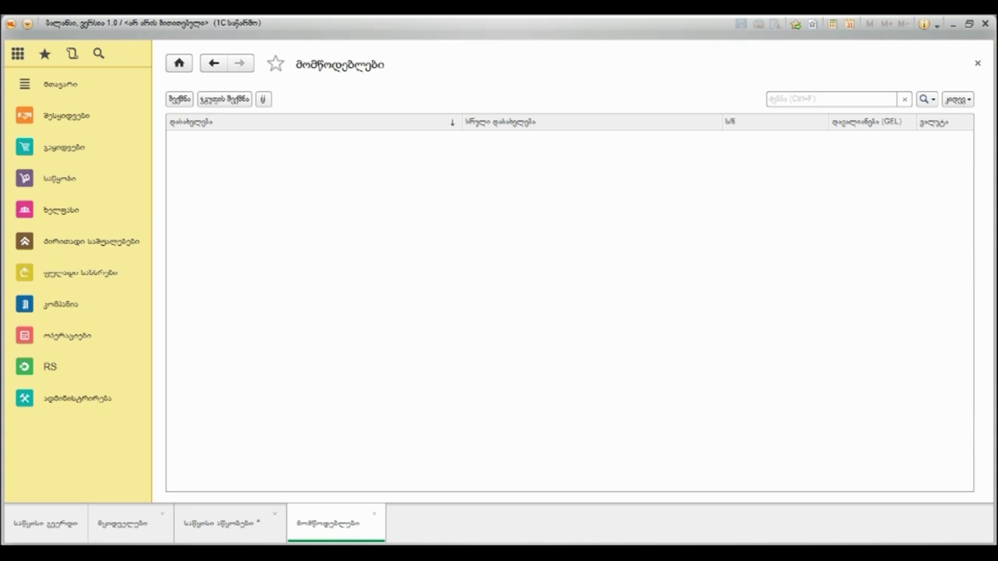
left_click(225, 99)
type("ადგილობრ")
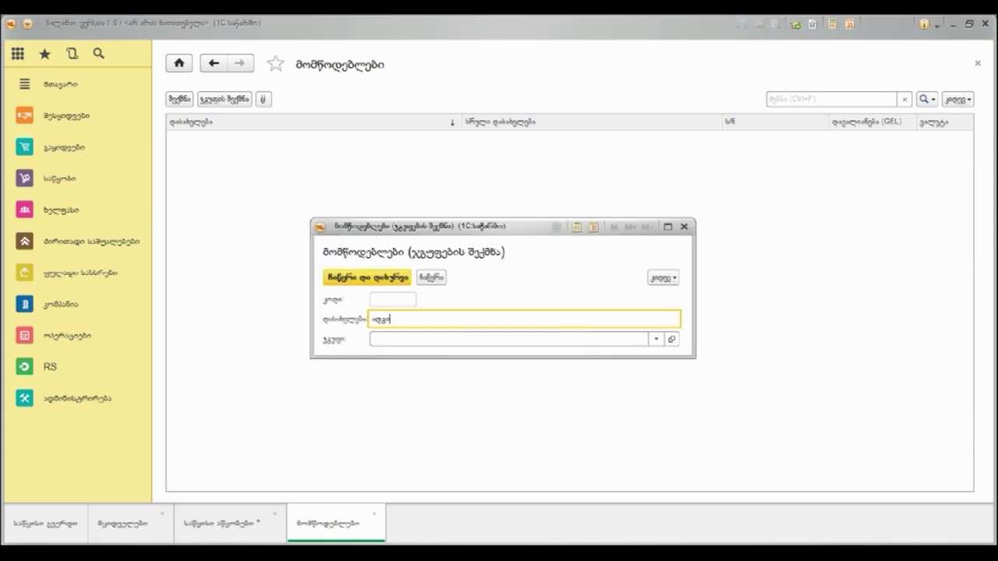
type("ივი მომწოდებლები")
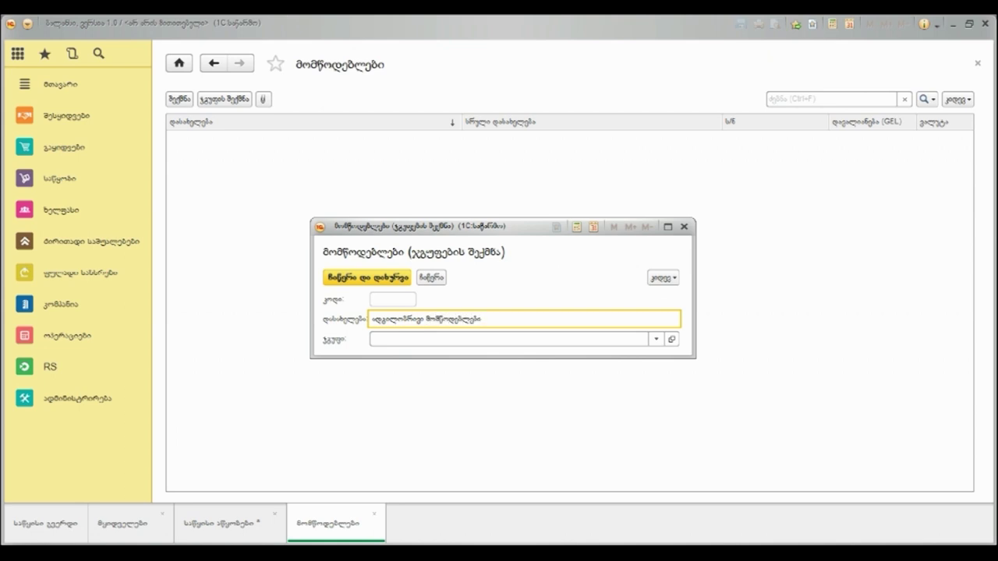
key("ctrl+Return")
Save the local suppliers group, then create and save a second supplier group named უცხოური მომწოდებლები
key("ctrl+F9")
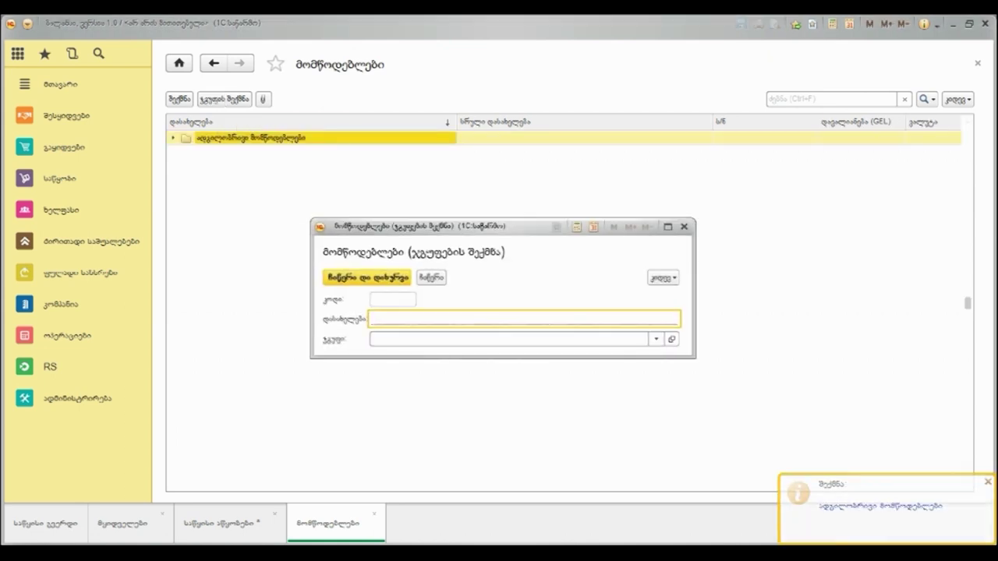
type("უცხოური მ")
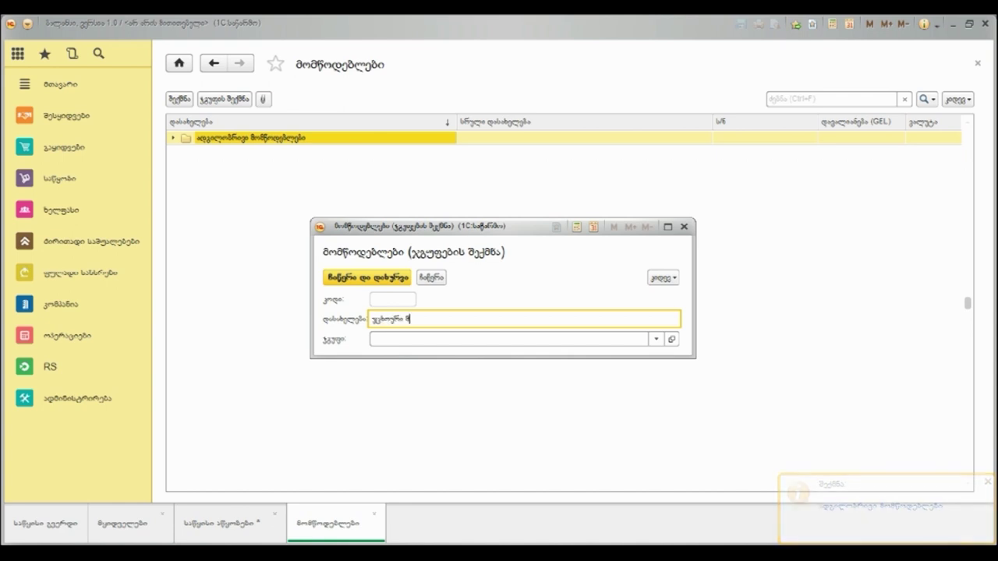
type("ომწოდებლები")
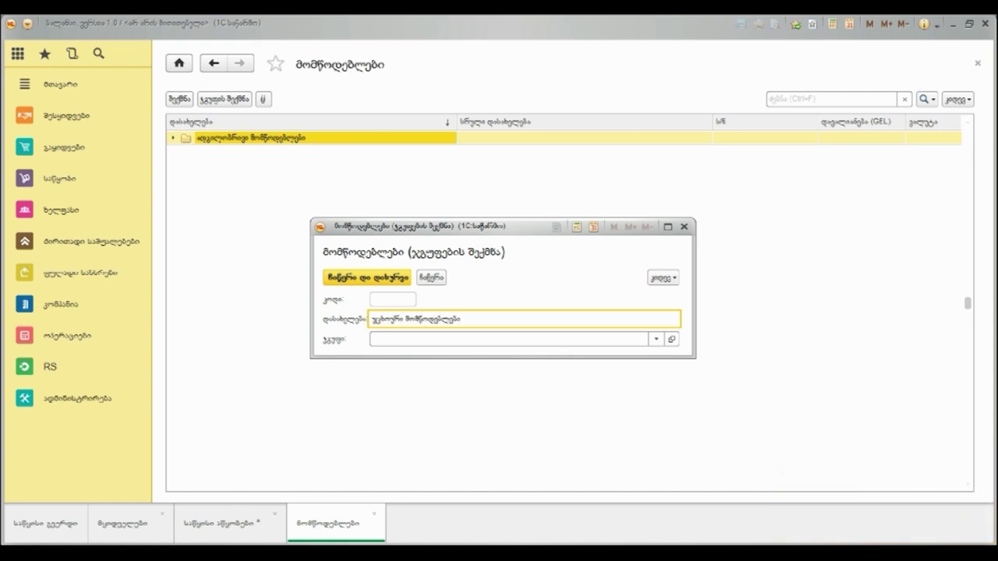
key("ctrl+Return")
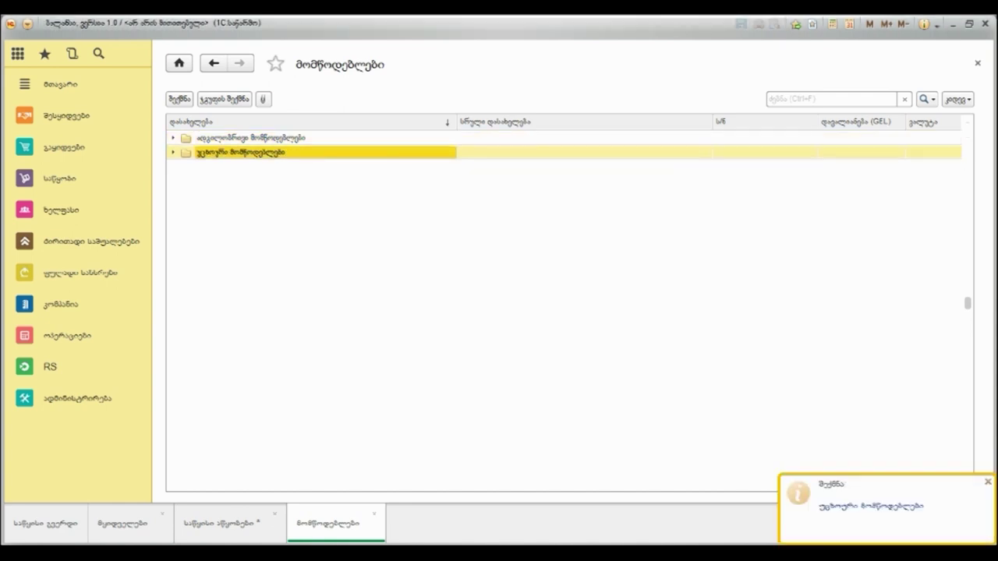
Start a new supplier card in the group ადგილობრივი მომწოდებლები and enable income tax accounting (საშ. გად.-ის გათვალისწინება)
key("Insert")
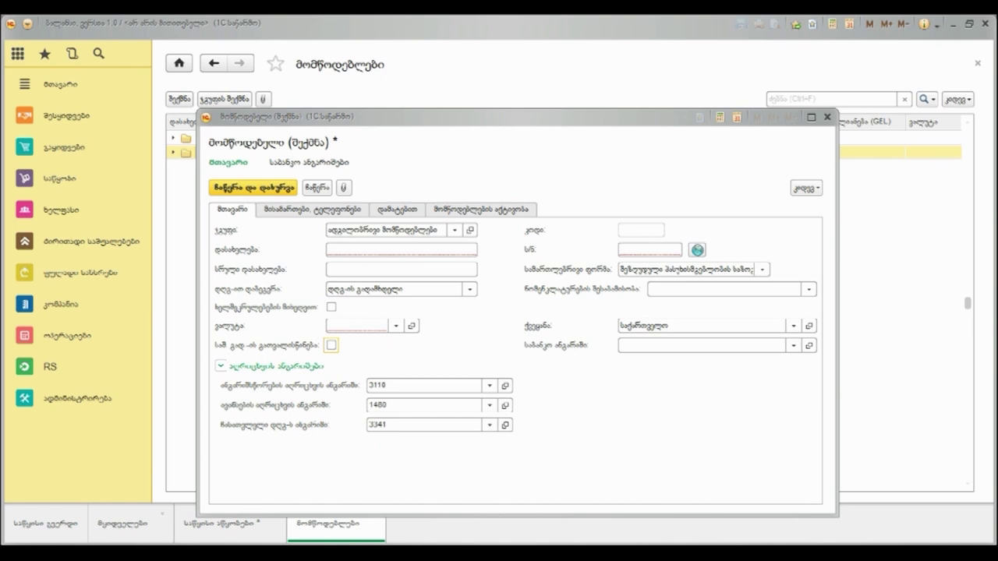
left_click(643, 325)
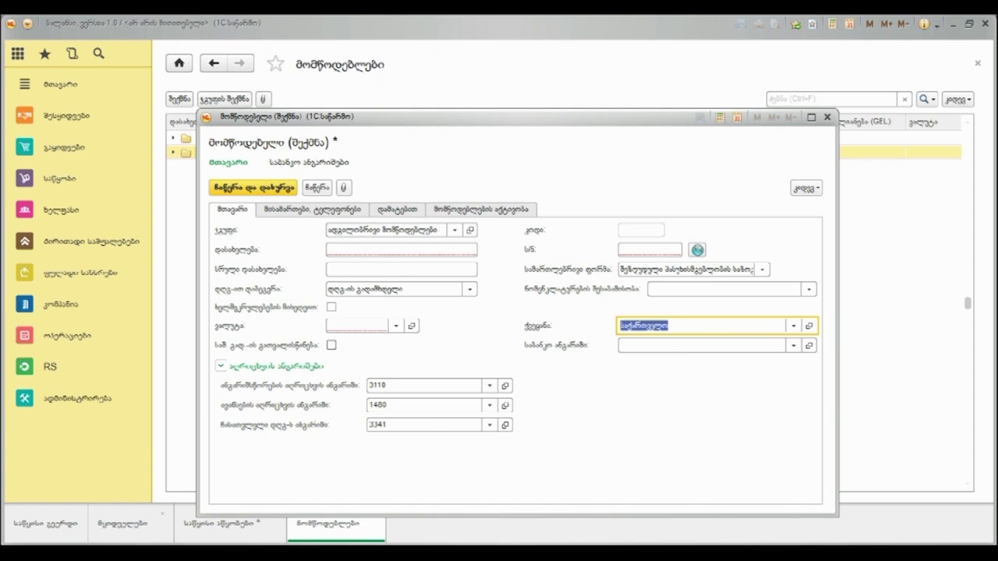
key("Tab")
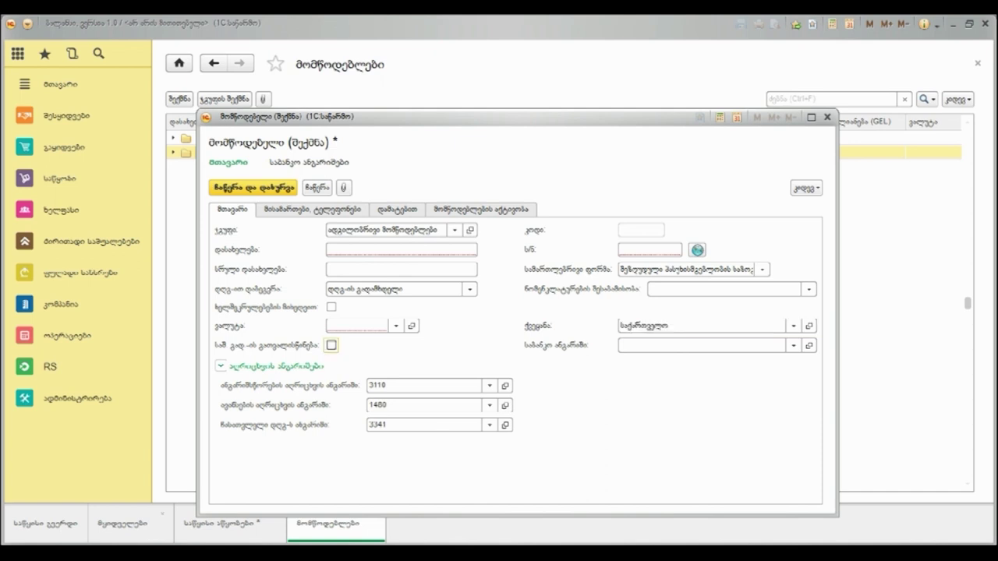
key("space")
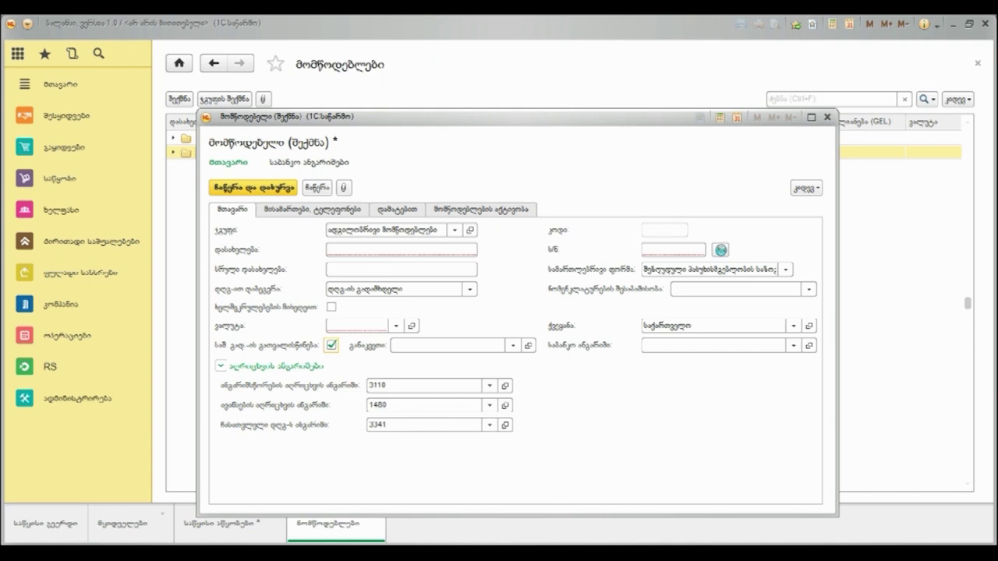
Look through the available income tax rates for the supplier, then close the rate list and discard the unsaved card
key("Tab")
key("alt+Down")
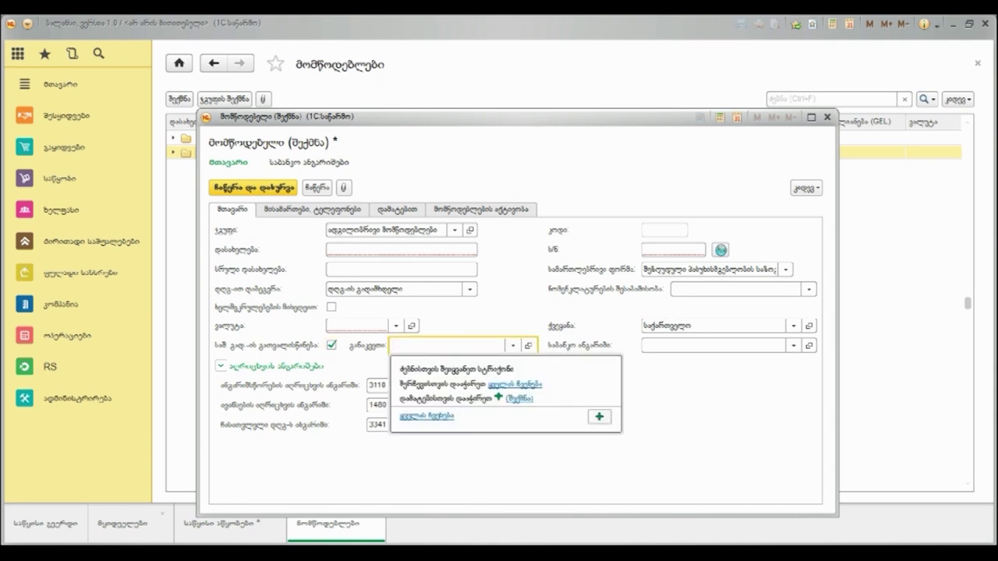
key("F4")
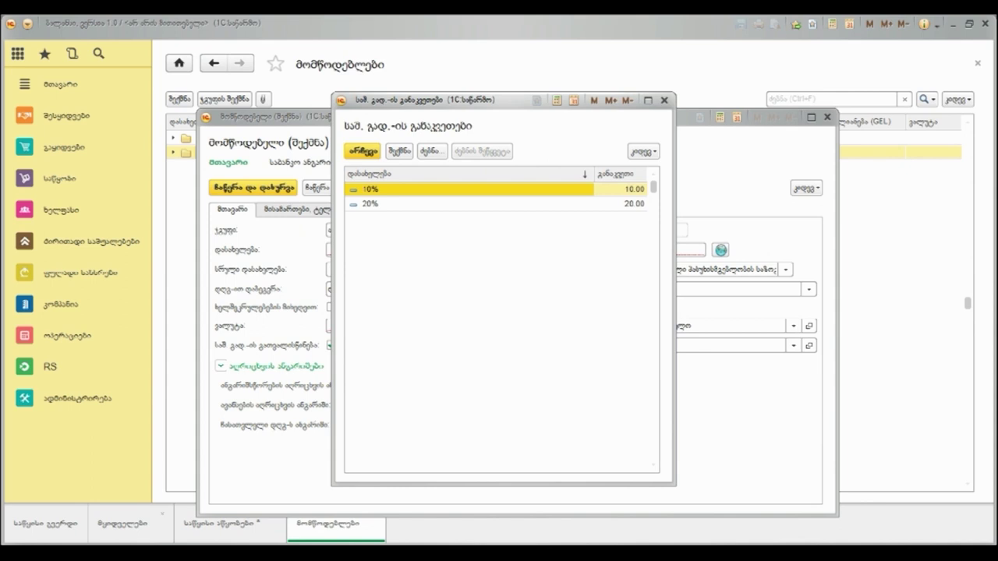
left_click(664, 100)
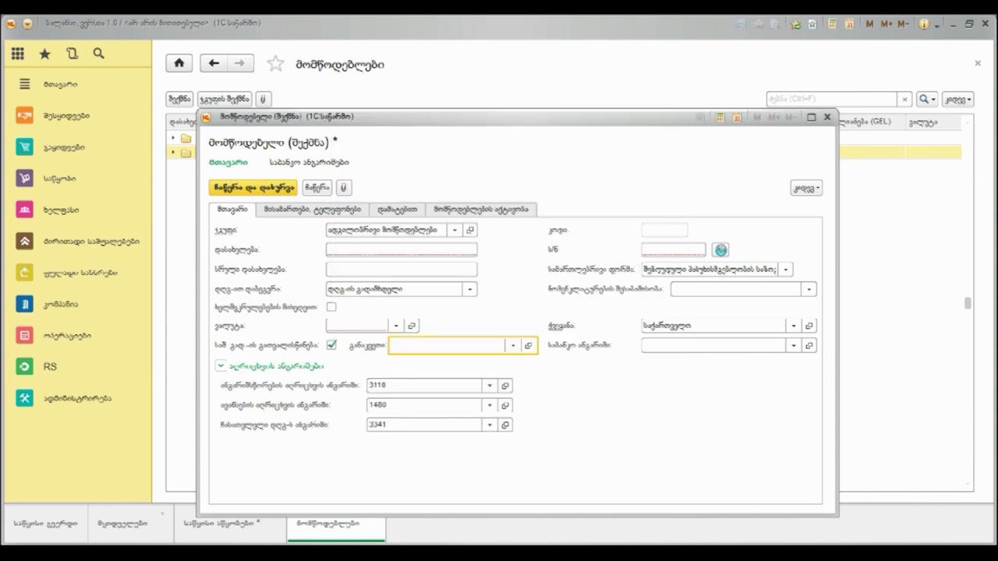
left_click(827, 117)
left_click(517, 333)
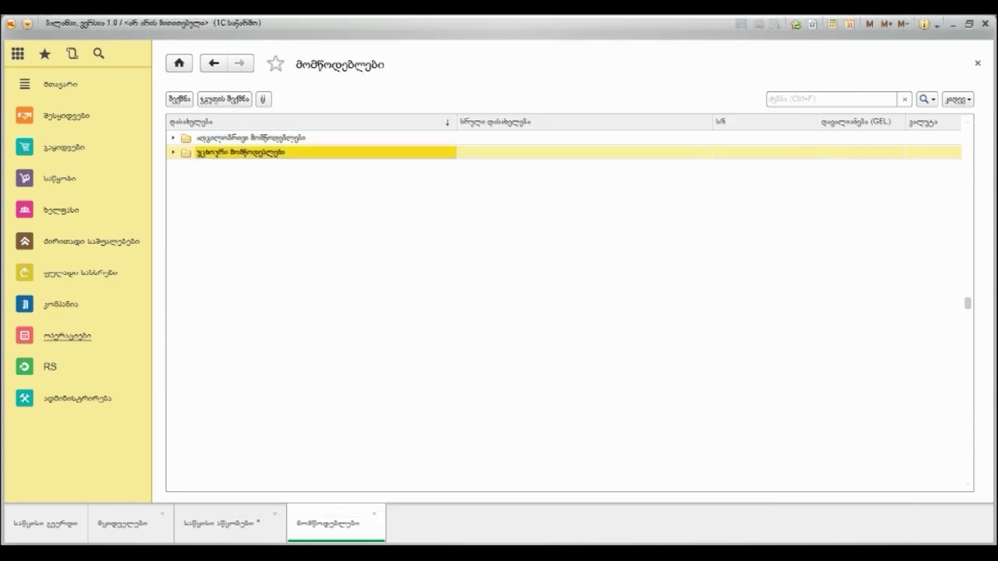
Start a new account in the chart of accounts (ანგარიშთა გეგმა) with code 1611 and account class მარაგები
left_click(67, 336)
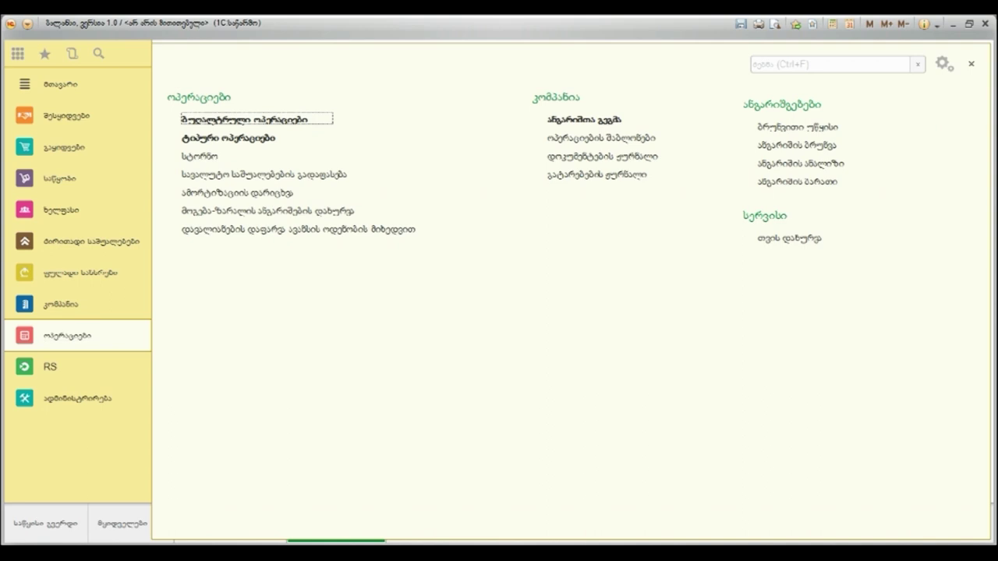
left_click(541, 118)
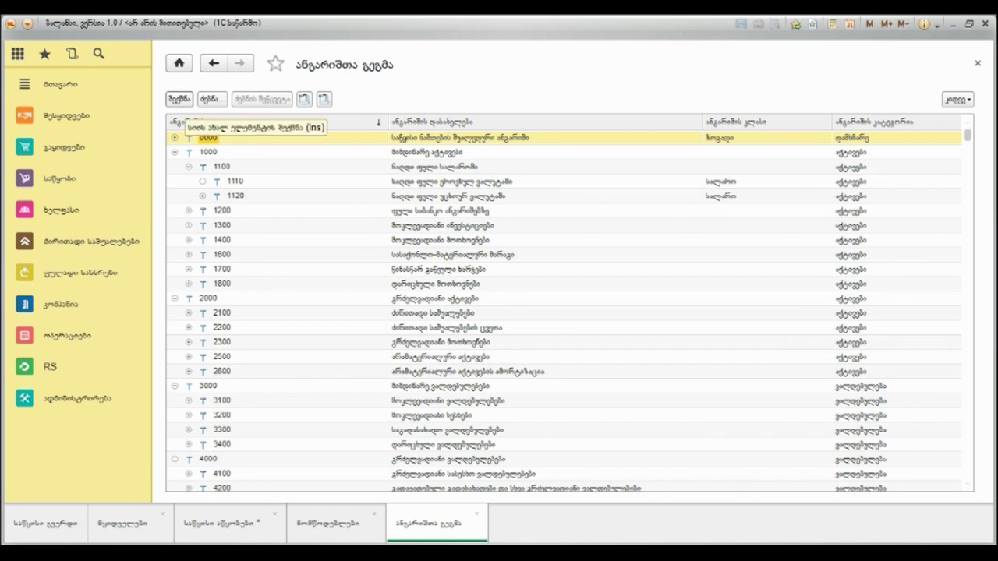
left_click(179, 99)
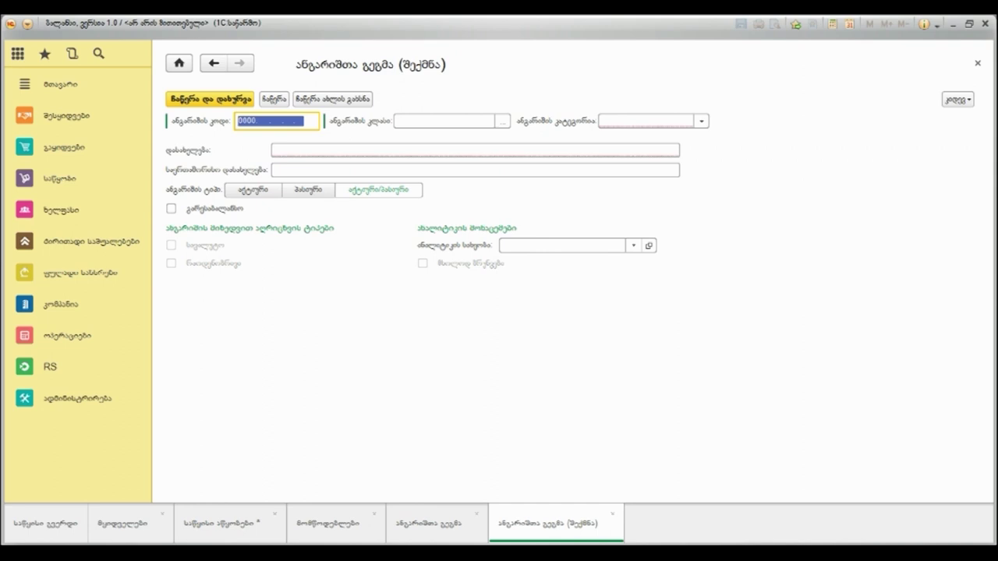
type("1611")
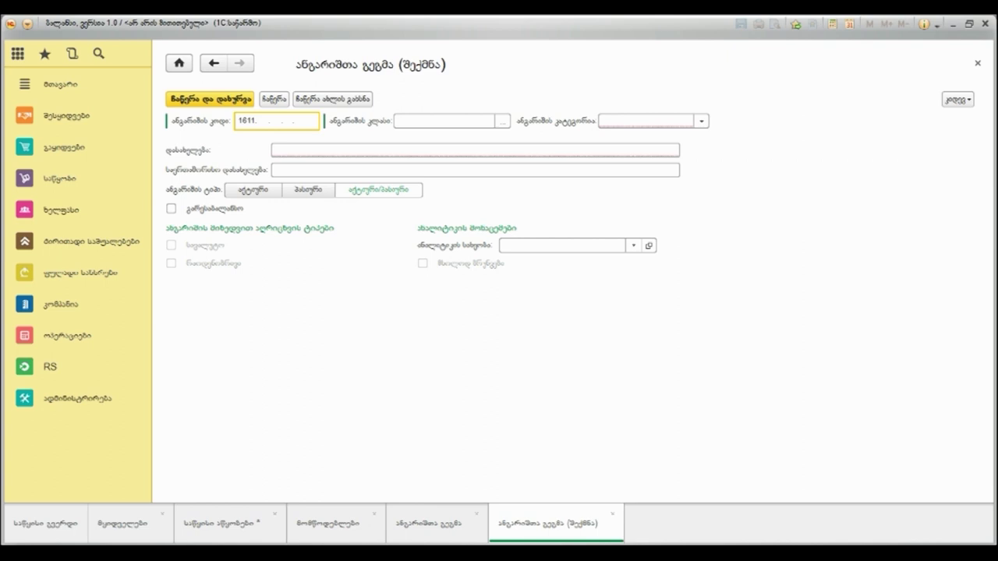
left_click(421, 121)
key("Escape")
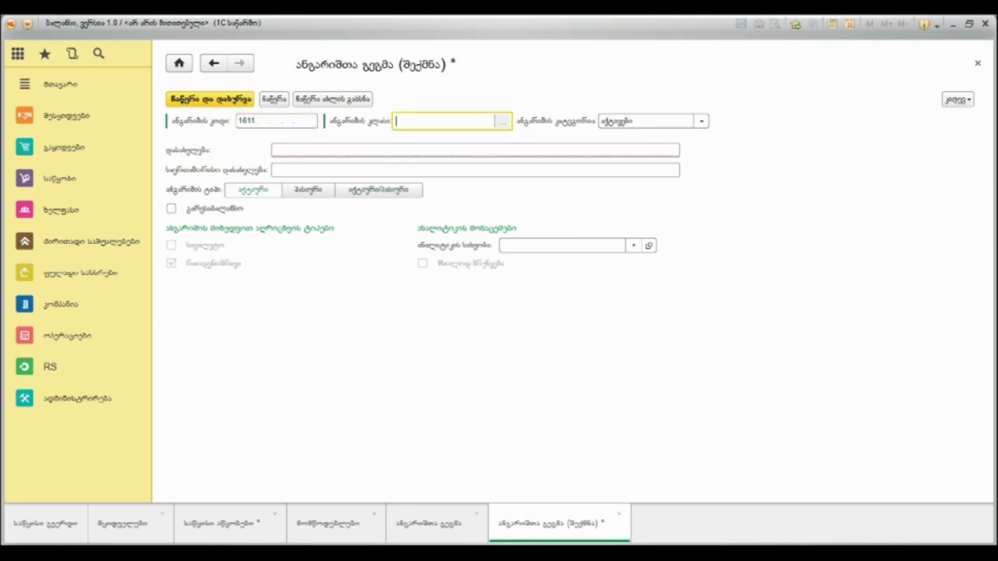
key("F4")
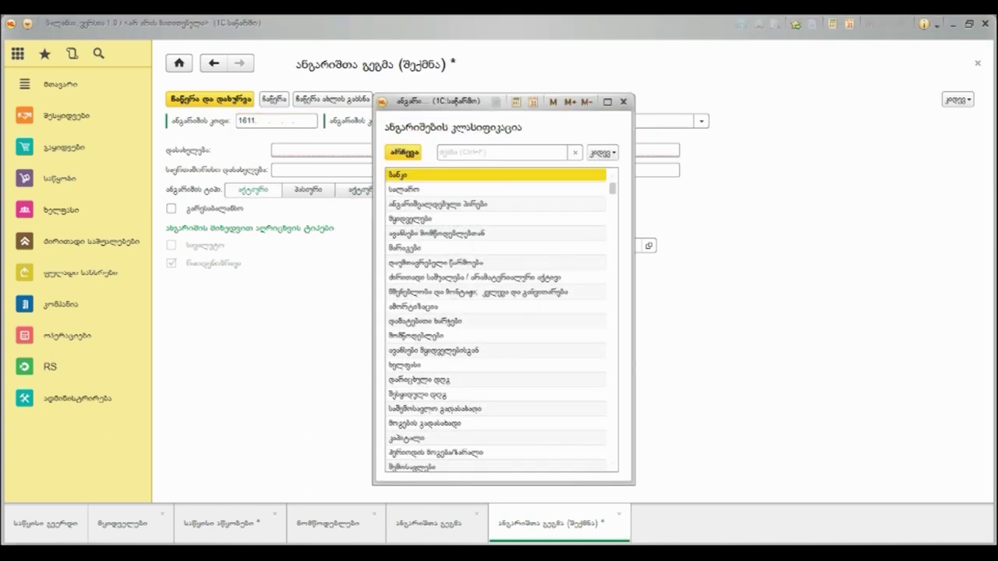
key("Return")
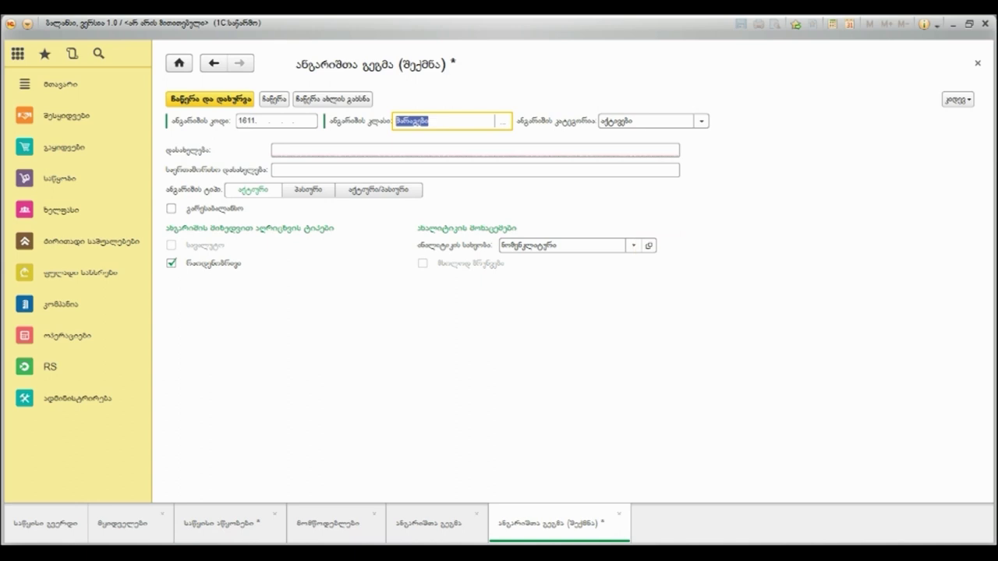
Name the new account იმპორტირებული საქონელი, then save and close it
left_click(281, 149)
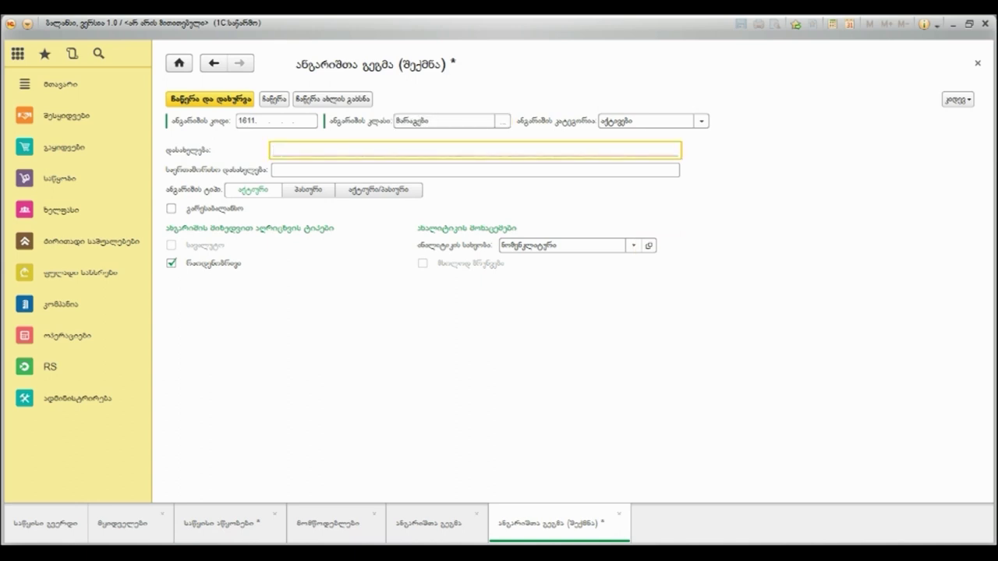
type("საპორტირებ")
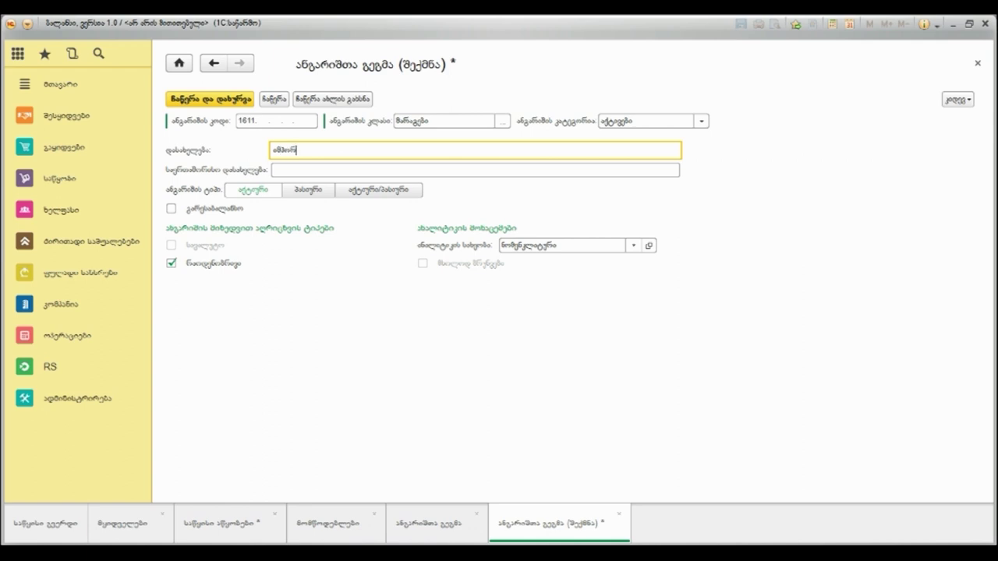
type("ული საქონელი")
key("Tab")
key("ctrl+Return")
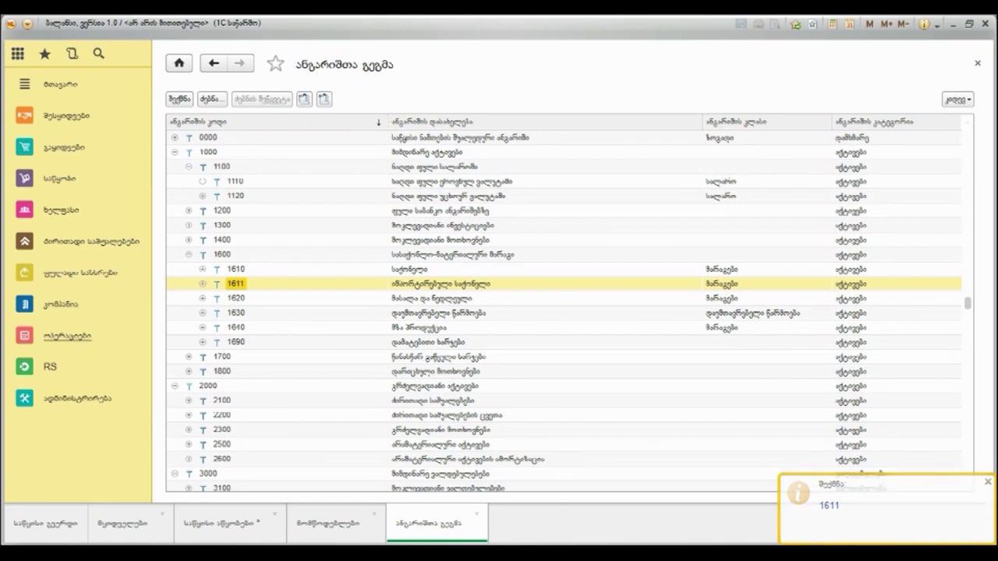
Examine the automatic-fill accounts for the nomenclature card and the supplier card in the initial settings (საწყისი აწყობები)
left_click(61, 304)
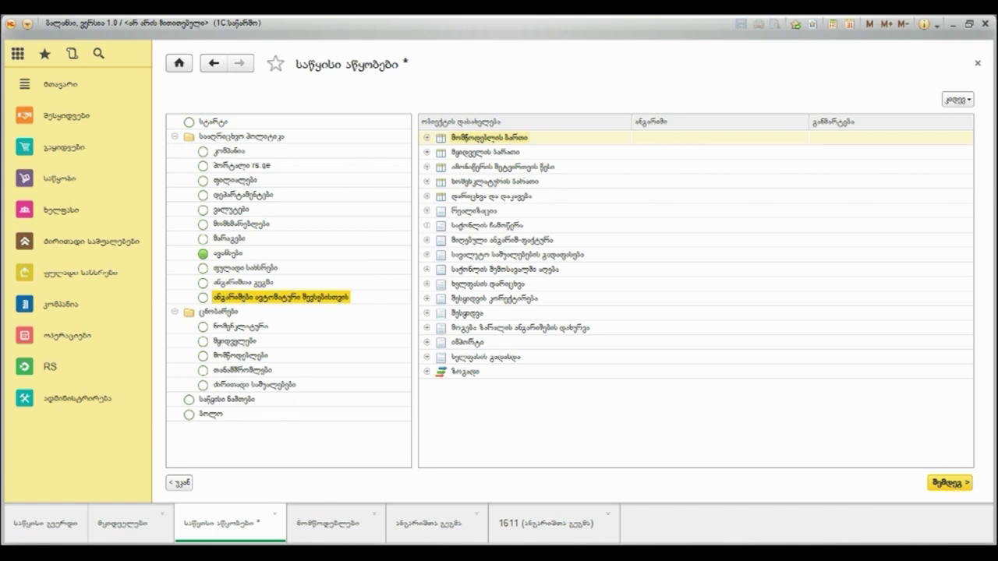
left_click(427, 181)
left_click(514, 195)
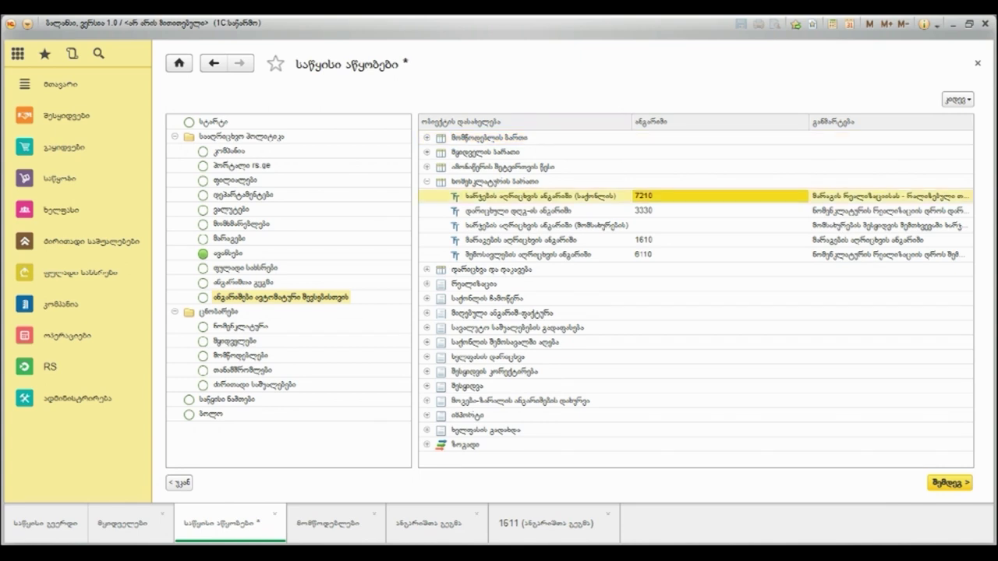
left_click(515, 211)
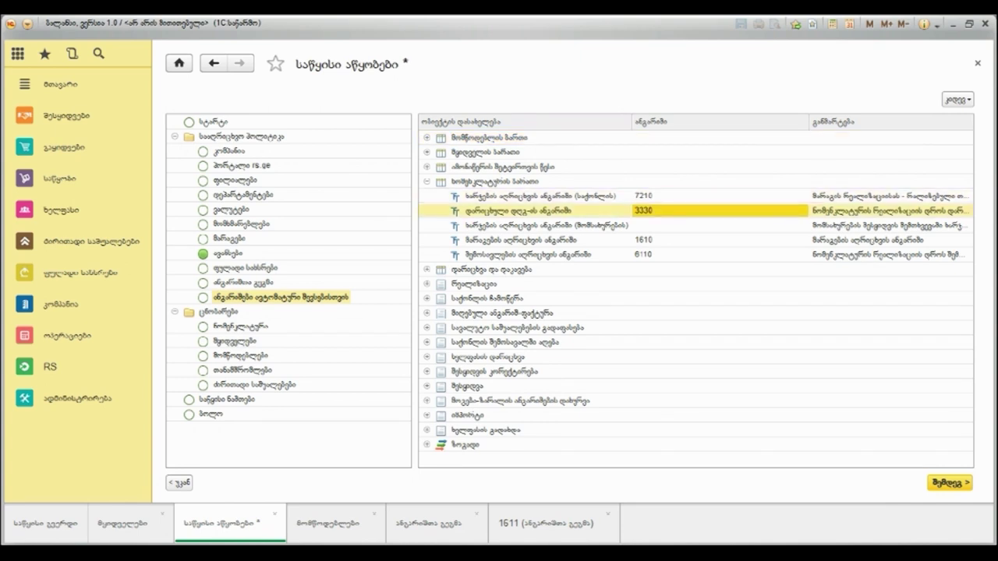
left_click(514, 240)
left_click(515, 255)
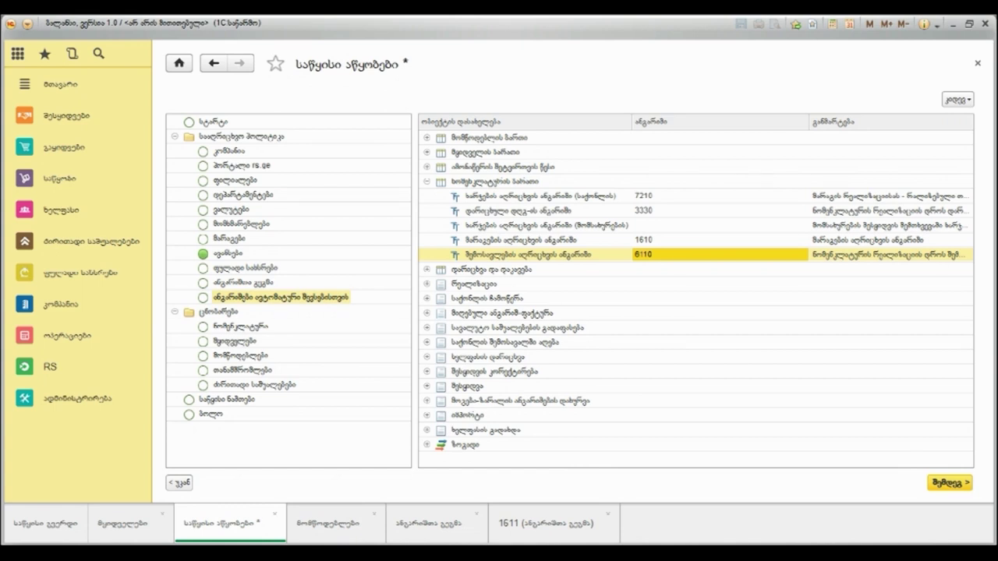
left_click(639, 166)
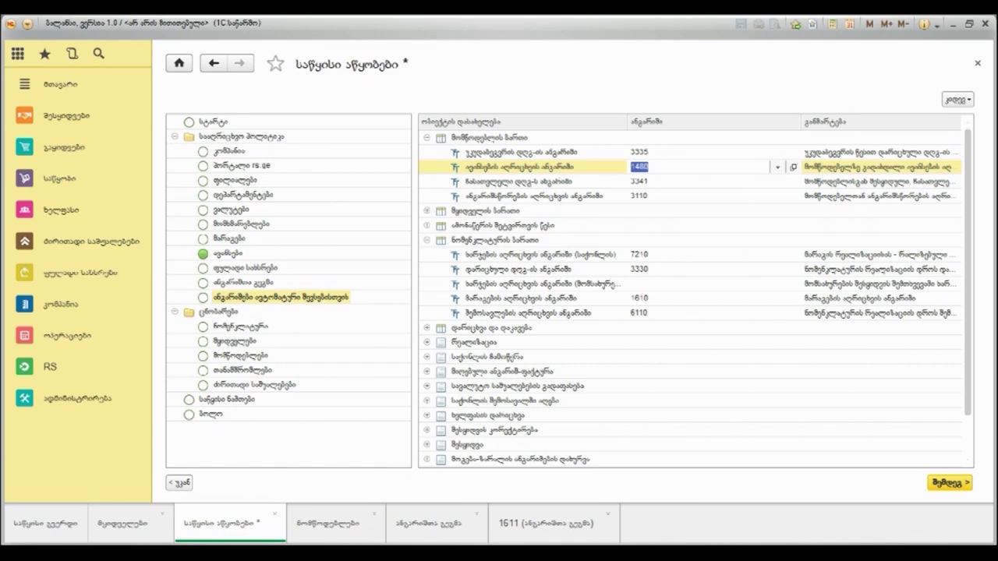
Create a new accounting operation (ბუღალტრული ოპერაცია) and enter ძირითადი საშუალებების ჩამოწერა as its operation description
left_click(66, 335)
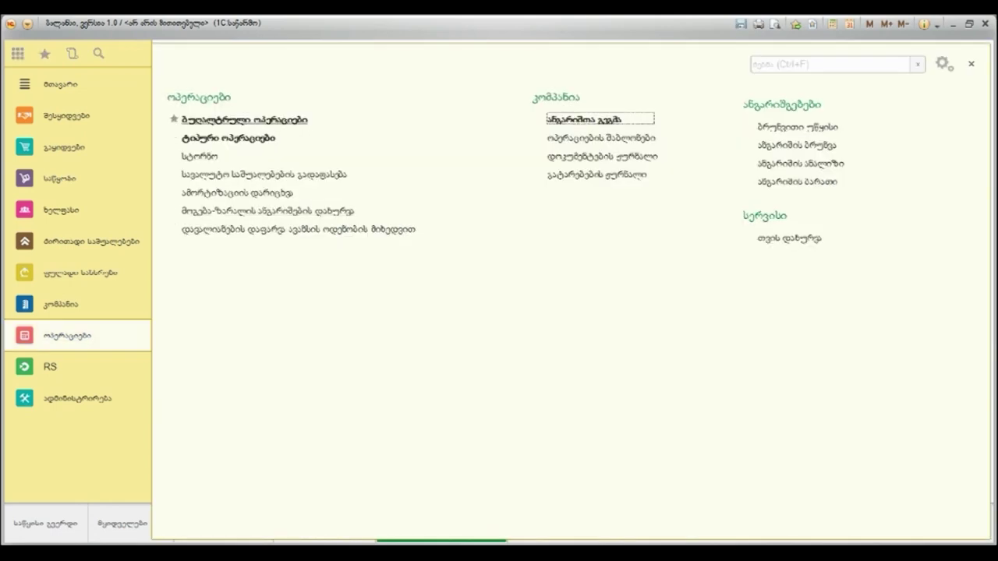
left_click(184, 120)
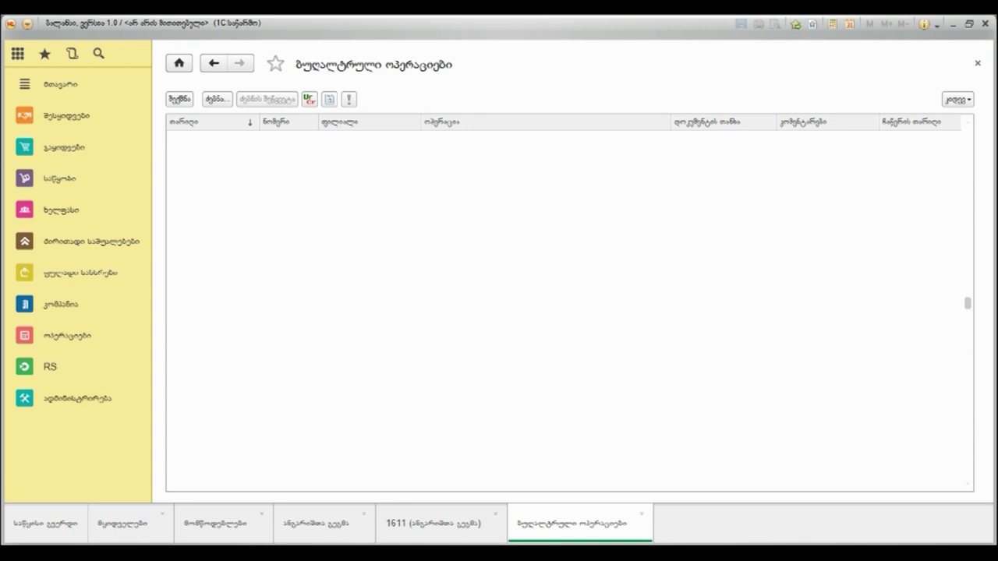
left_click(179, 99)
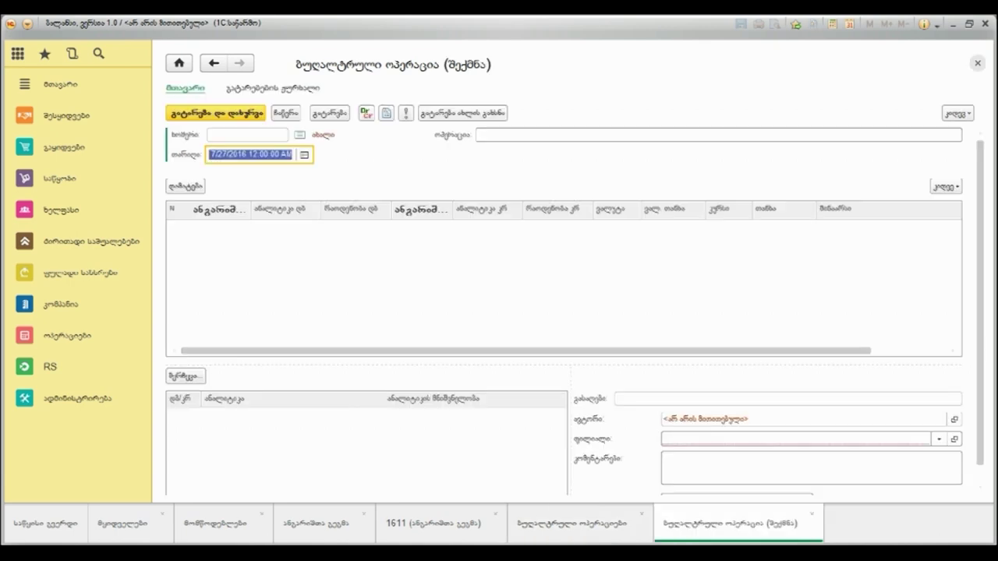
left_click(478, 135)
type("ძირითადი საშუალებების ჩამოწერა")
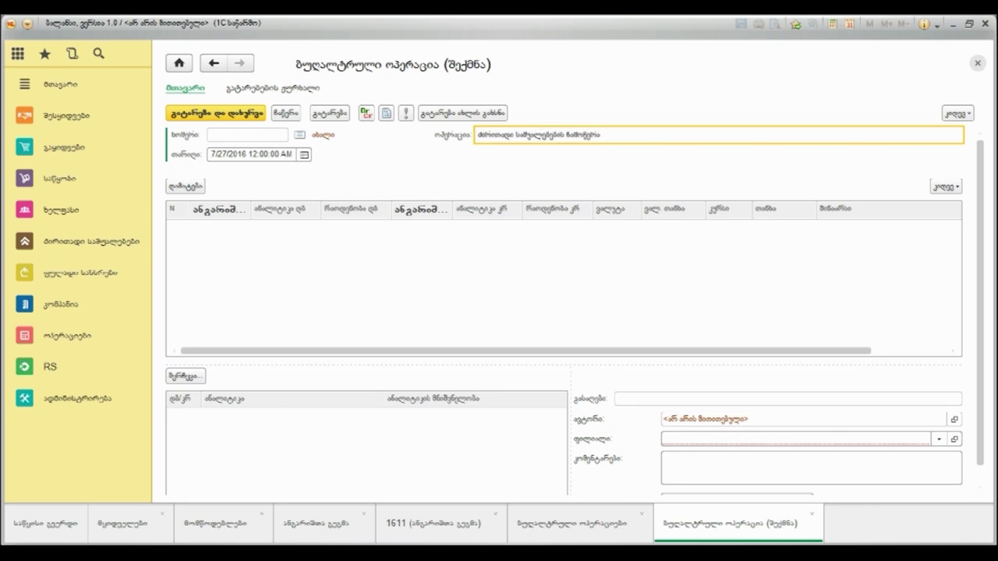
Add an entry line, view the account choices for debit and credit without selecting any, and save the operation
key("Insert")
key("F4")
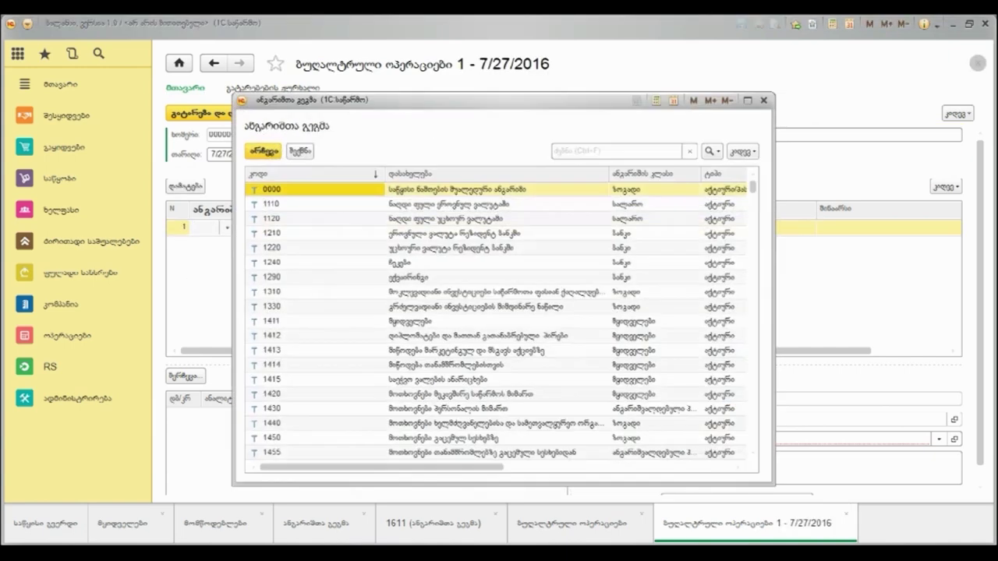
key("Escape")
key("Tab")
key("F4")
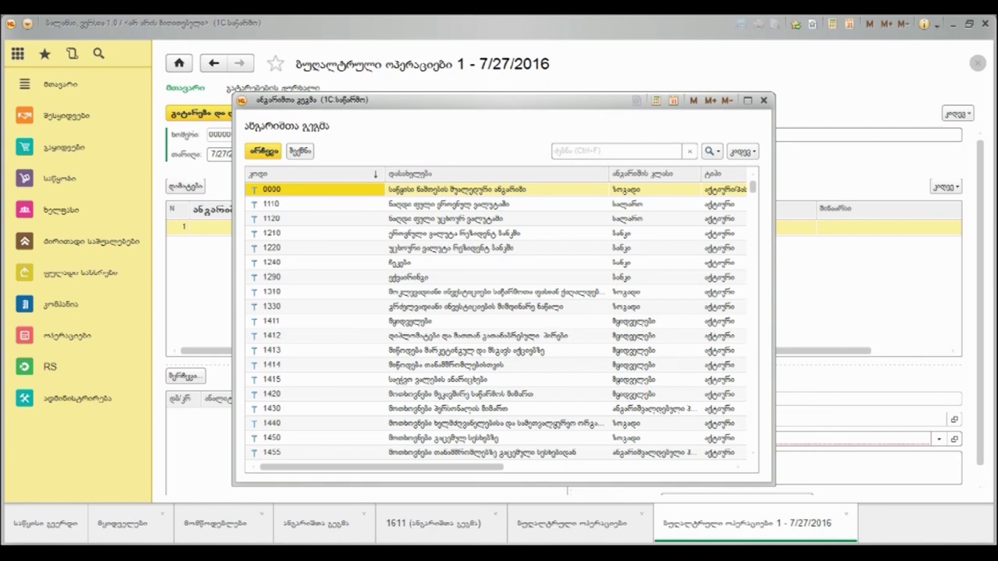
left_click(764, 100)
key("ctrl+s")
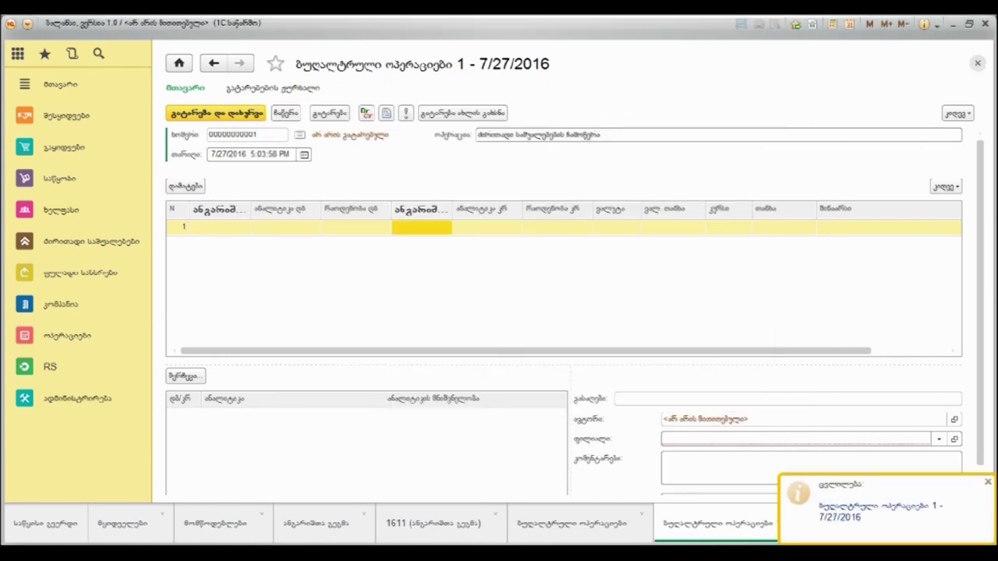
key("Escape")
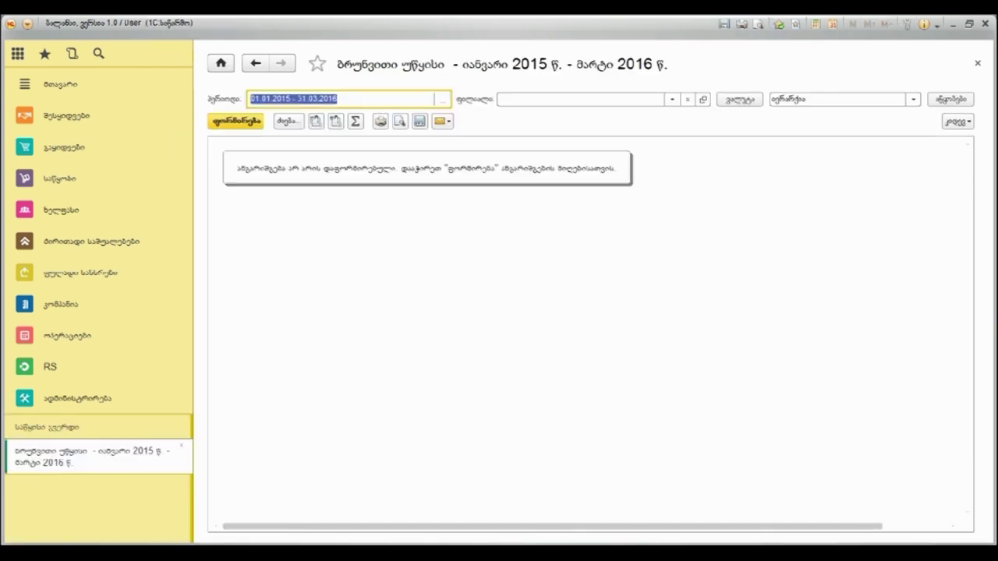
View the period selection of the turnover statement (ბრუნვითი უწყისი) without changing it, and set the branch (ფილიალი) to Main Office
left_click(442, 99)
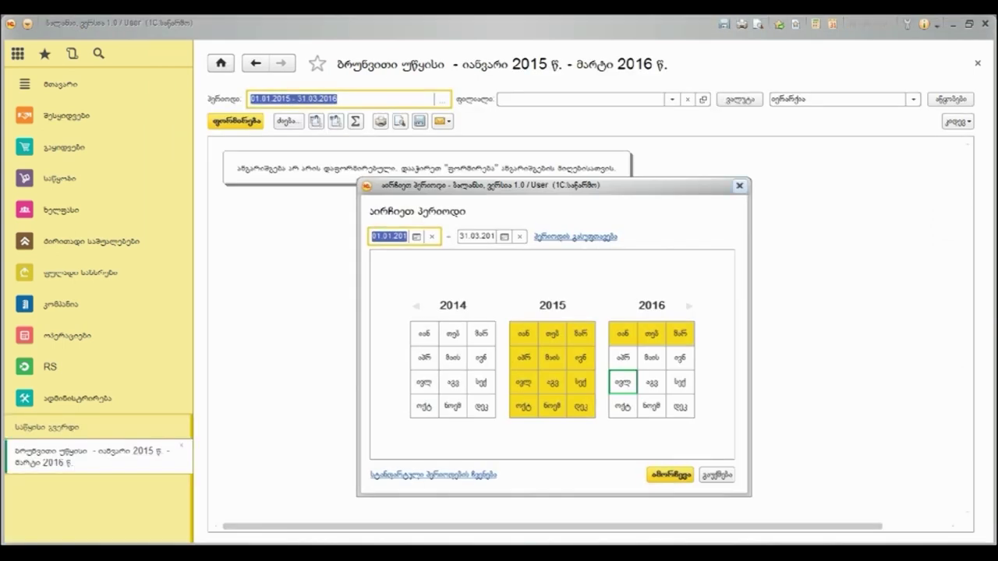
left_click(739, 185)
left_click(671, 99)
left_click(527, 132)
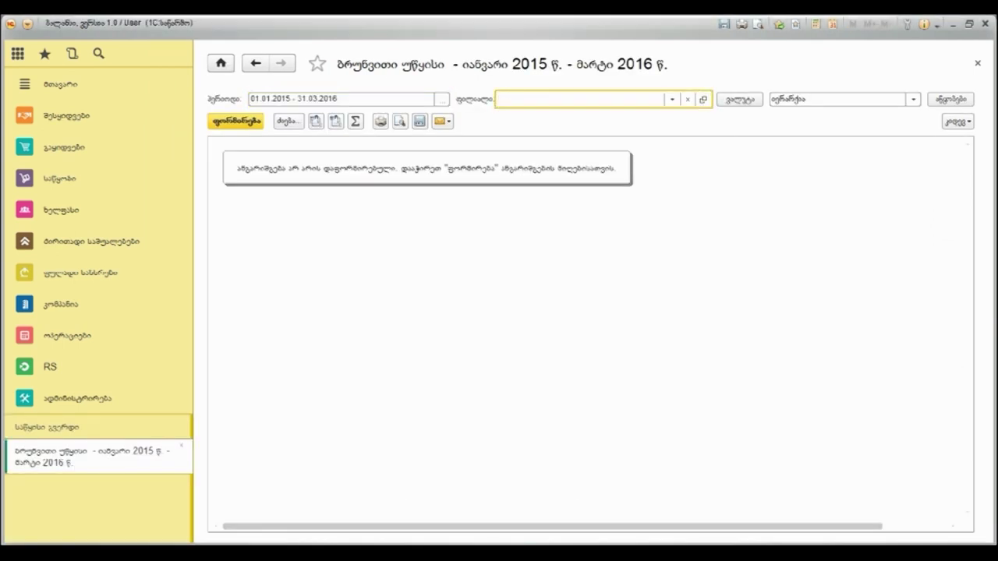
Add the currency (ვალუტა) filter to the turnover statement, set it to GEL, and generate the report
left_click(767, 99)
key("Down")
key("Down")
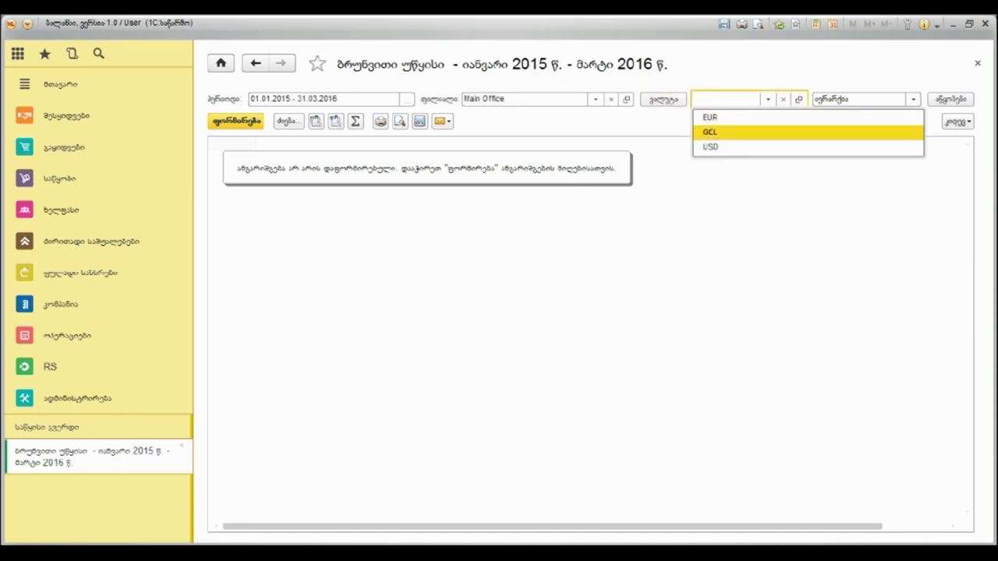
key("Return")
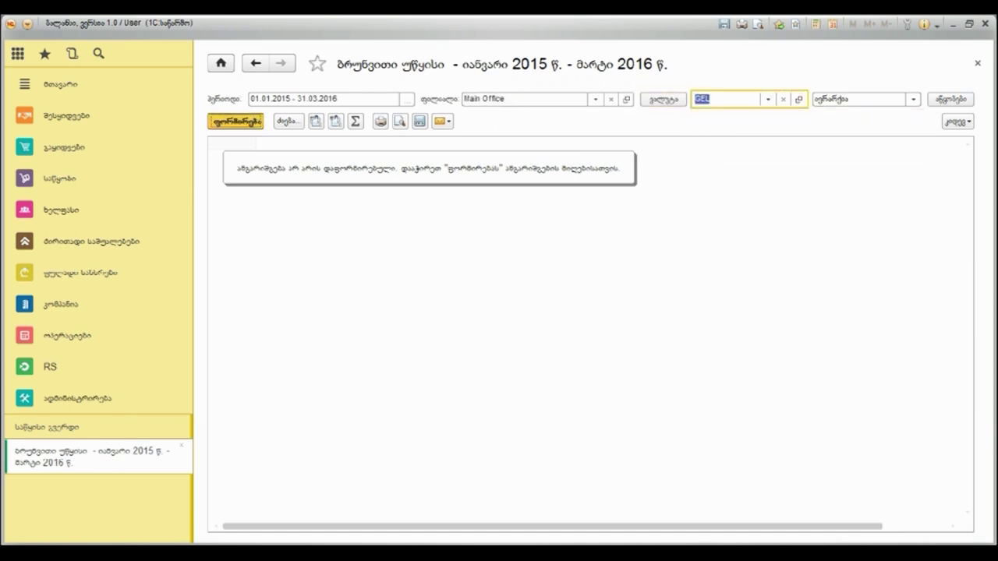
key("ctrl+Return")
Calculate the summary figures for the period debit turnover cells from account 1400 down to BASC - Accounting Service
left_click_drag(816, 218, 816, 251)
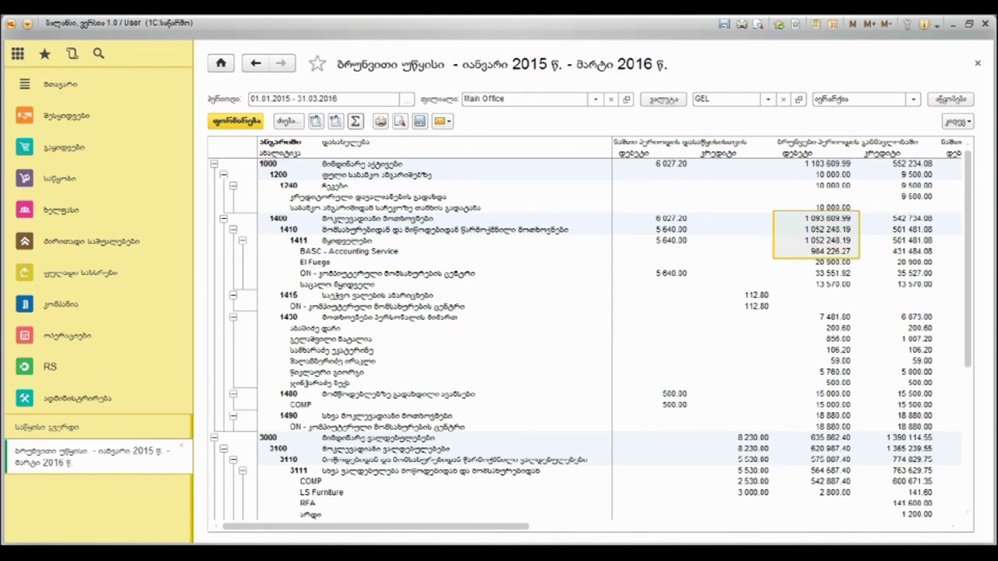
left_click(356, 122)
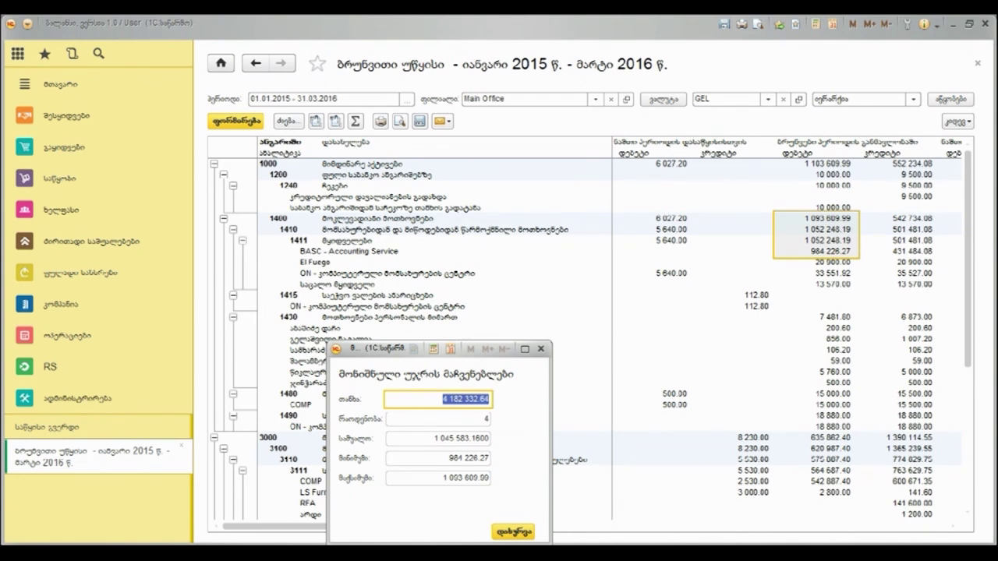